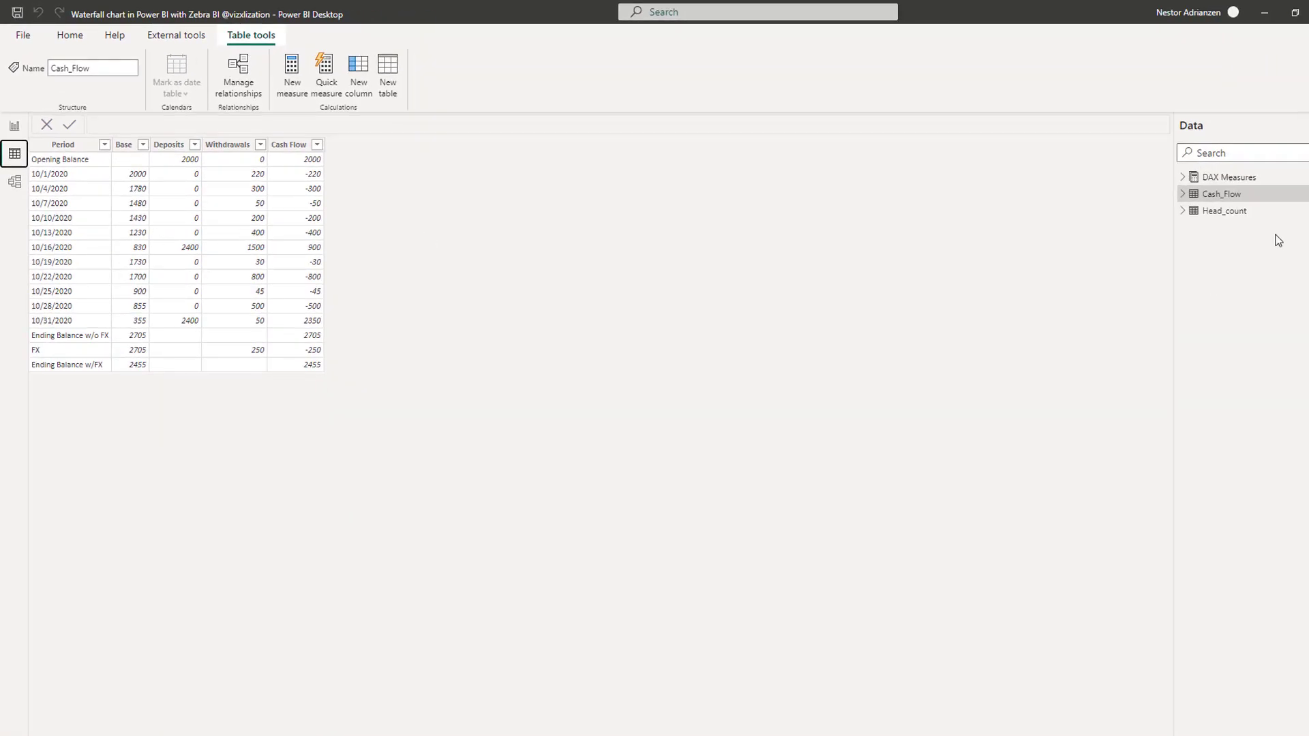
- View the Head_count table's data, and switch to the Excel workbook to check the names of the headcount and cash flow tables
click(1225, 211)
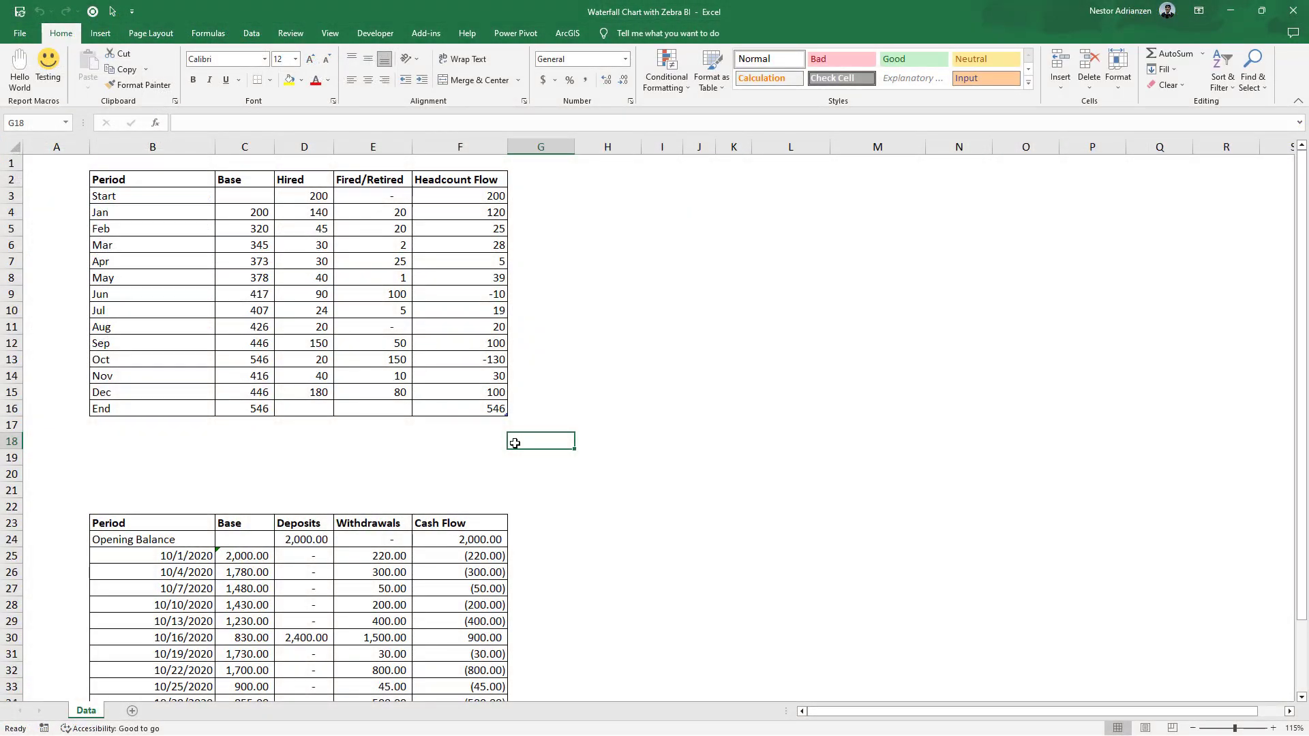
click(399, 295)
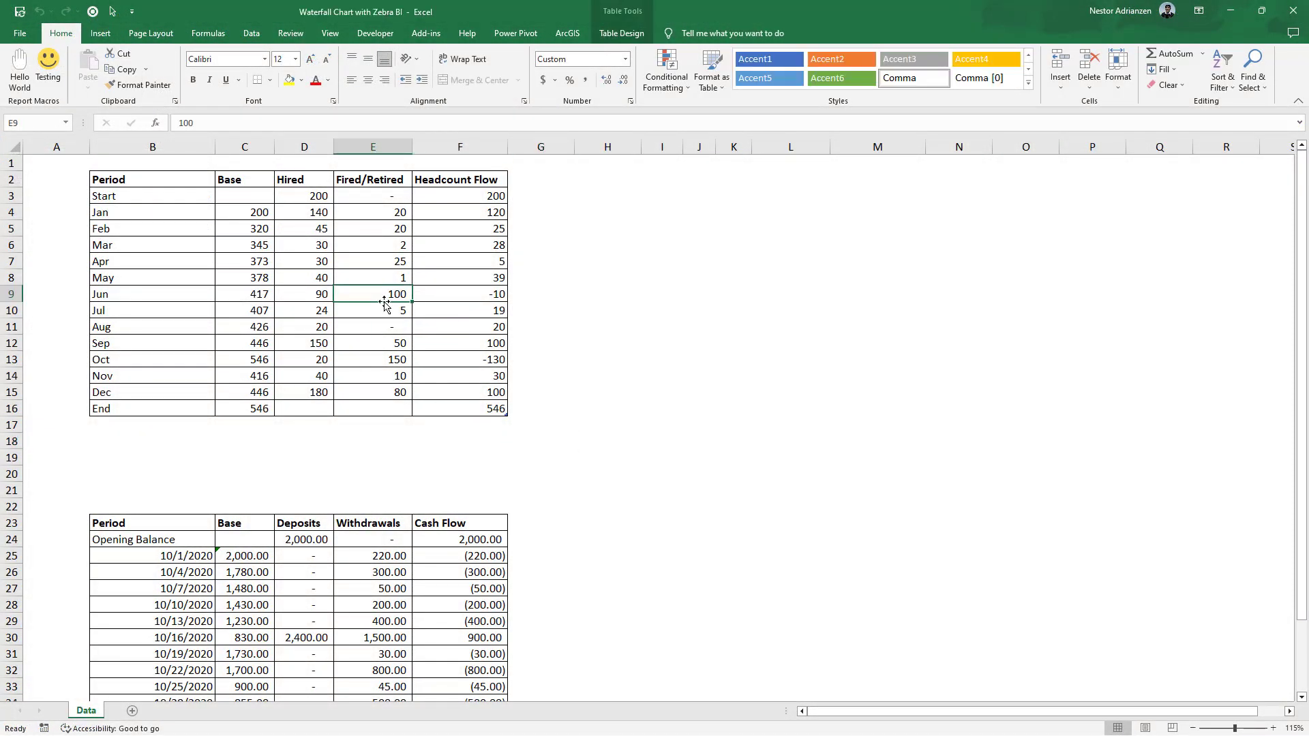
click(621, 33)
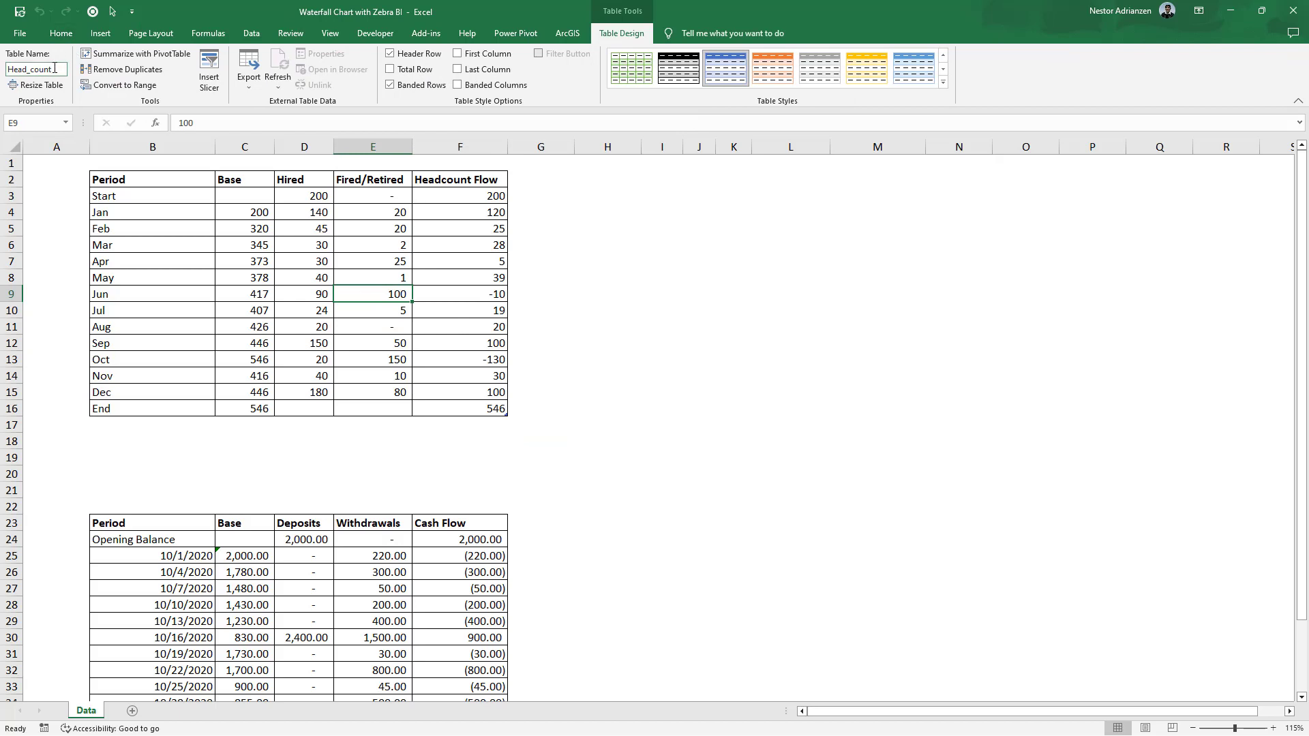
click(344, 590)
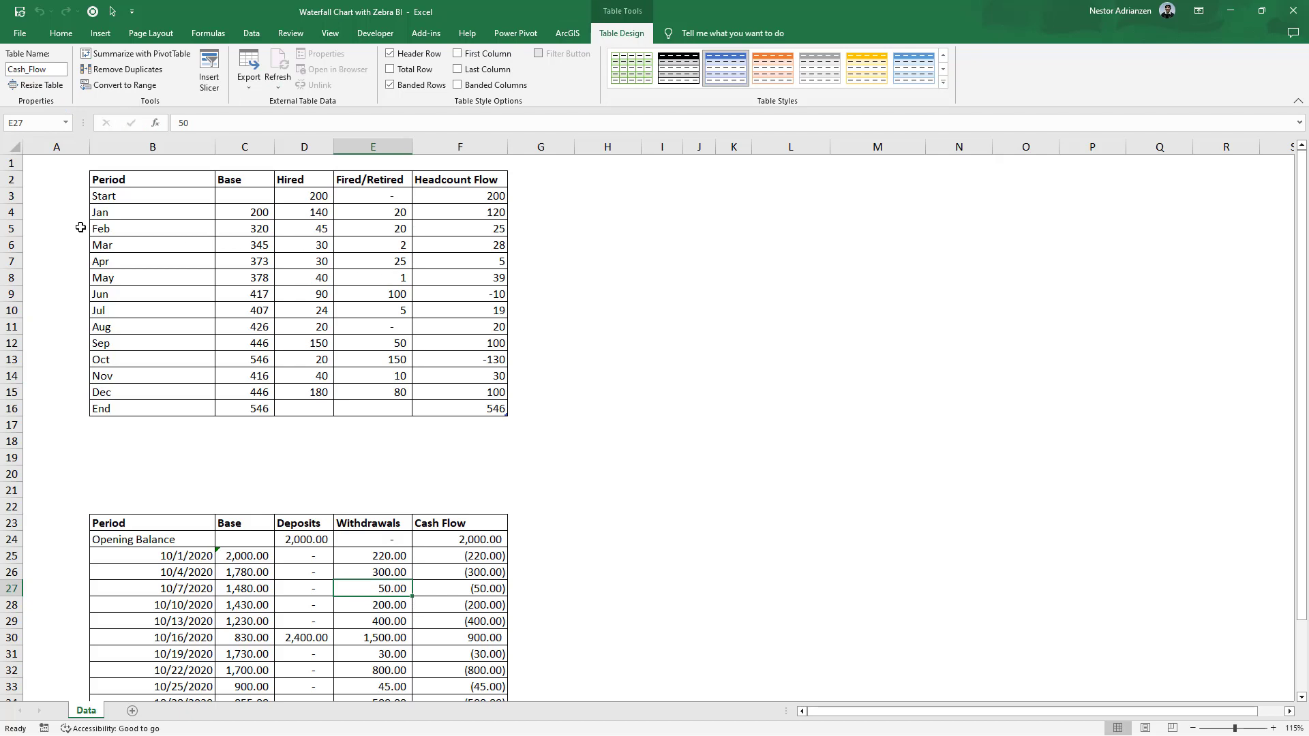
- Examine the headcount table's Period and Headcount Flow columns, including the flow formulas in the Jan, Apr, May and End rows
drag(159, 180, 184, 409)
drag(458, 187, 462, 409)
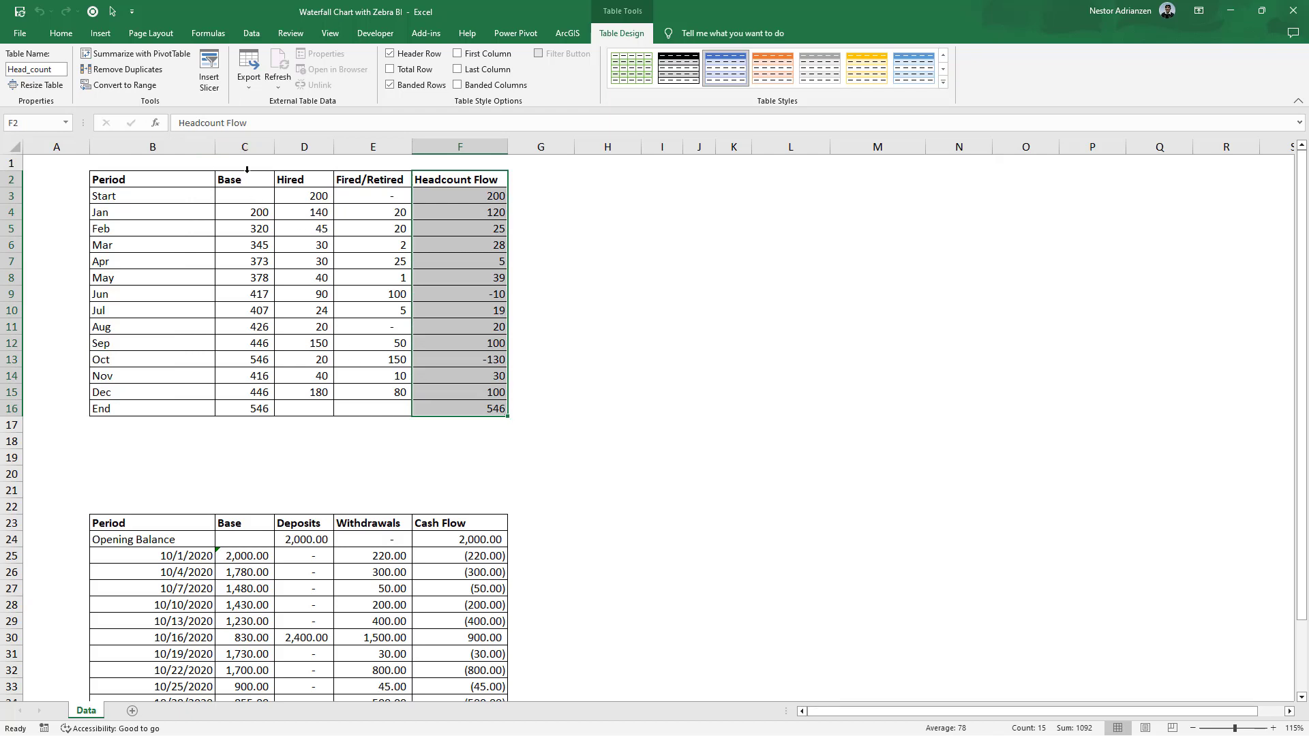
click(467, 195)
double_click(467, 212)
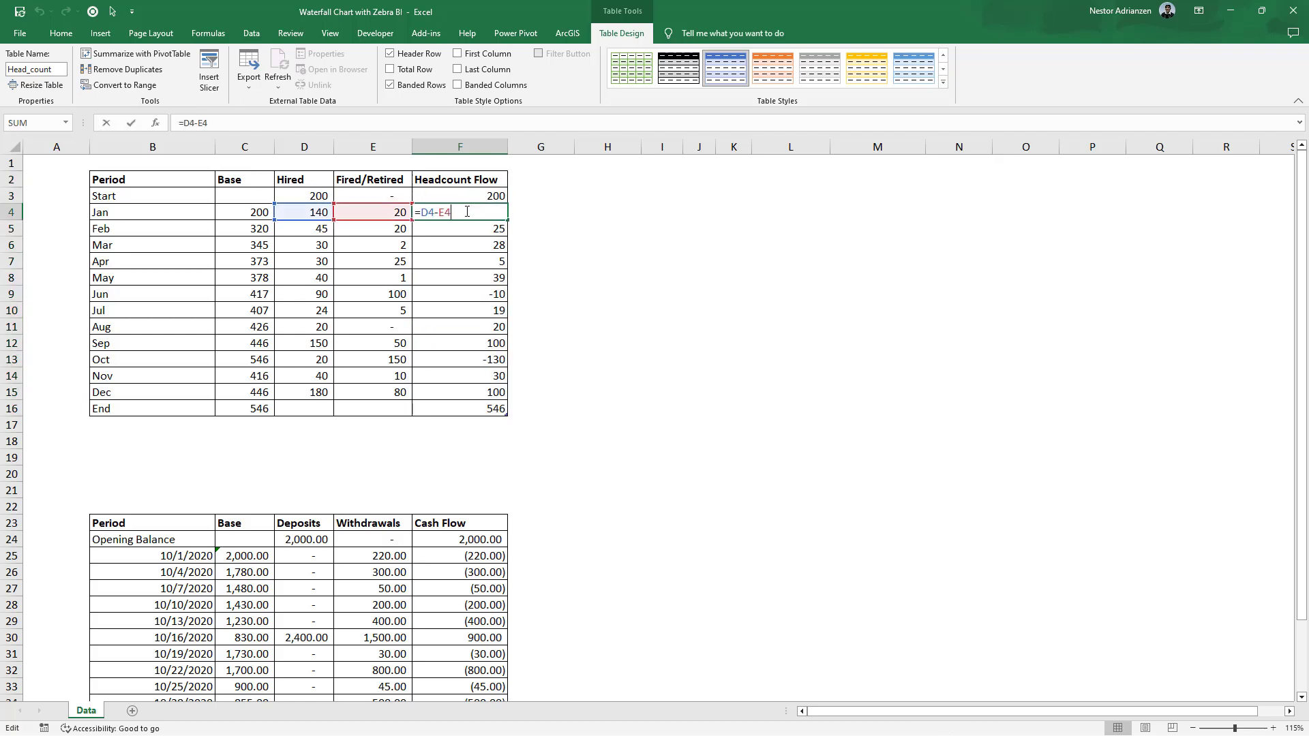
key(Escape)
double_click(483, 260)
key(Escape)
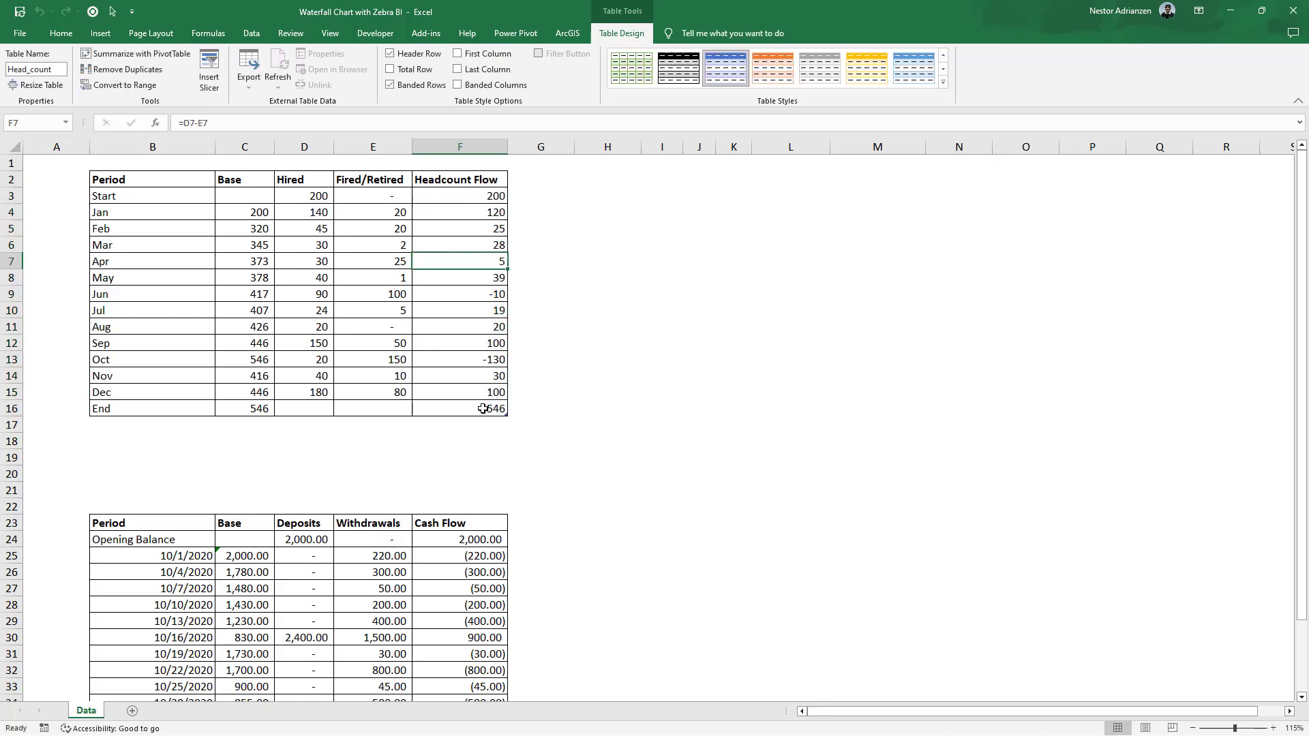
double_click(483, 409)
key(Escape)
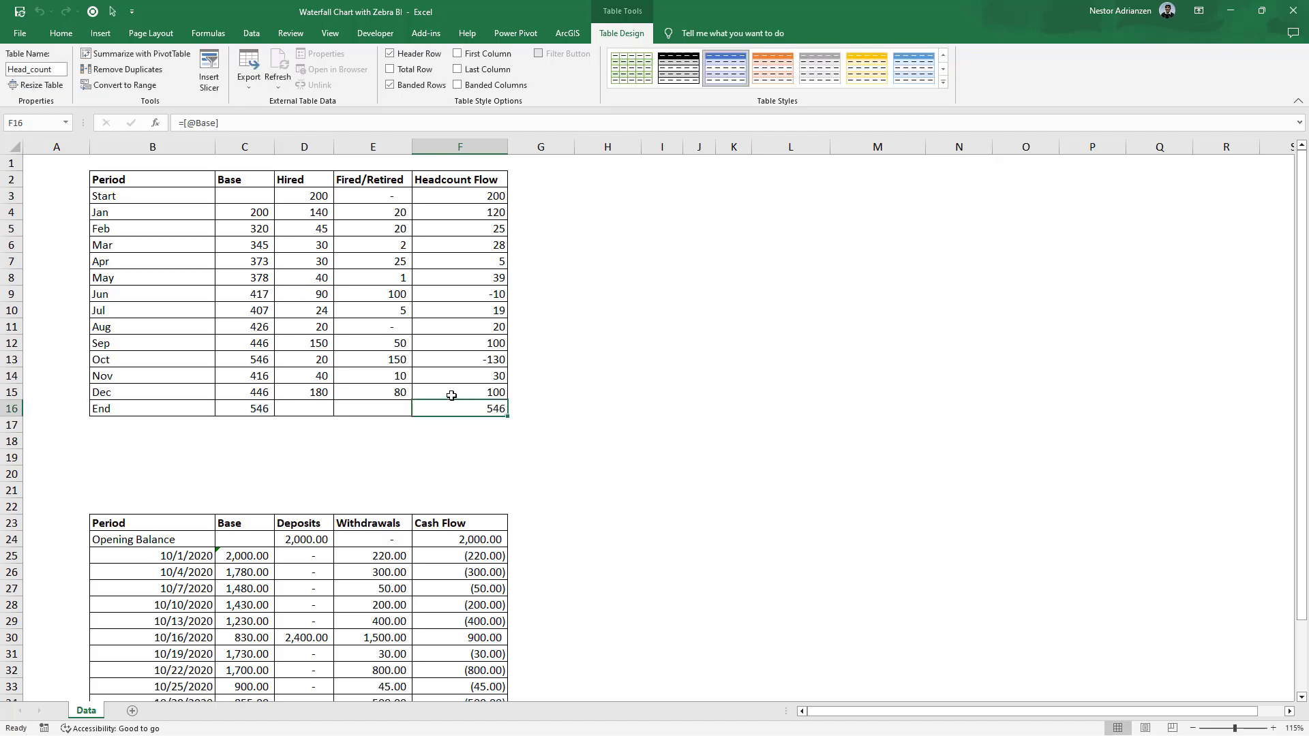
click(435, 273)
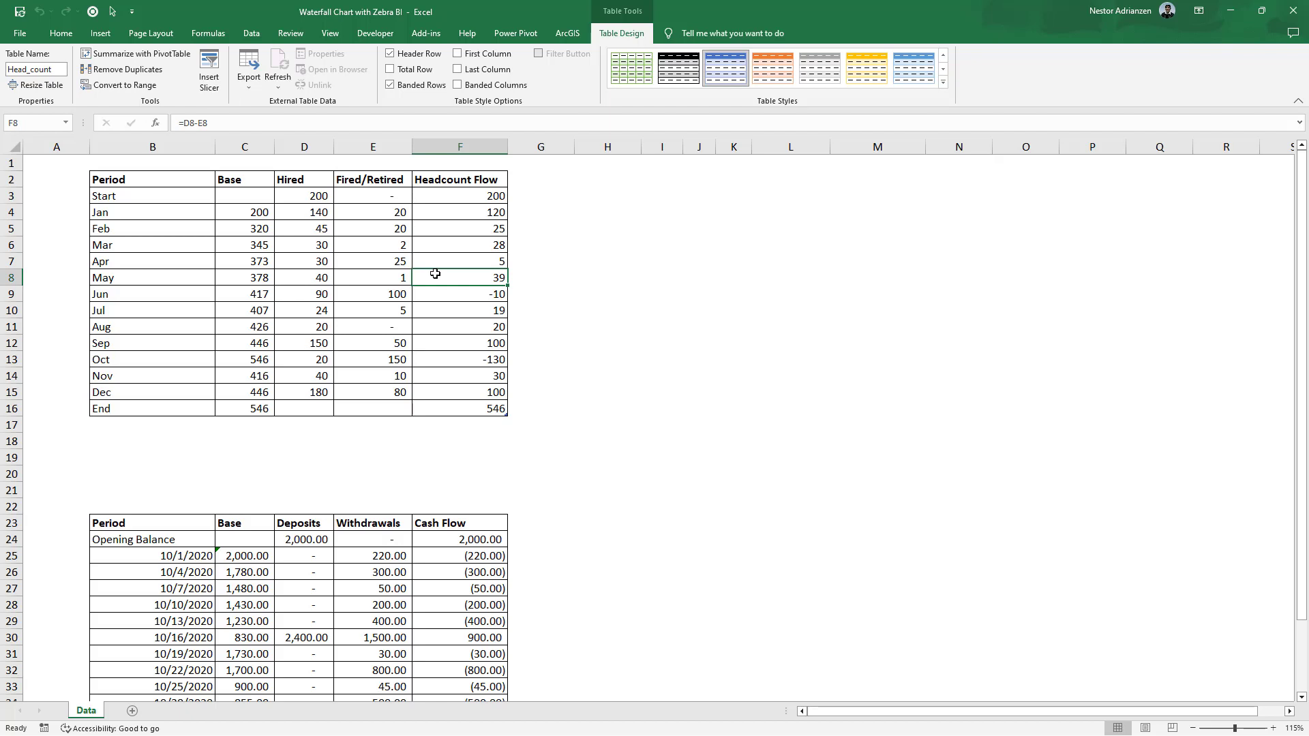
drag(144, 179, 158, 409)
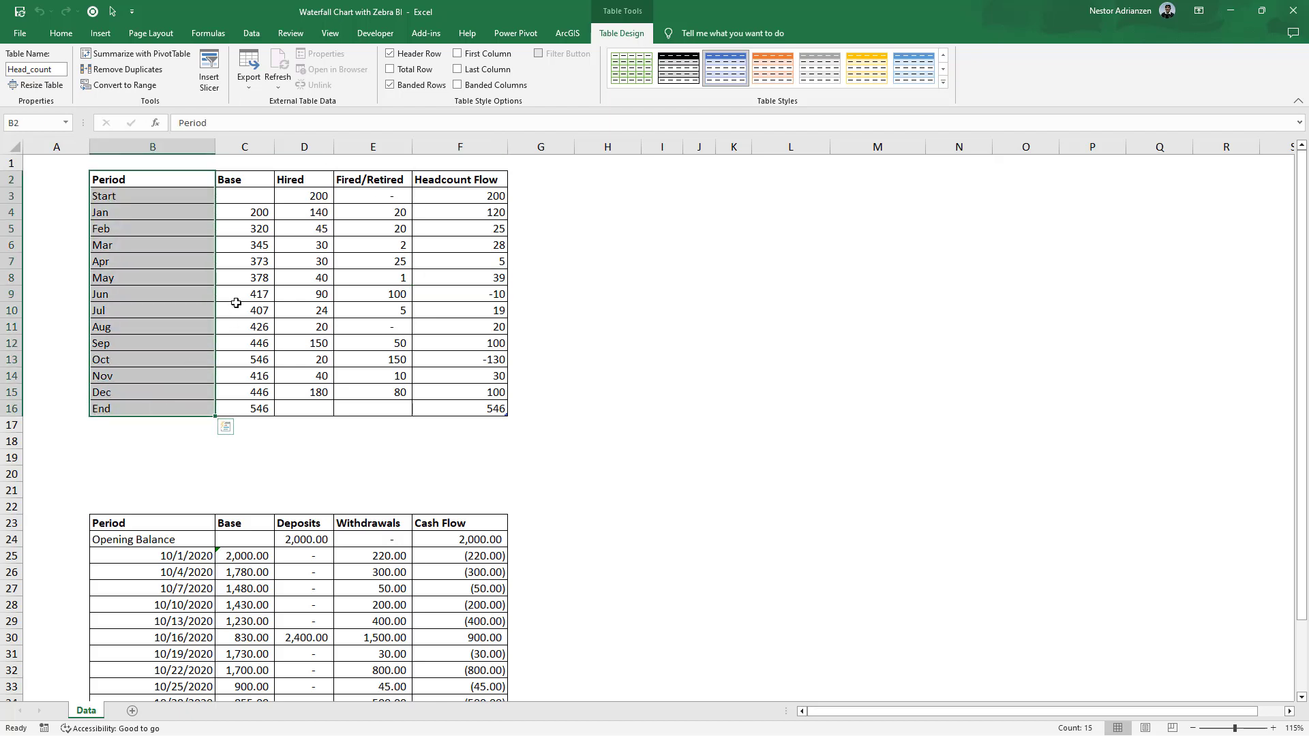
click(286, 281)
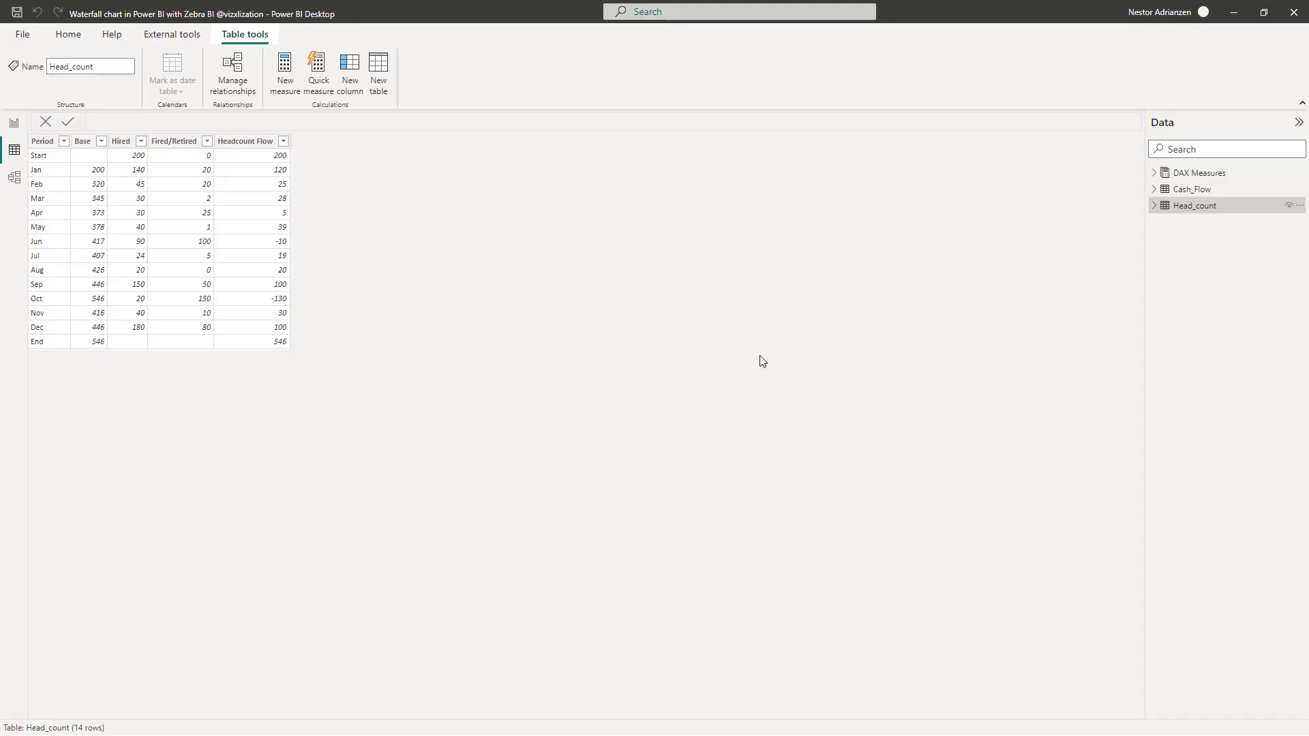
- Switch to Power BI's Power Query Editor, add an index column starting from 1 to the Cash_Flow query and make it the first column
click(14, 123)
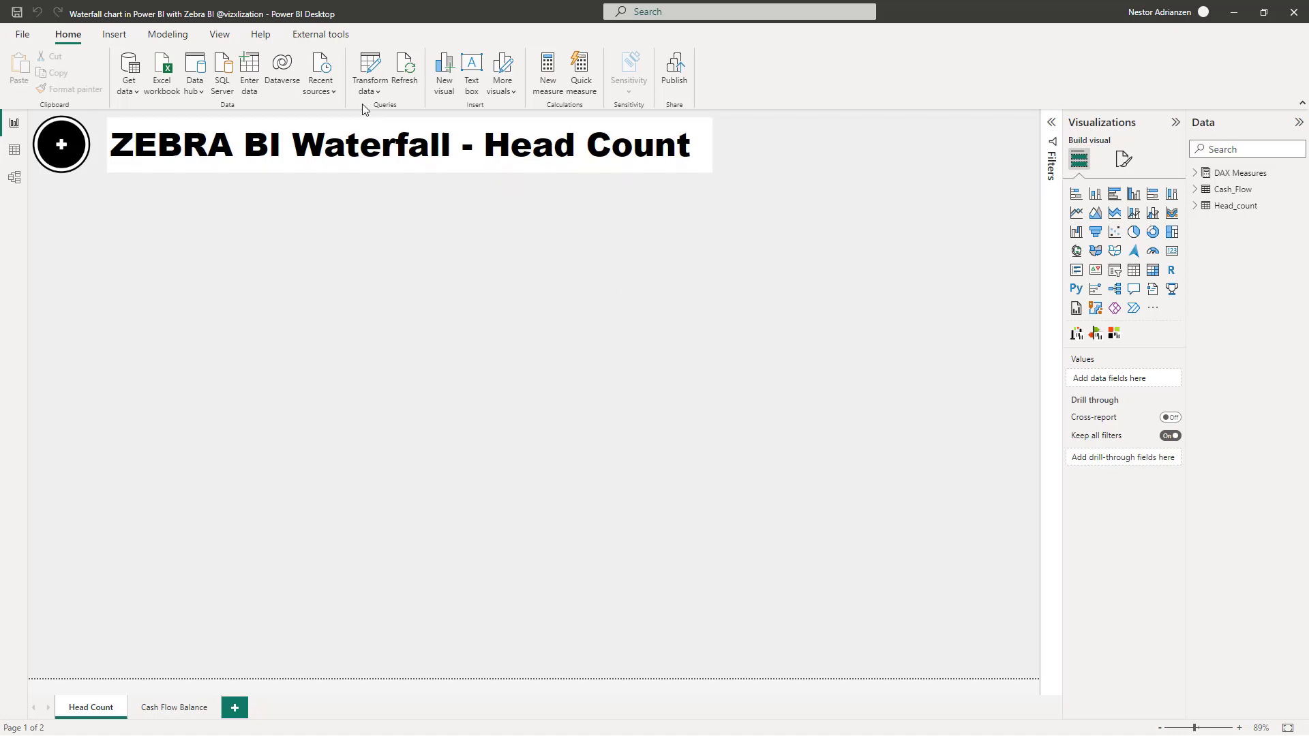
click(374, 83)
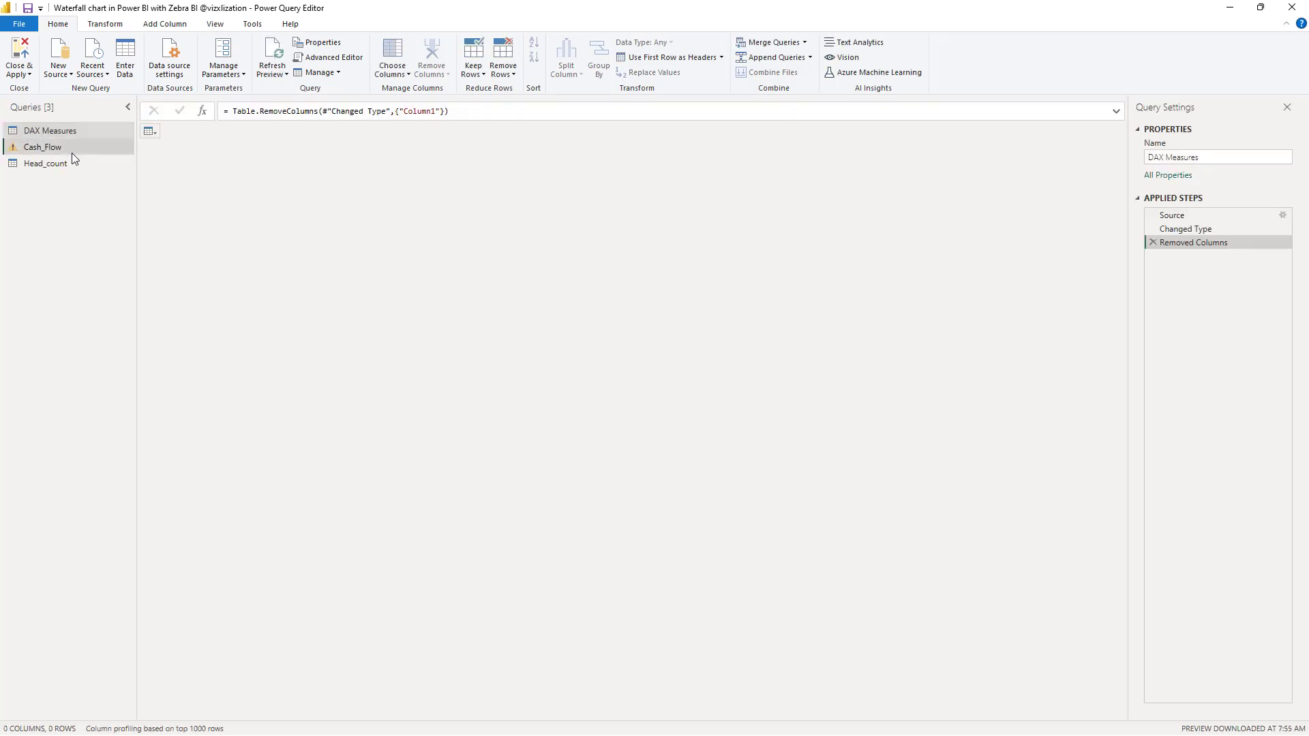
click(72, 153)
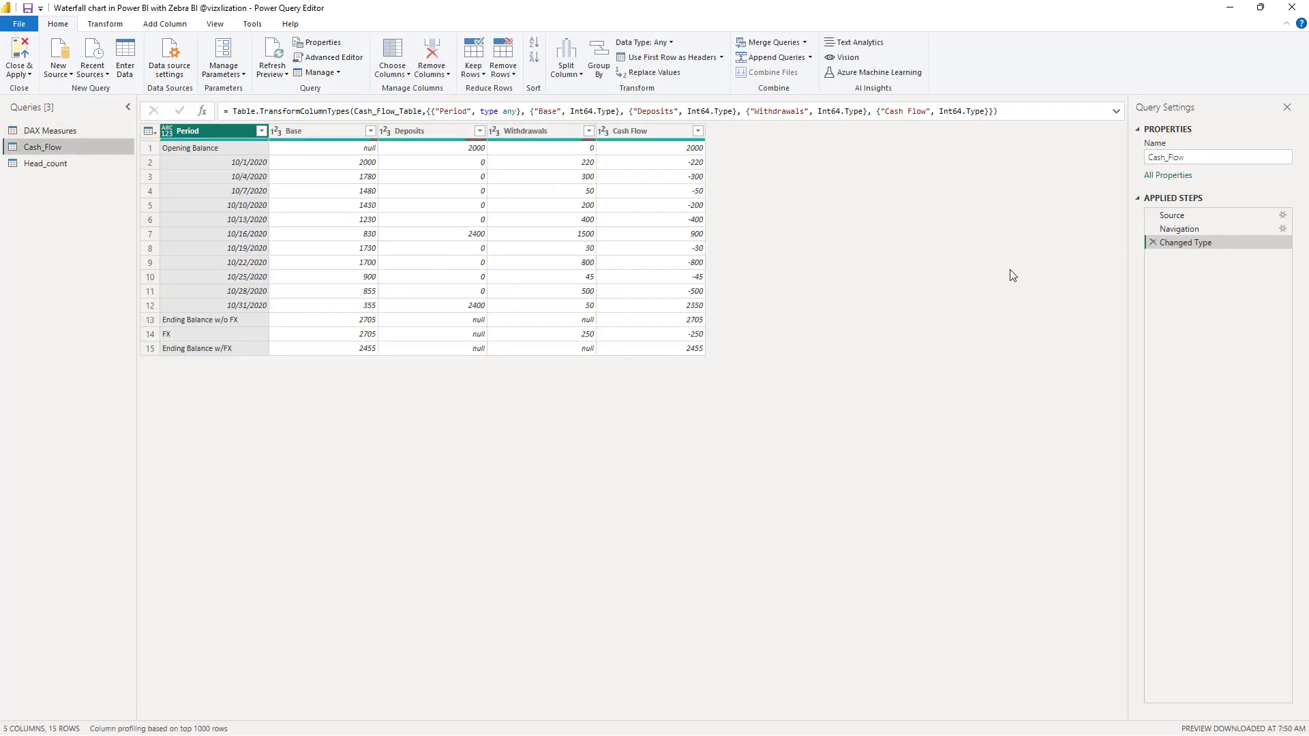
click(158, 27)
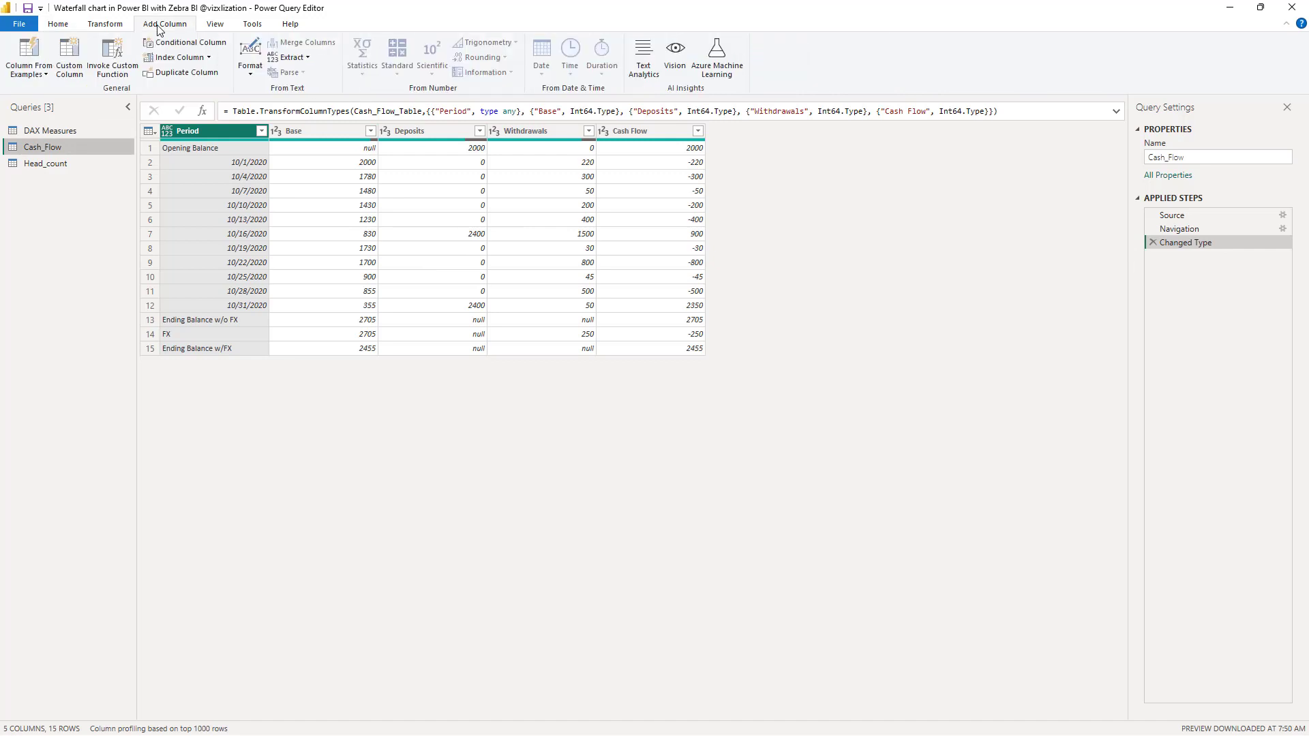
click(208, 58)
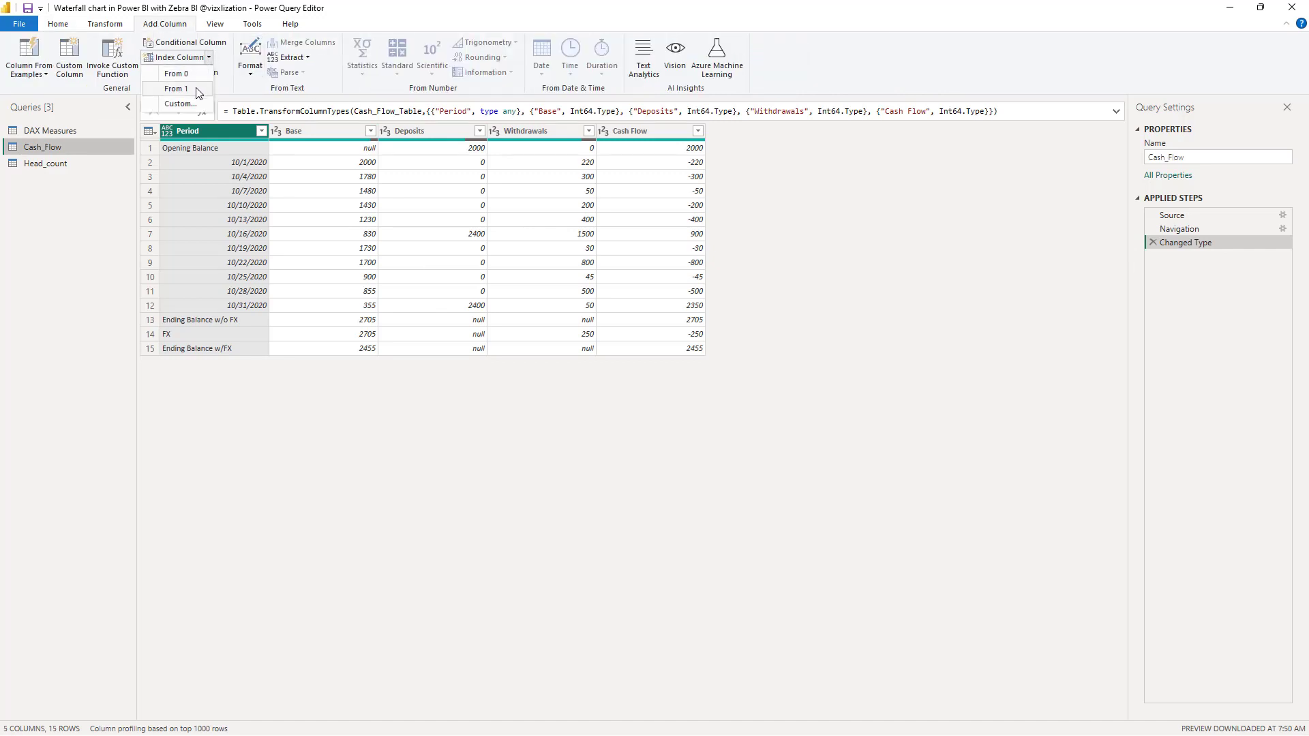
click(177, 88)
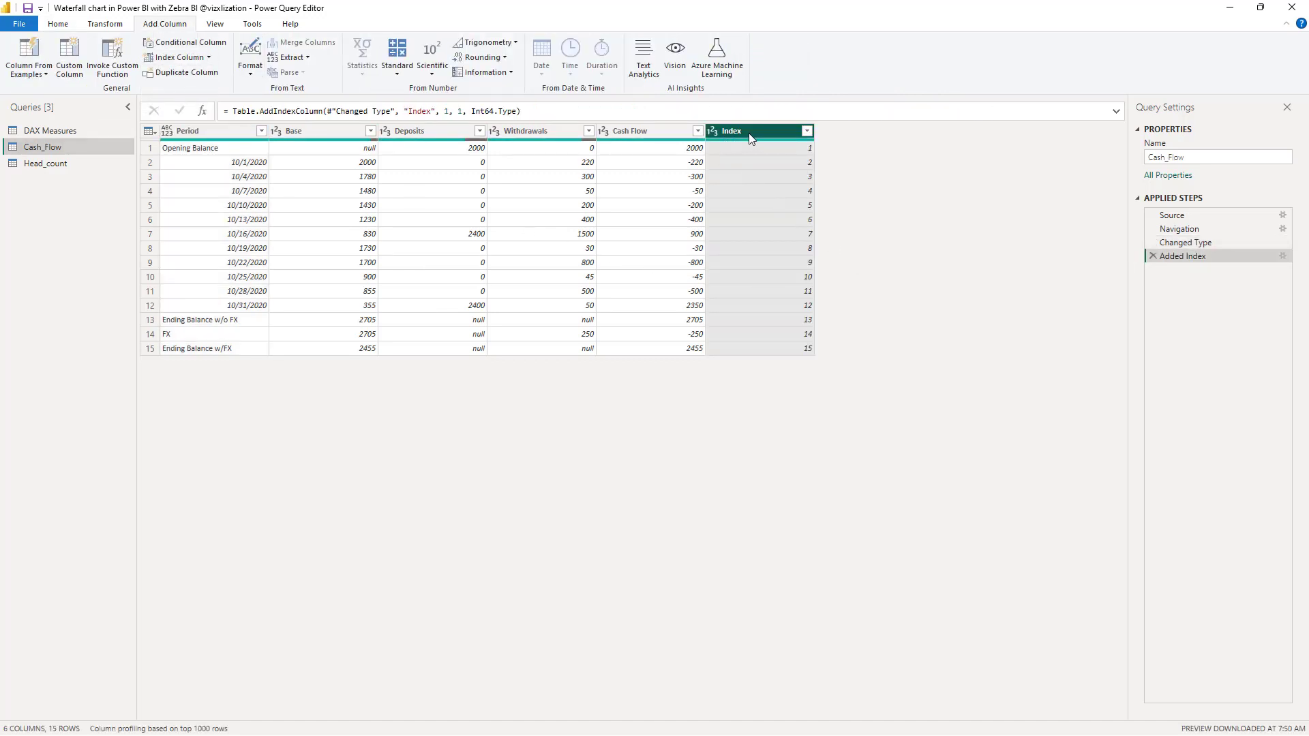
drag(748, 133, 198, 135)
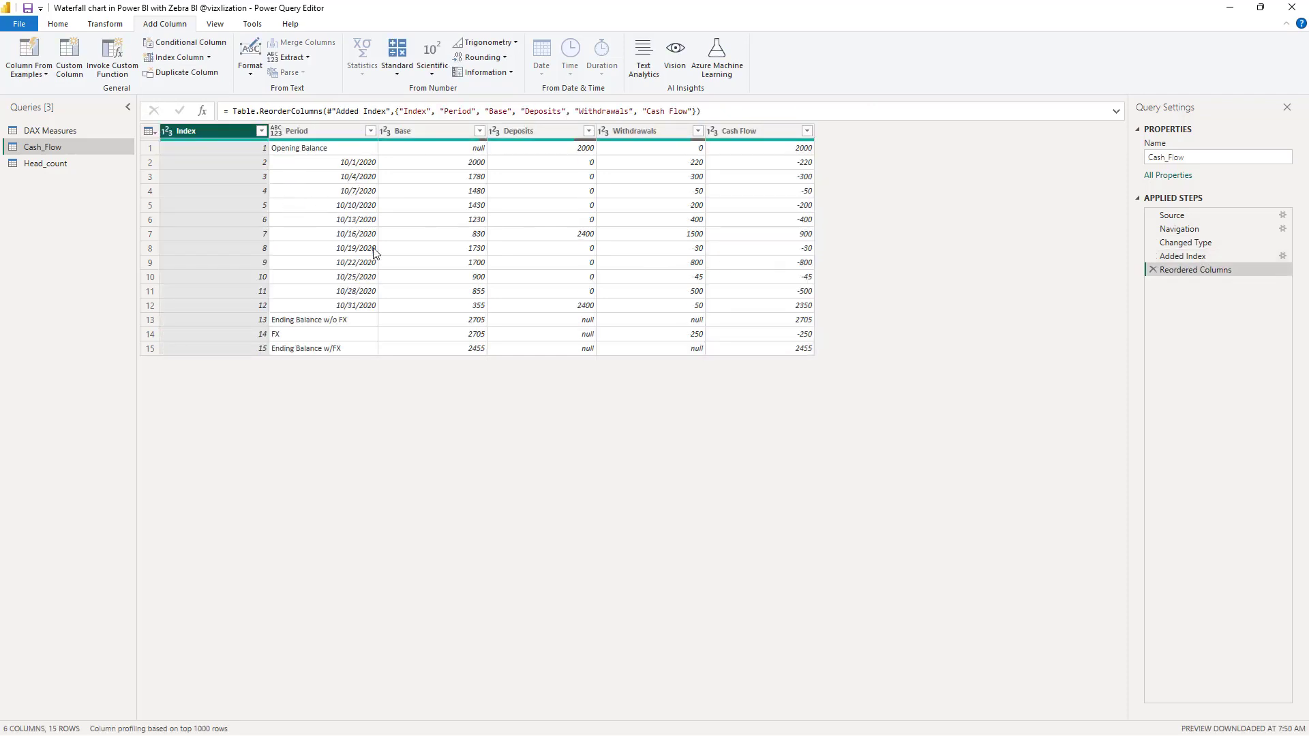
click(315, 131)
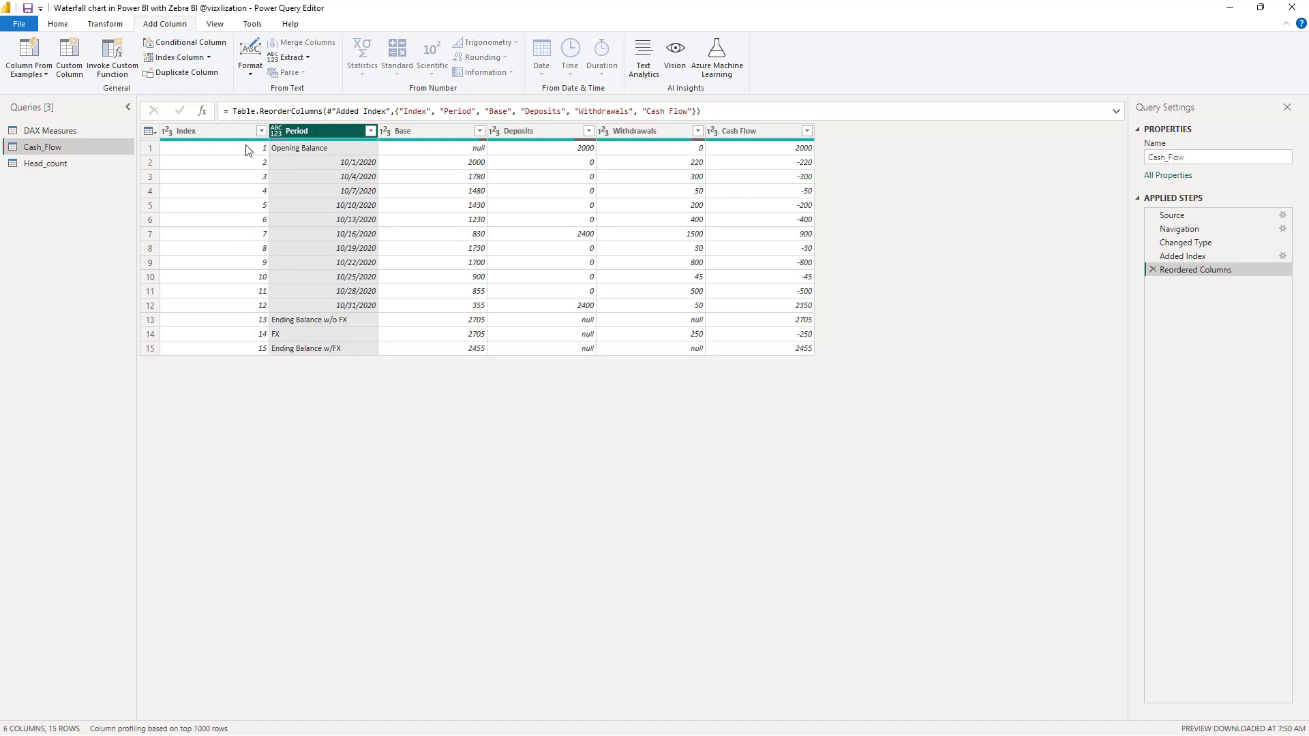
click(210, 134)
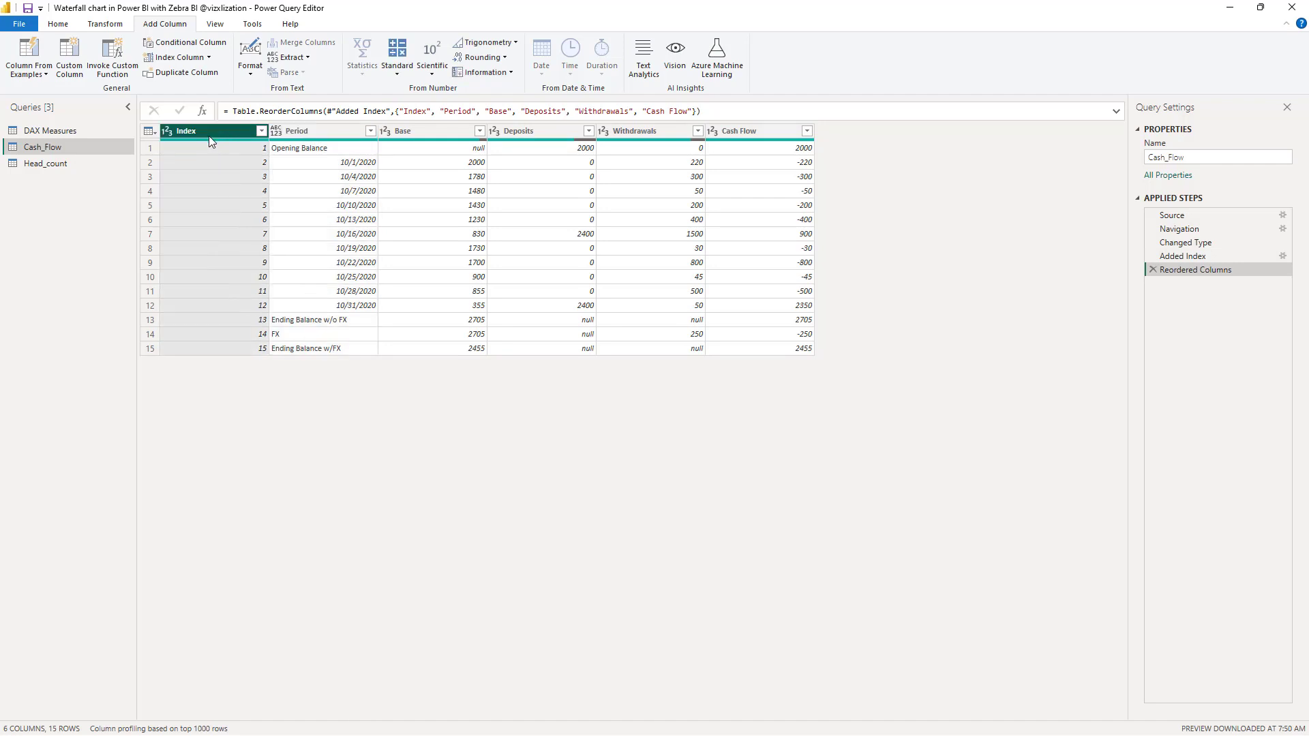
- Add an index column starting from 1 to the Head_count query and place it before the Period column
click(72, 167)
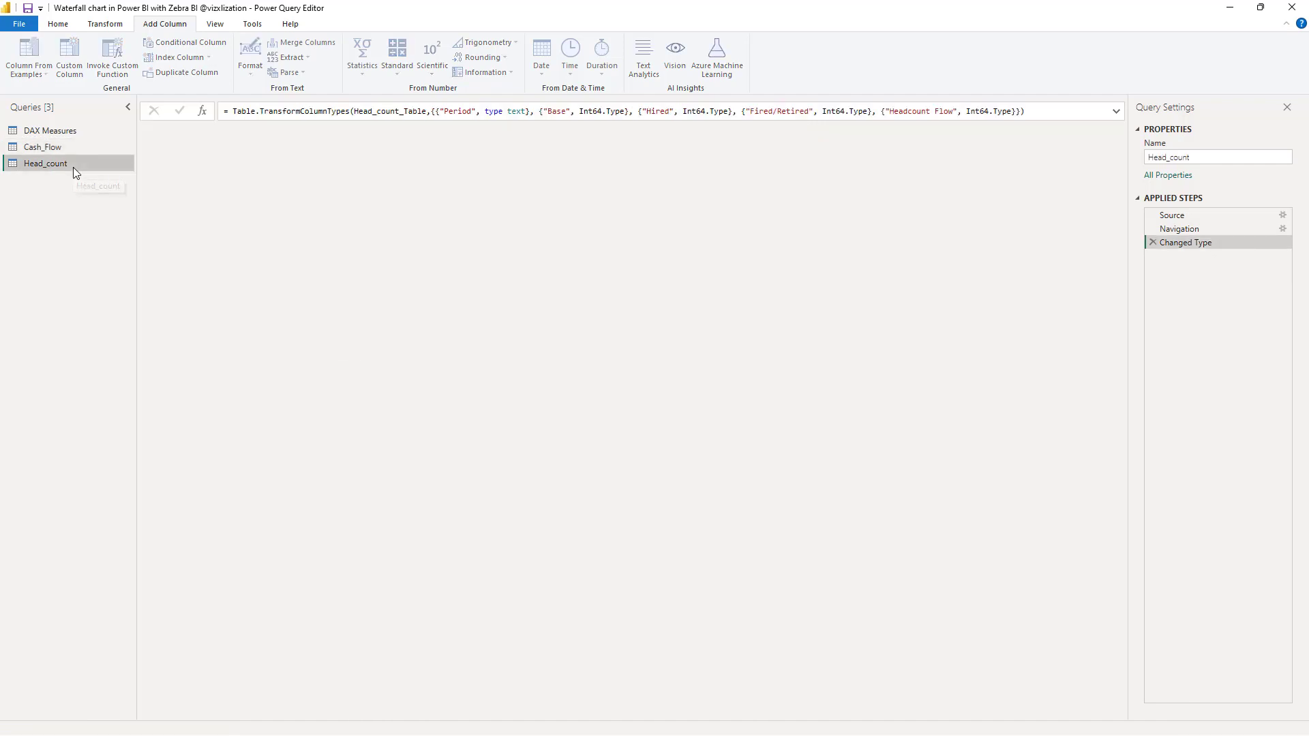
click(209, 58)
click(177, 88)
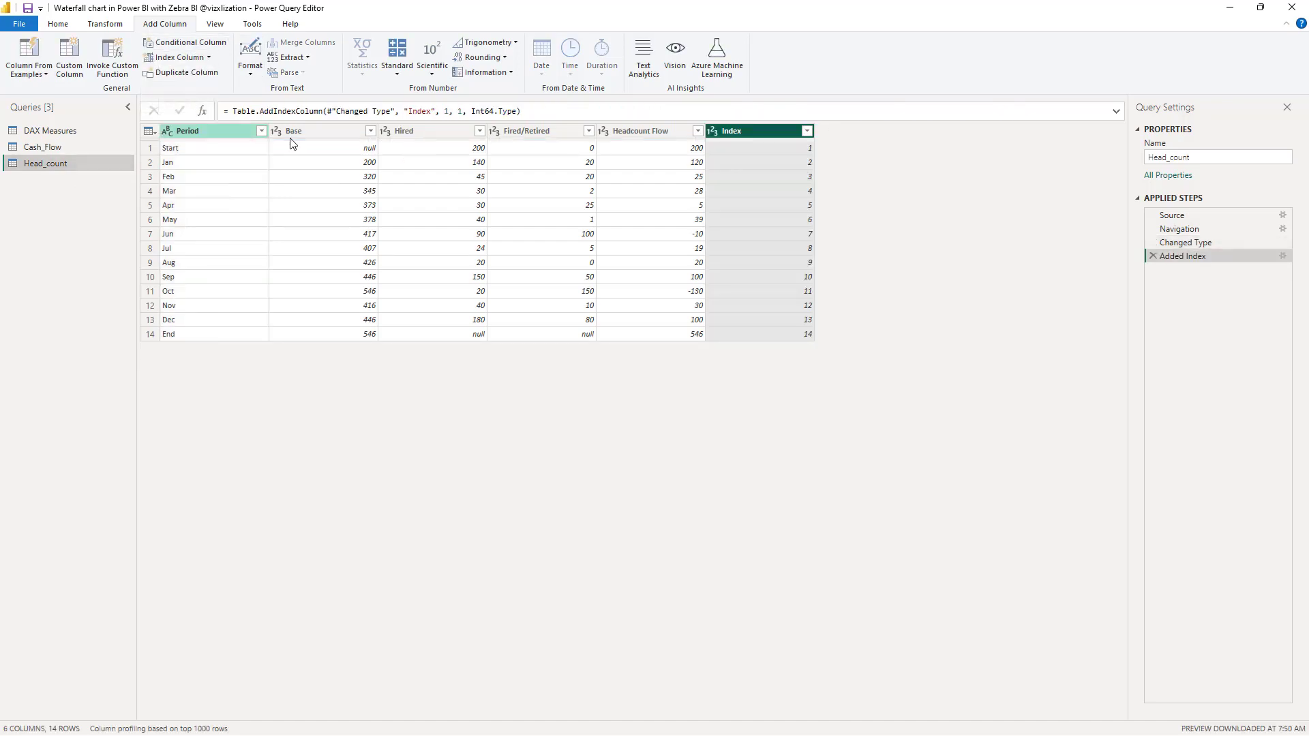
drag(752, 136, 162, 123)
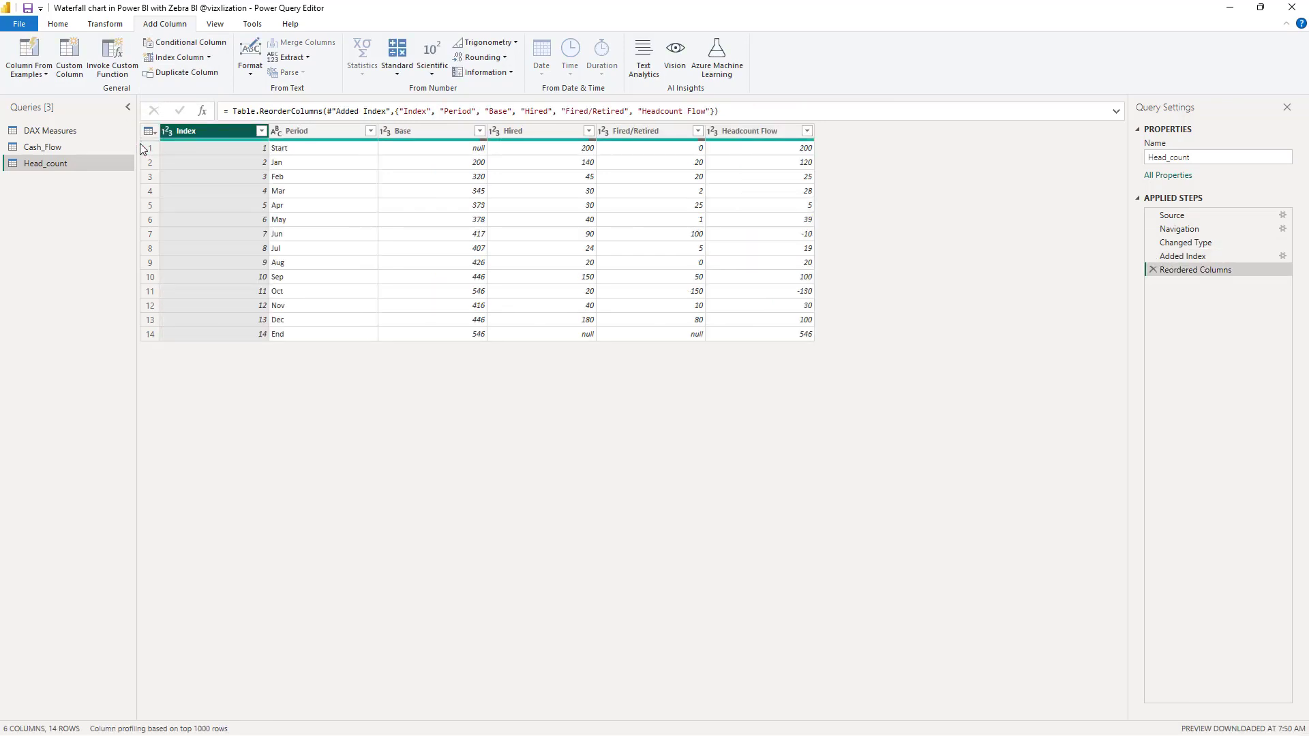
- Apply the query changes to the data model and close the Power Query Editor
click(60, 25)
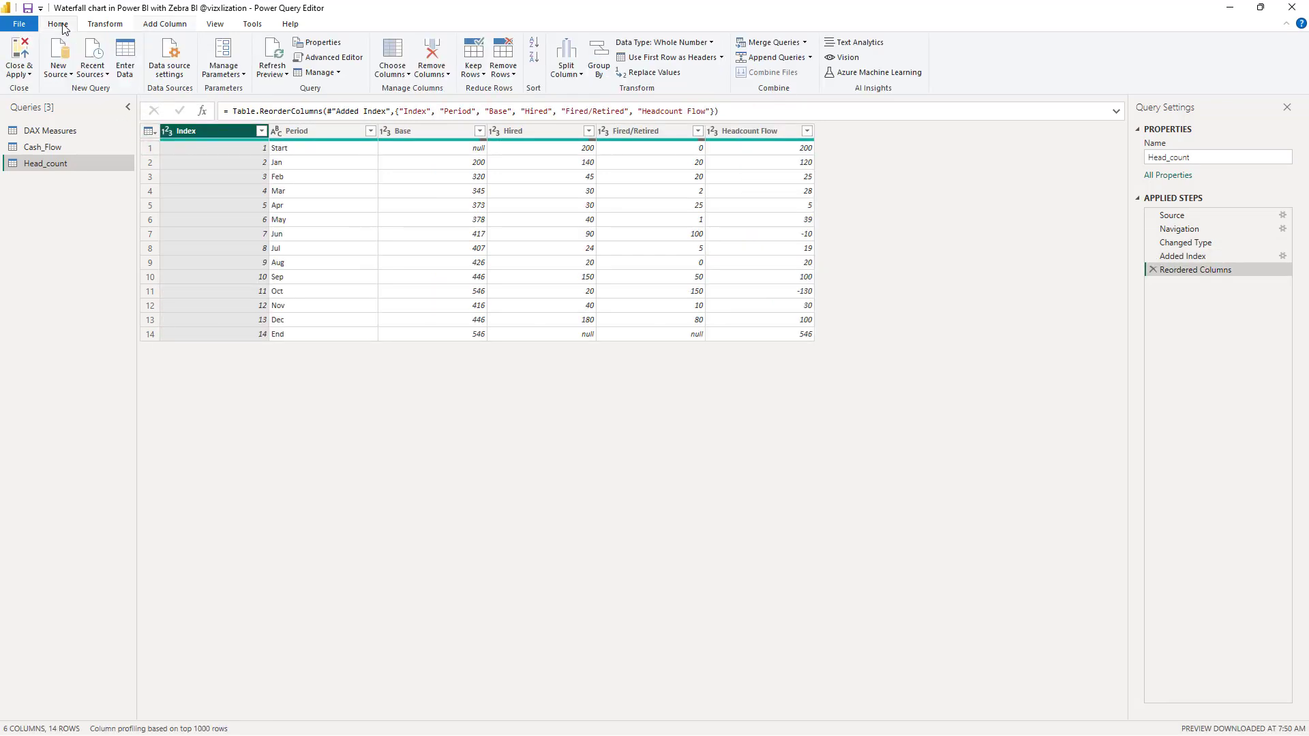
click(29, 76)
click(37, 91)
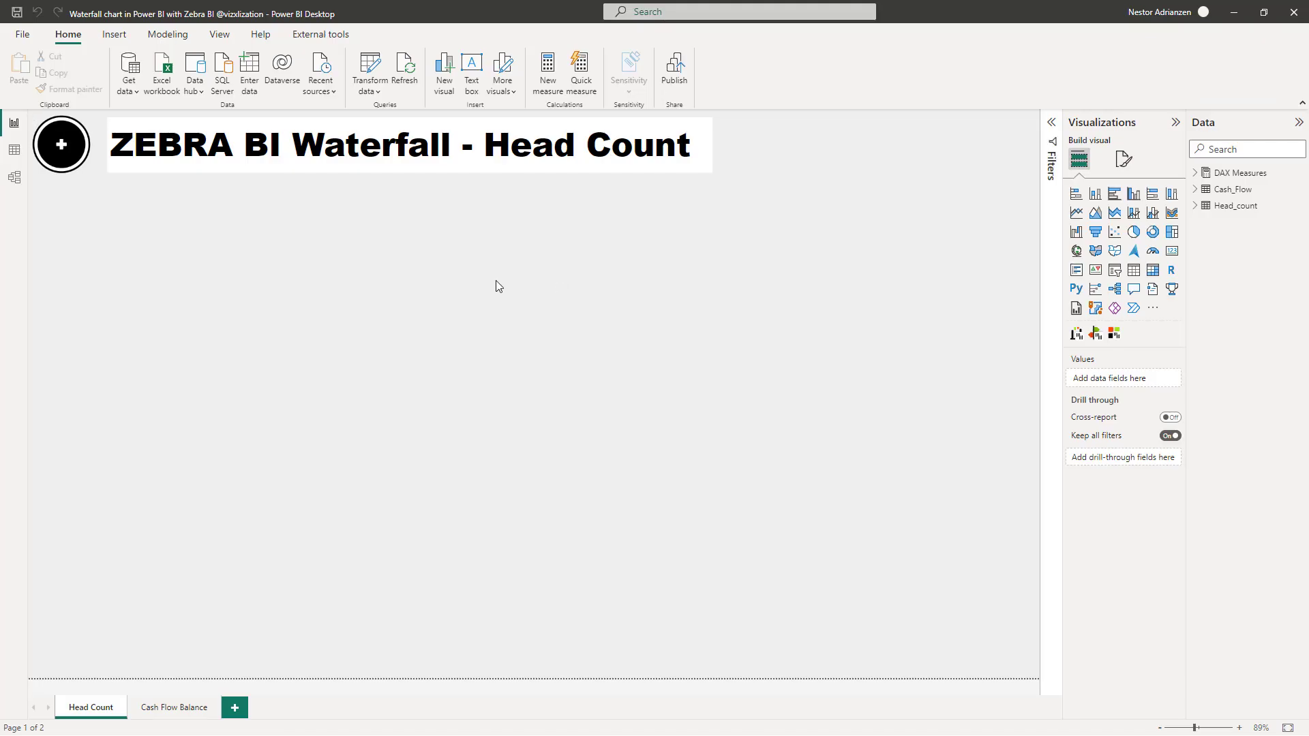
- Sort the Head_count table's Period column by the Index column
click(1236, 190)
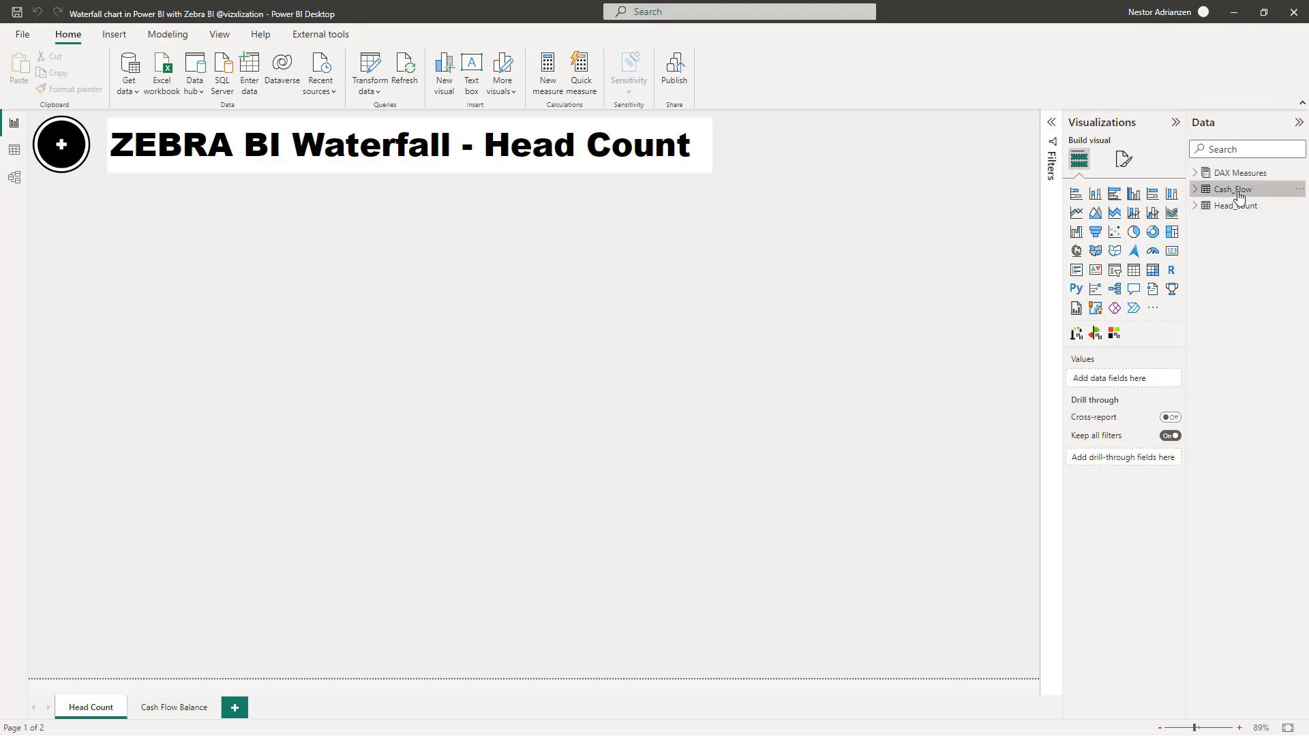
click(13, 149)
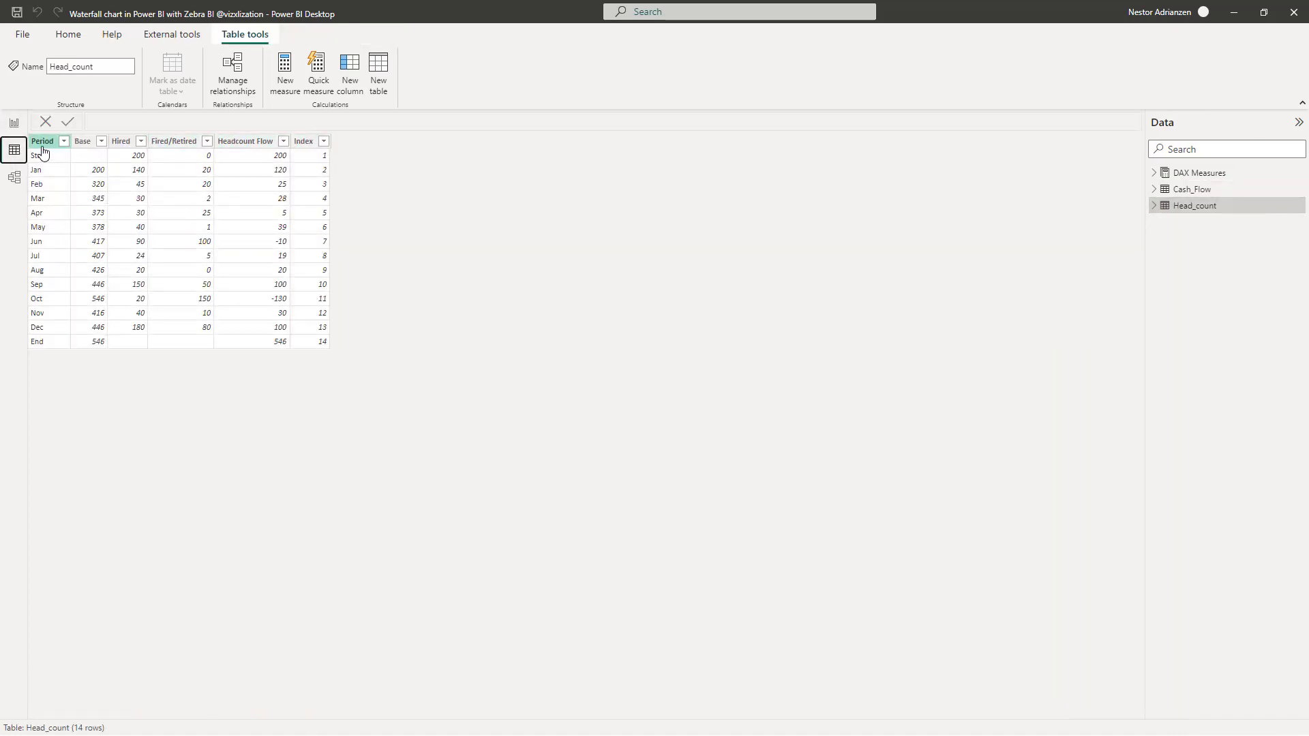
click(43, 142)
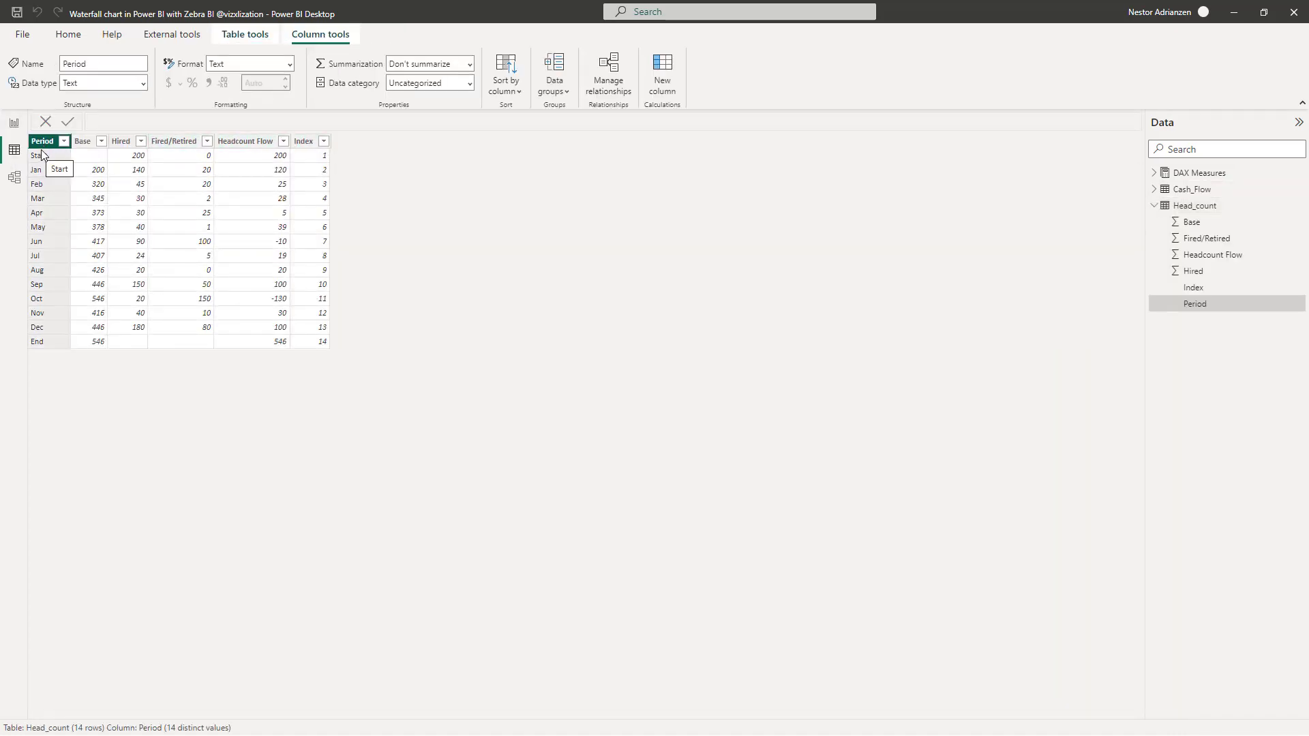
click(517, 92)
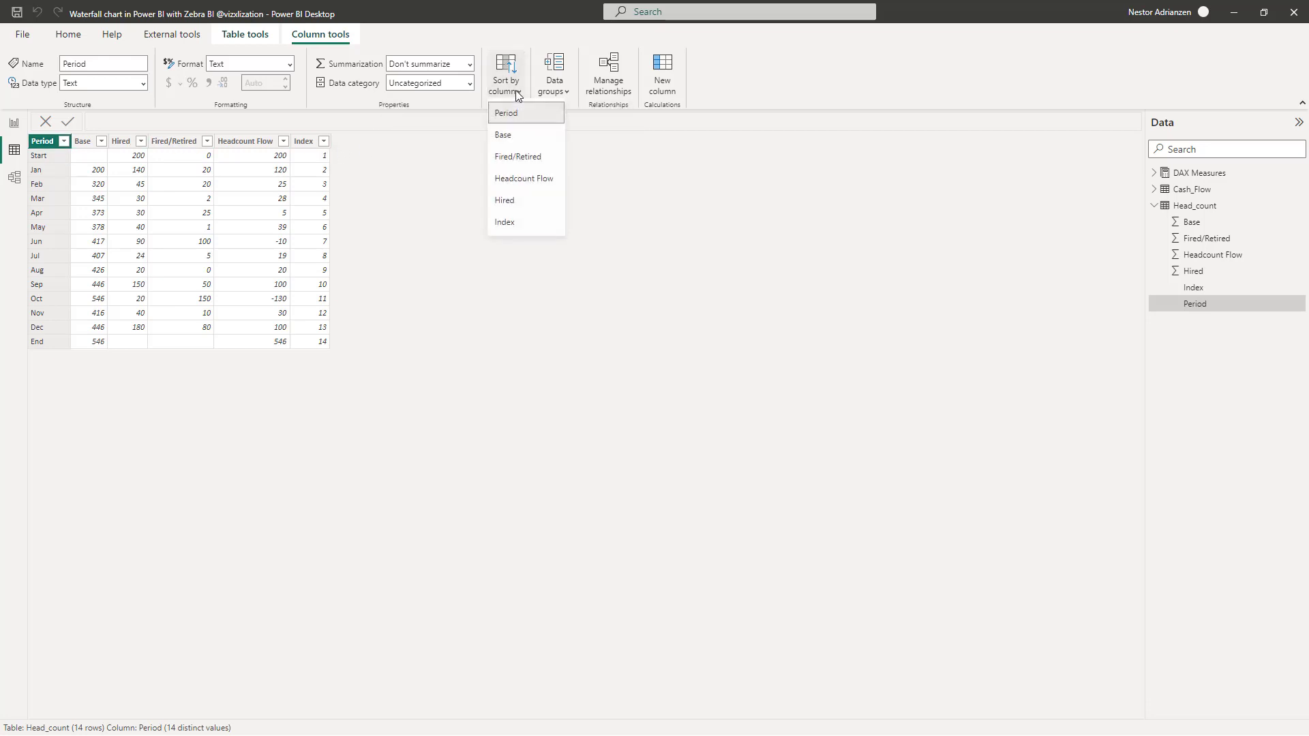
click(513, 228)
- Display the Cash_Flow table's data and select its Period column
click(1155, 206)
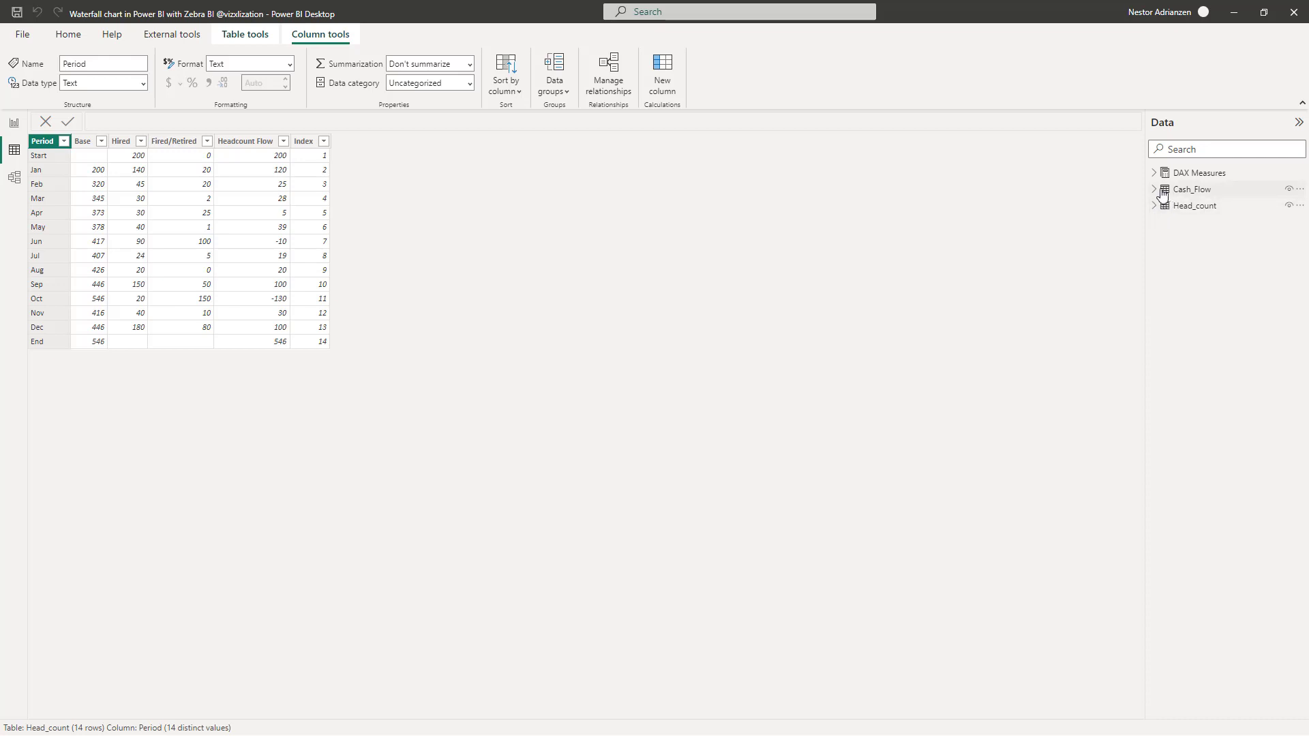
click(1155, 189)
click(1193, 190)
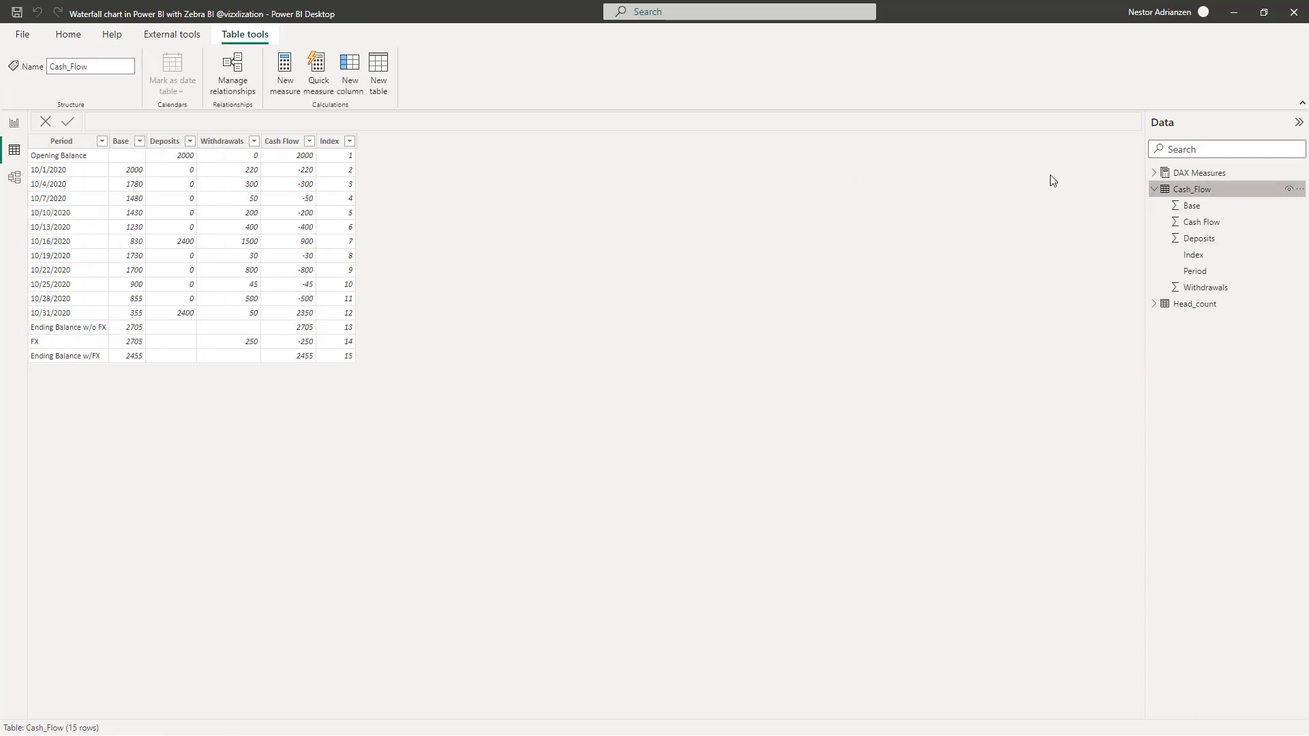
click(72, 141)
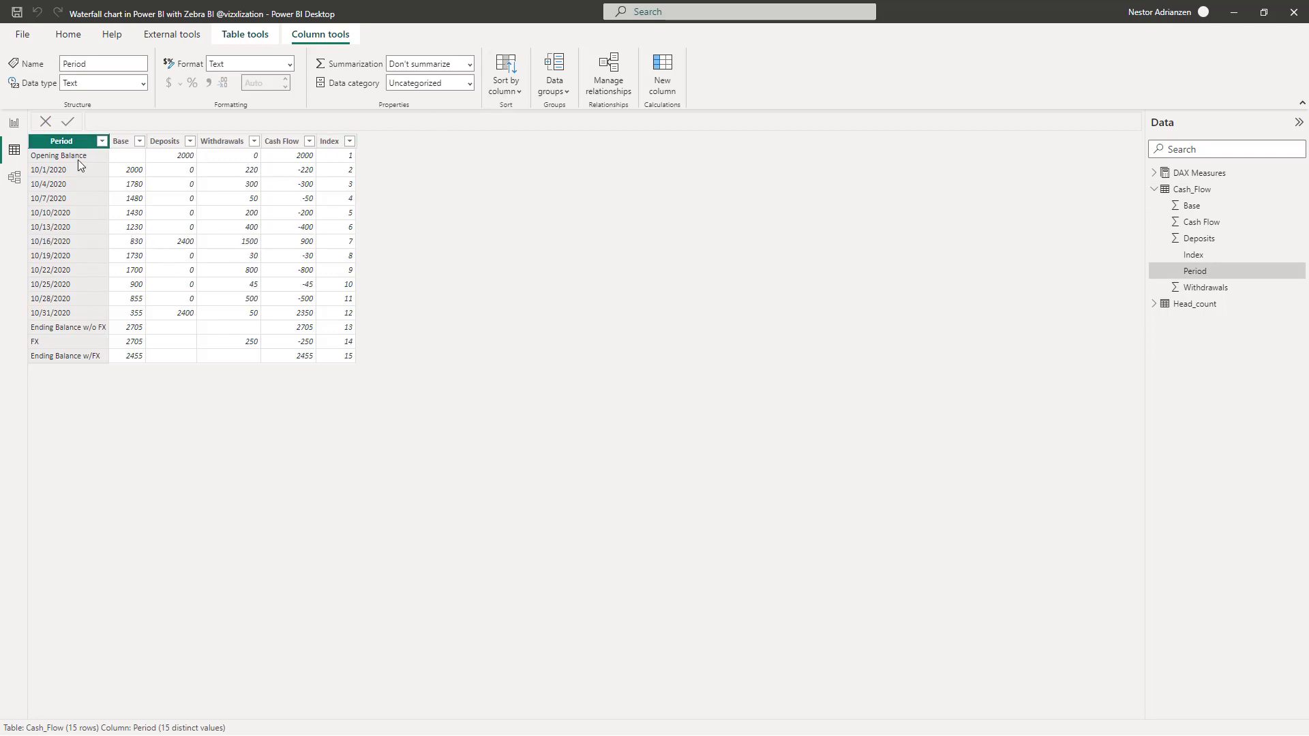
- Return to the Head Count report page and search the available Power BI visuals for "zebra"
click(14, 122)
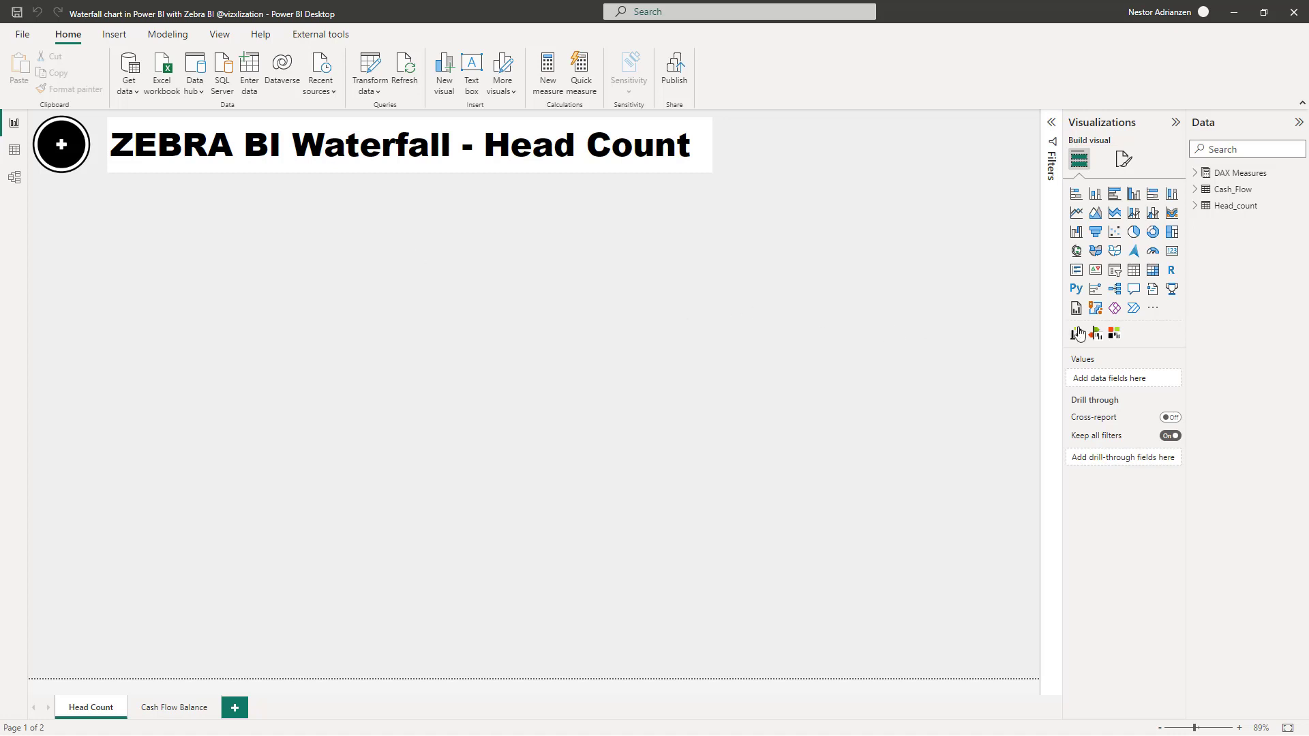
click(1154, 311)
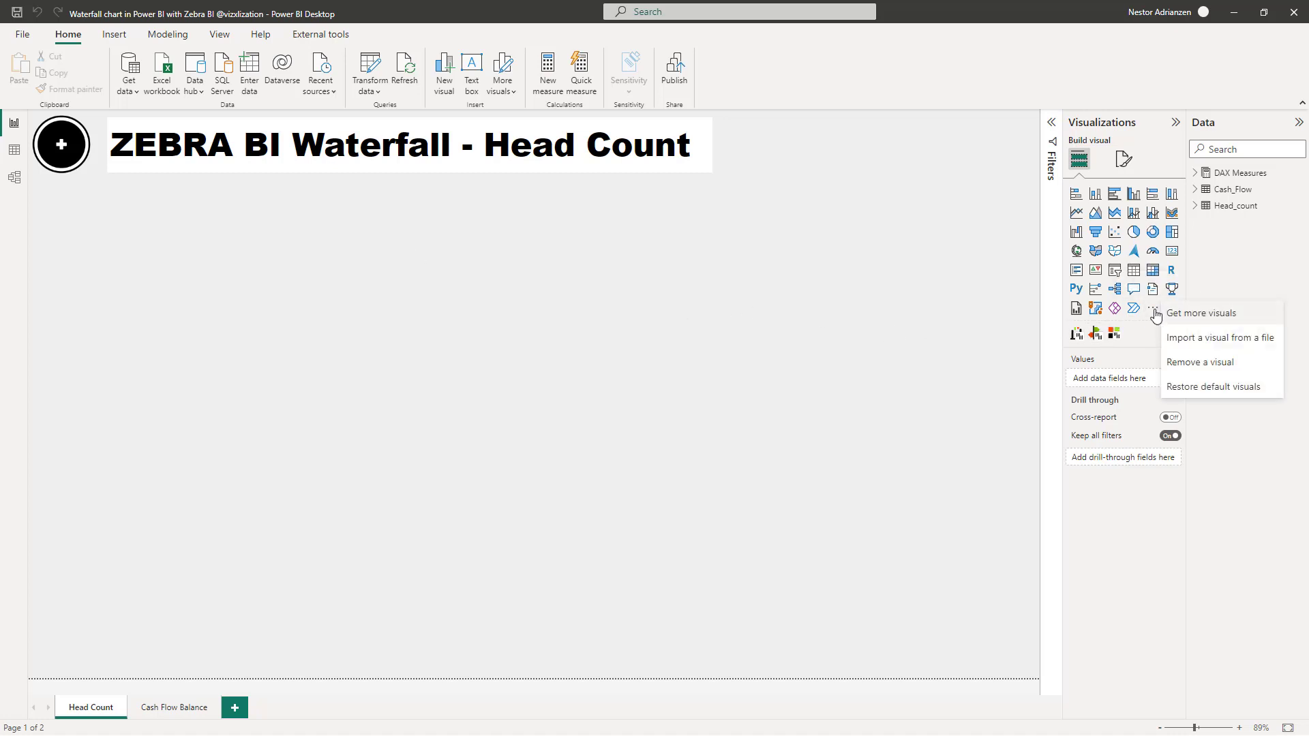
click(1197, 315)
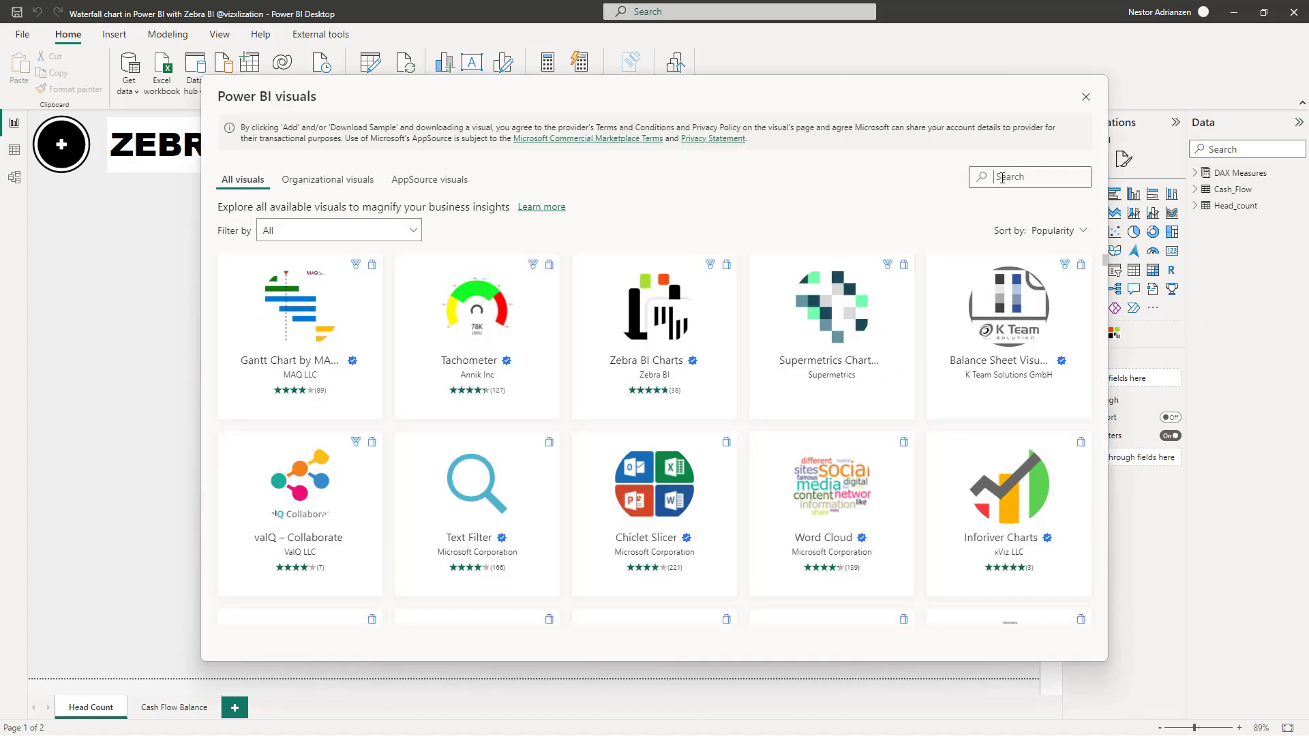
click(1001, 177)
text(zebra)
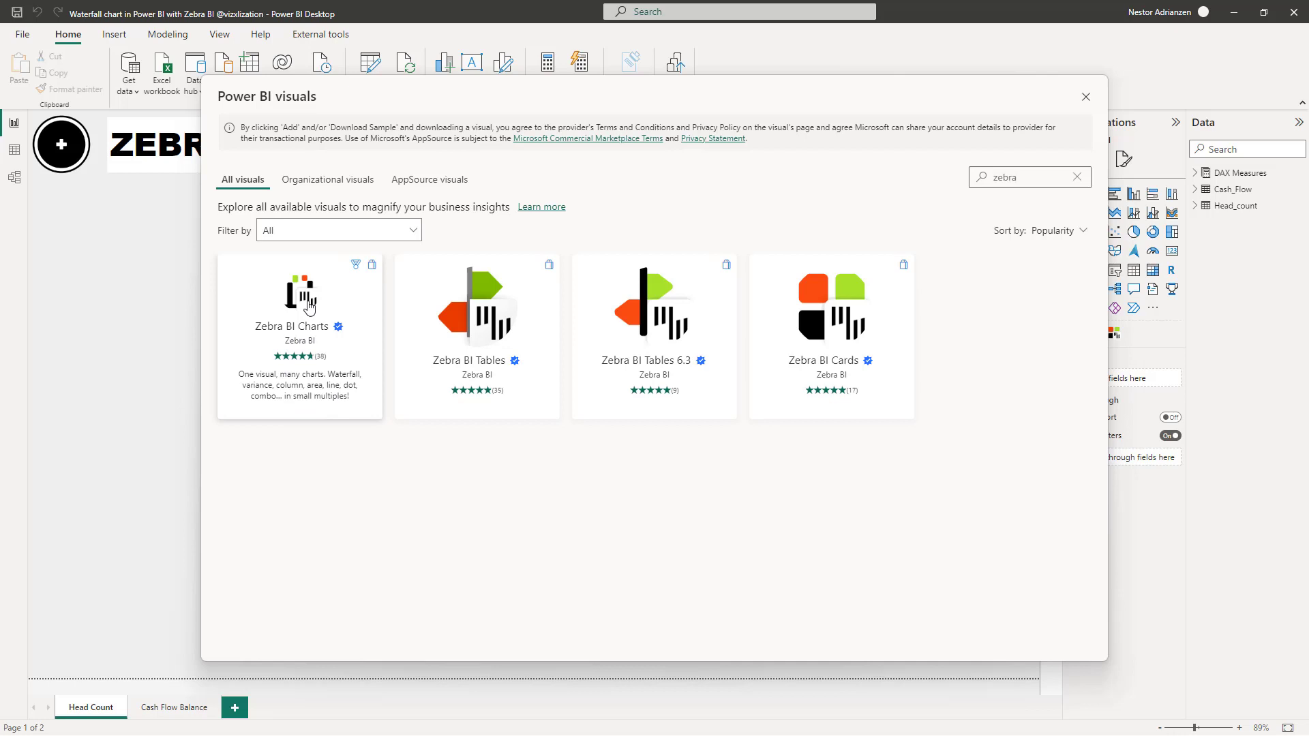
click(1087, 99)
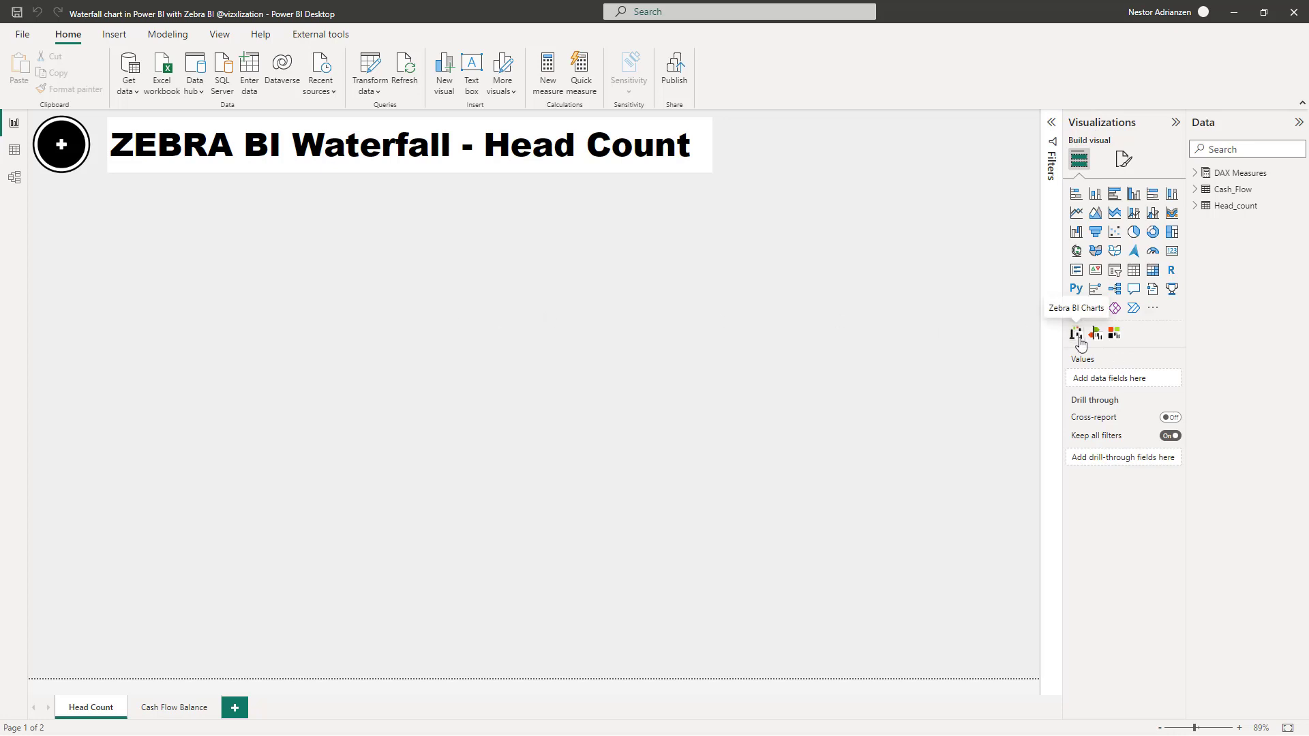
- Insert a Zebra BI Charts visual on the Head Count page and enlarge it to fill the area below the heading
drag(404, 327, 423, 636)
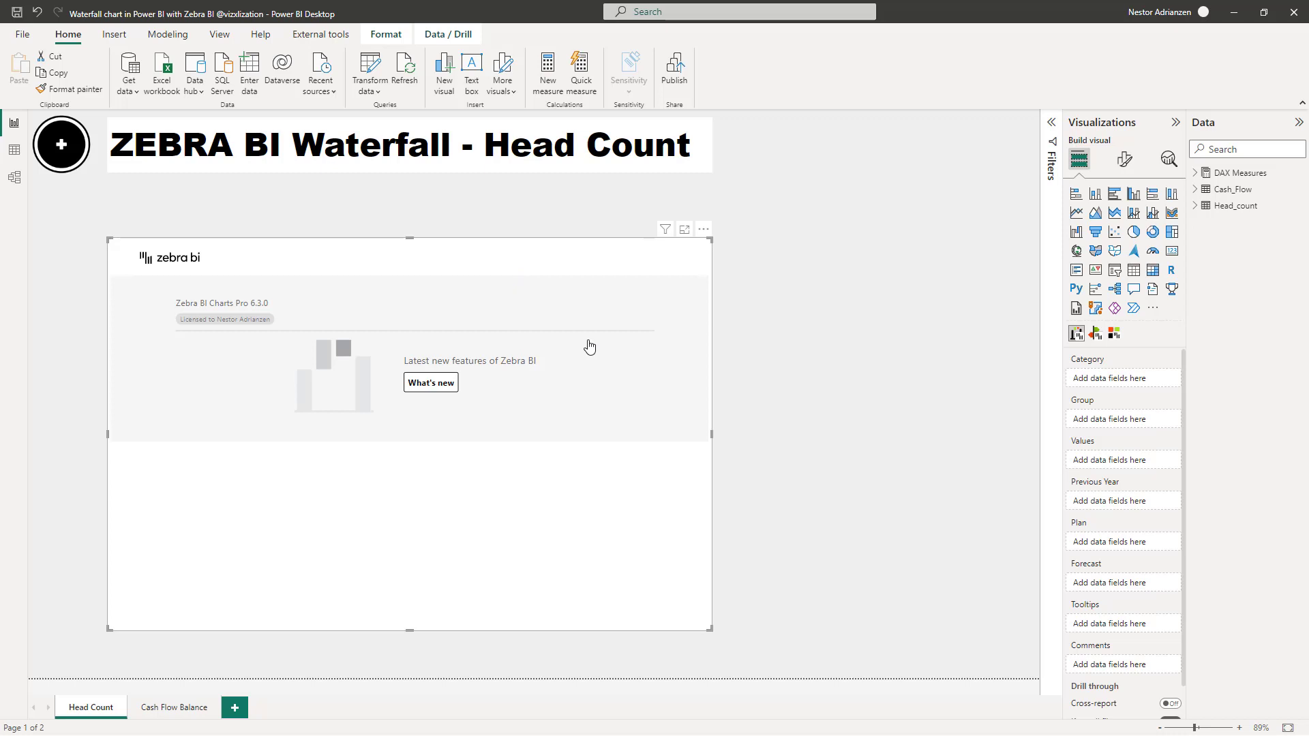
drag(409, 238, 415, 198)
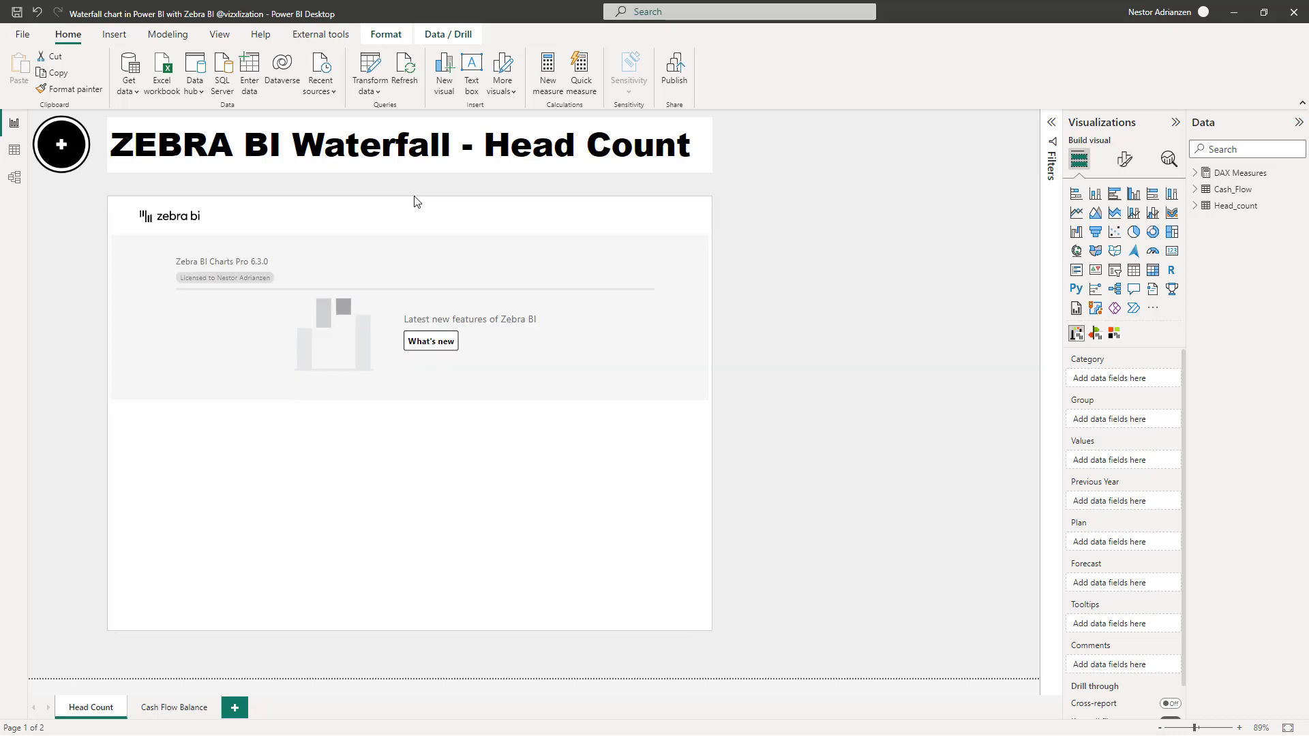
drag(709, 414, 1015, 428)
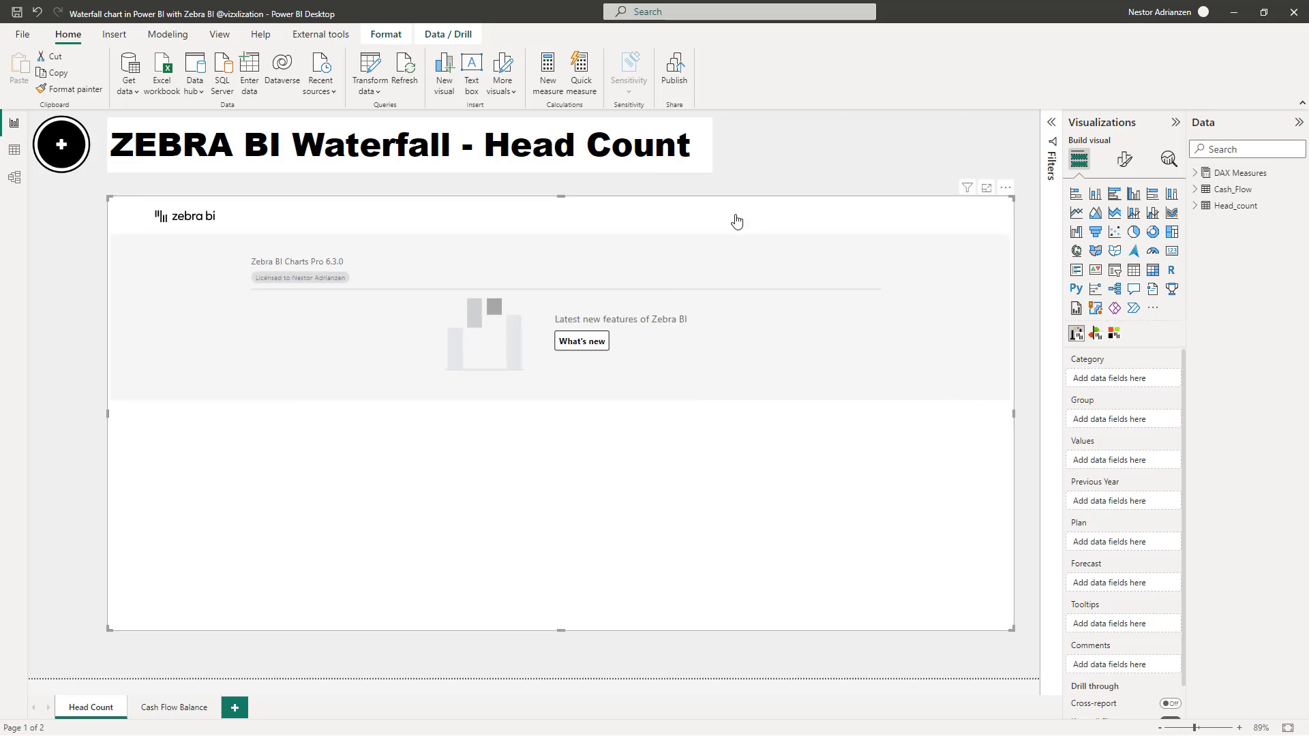
drag(108, 415, 42, 415)
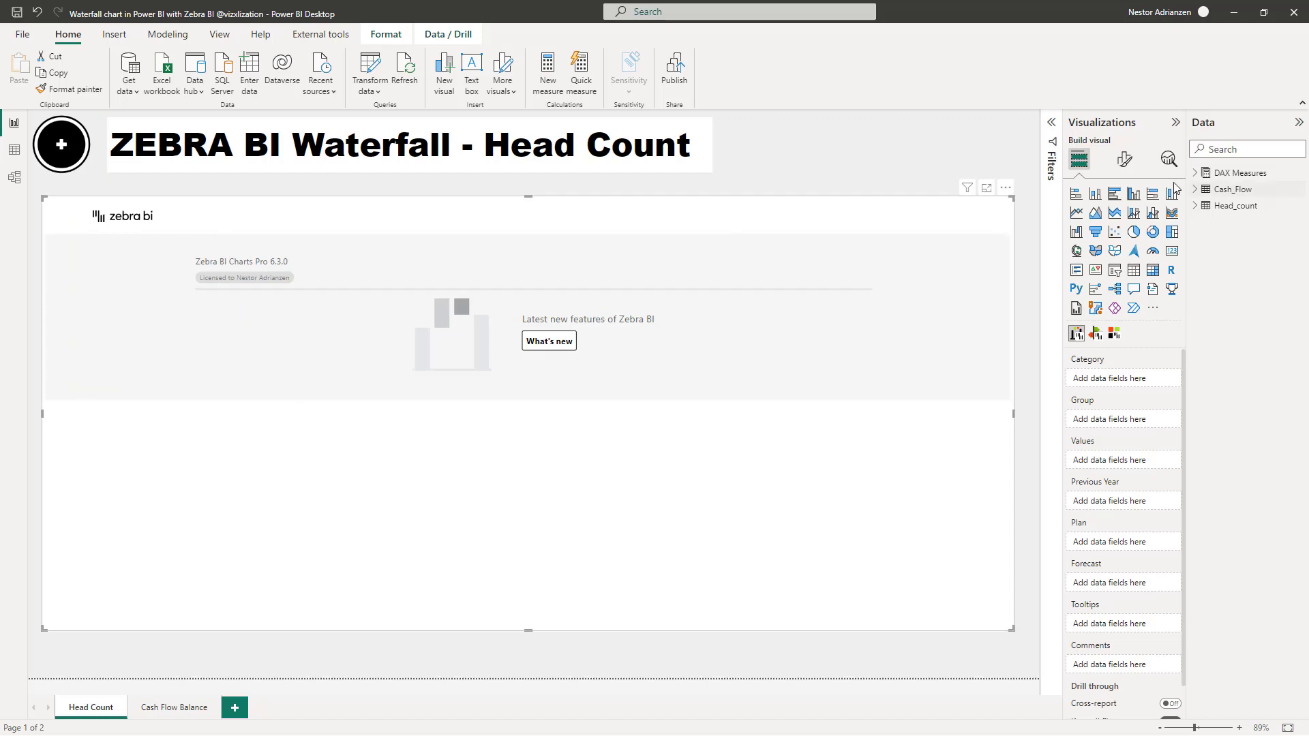
- Assign the Head Count Flow measure to the chart's Values and the Head_count table's Period field to its Category
click(1196, 175)
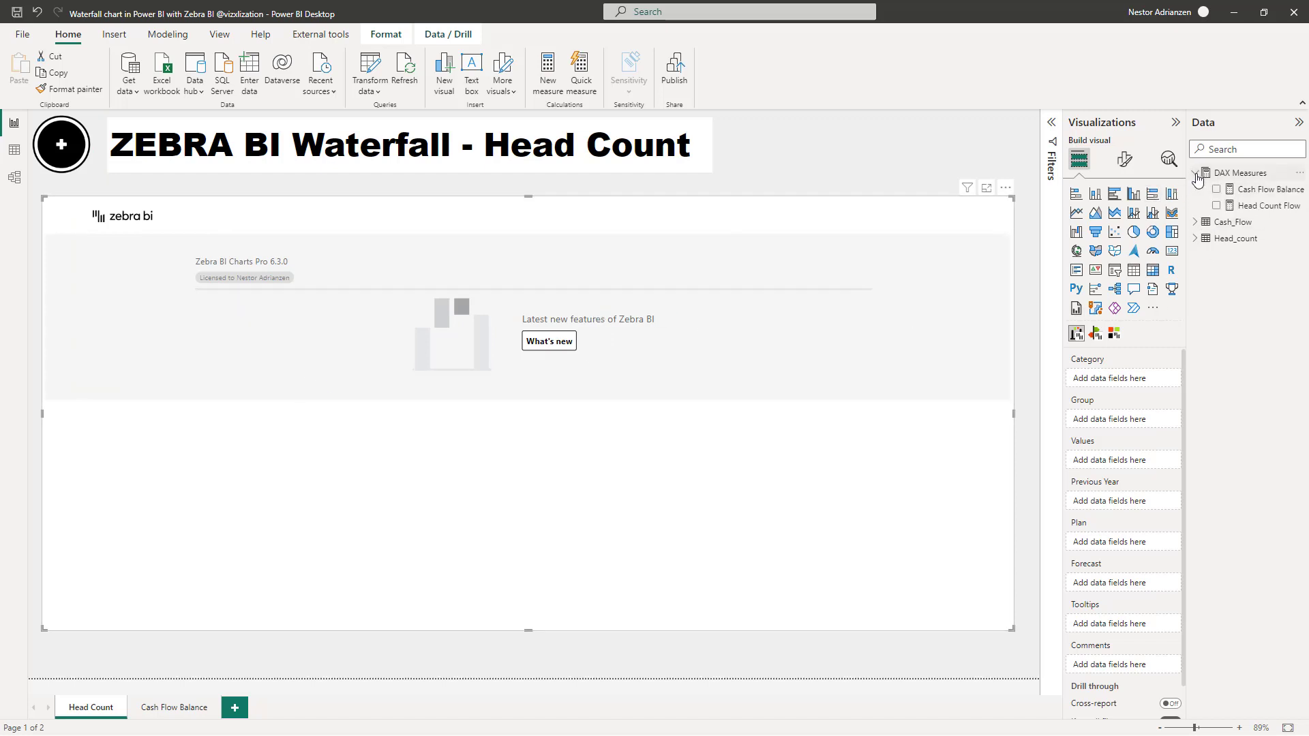
drag(1063, 238, 1033, 238)
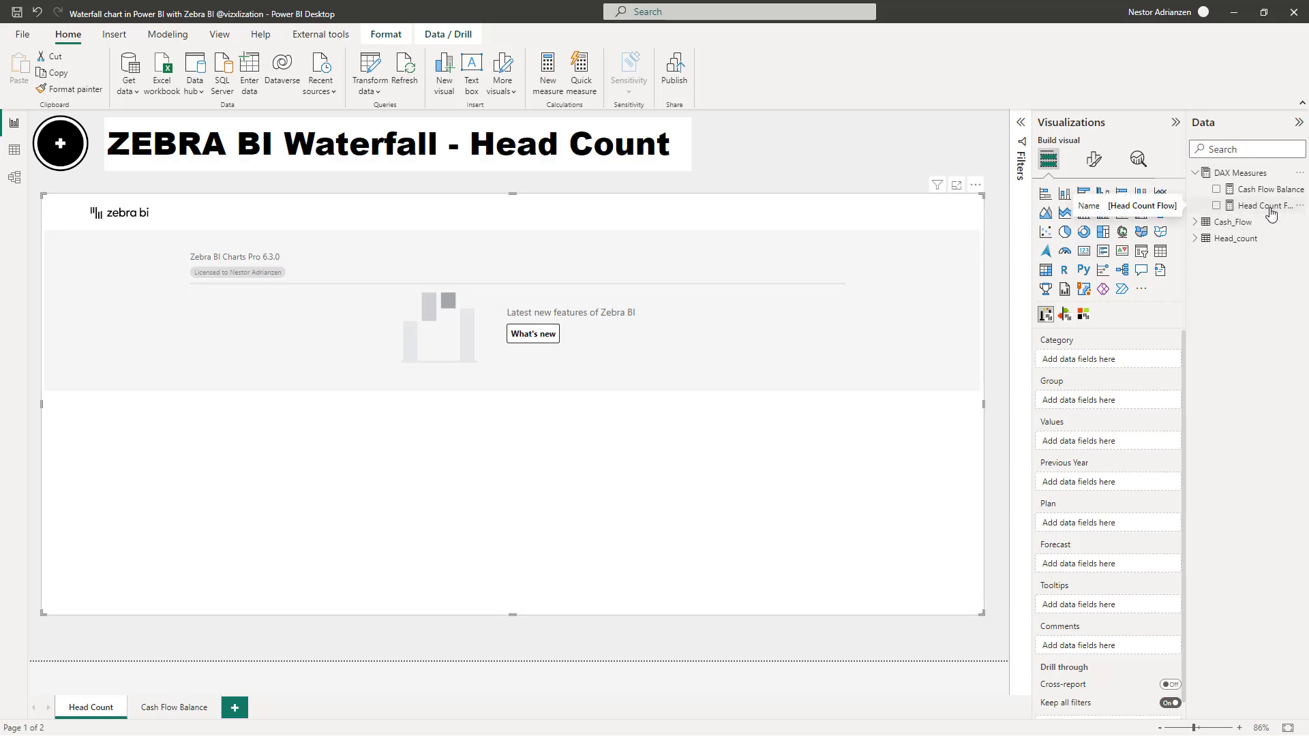
drag(1271, 213, 1095, 444)
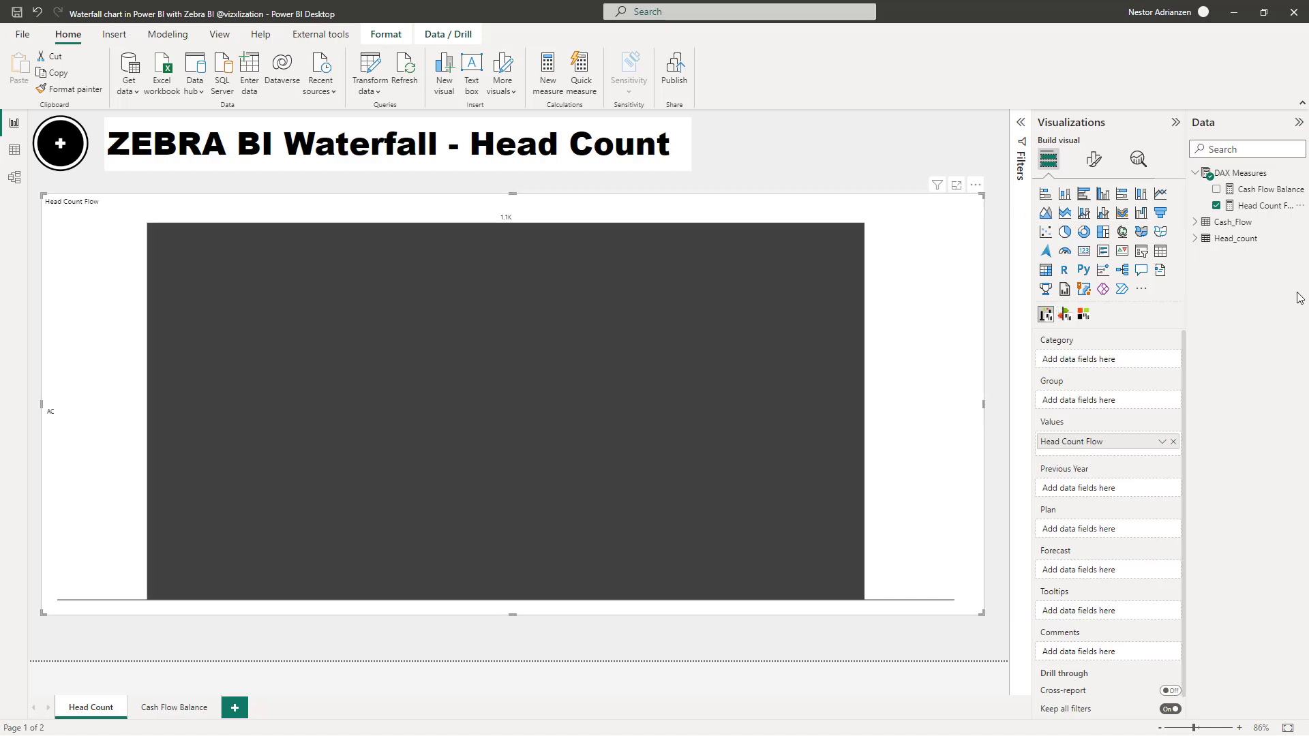
click(1194, 239)
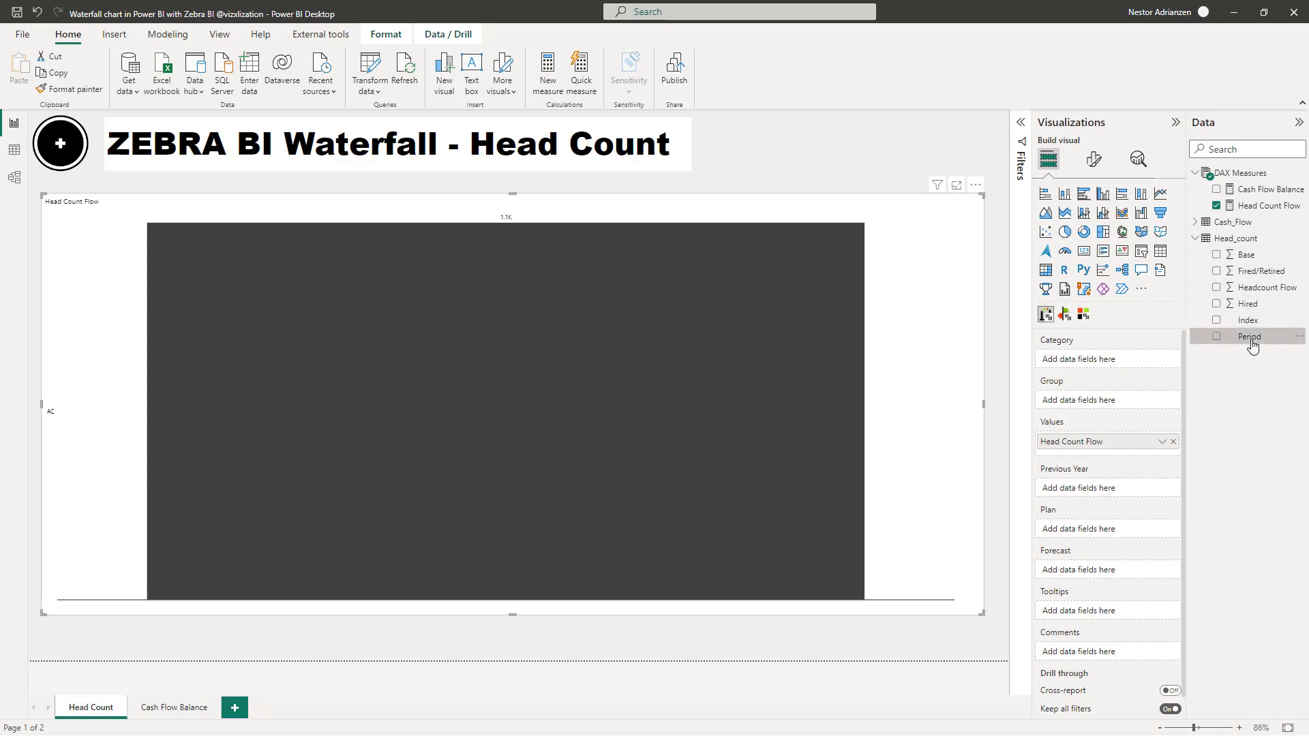
drag(1253, 345, 1126, 372)
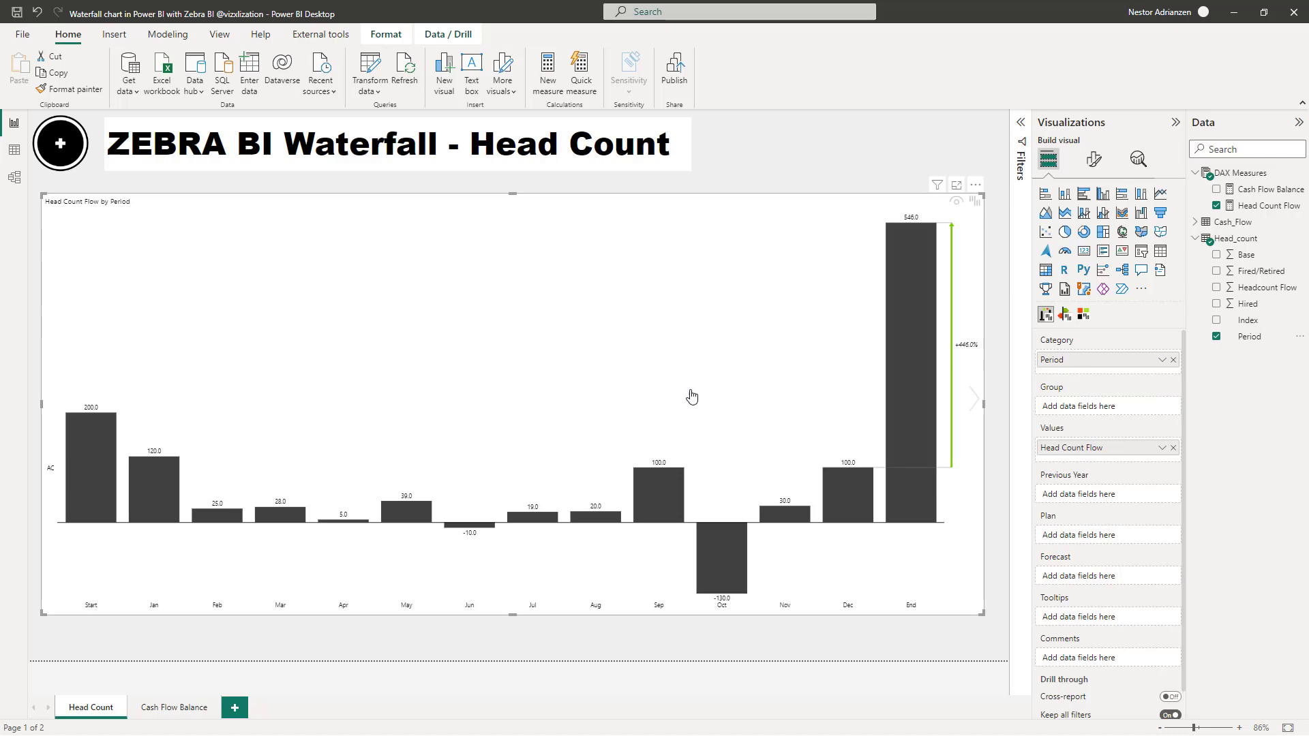
- Cycle the head count visual through its chart types to the waterfall chart
click(974, 402)
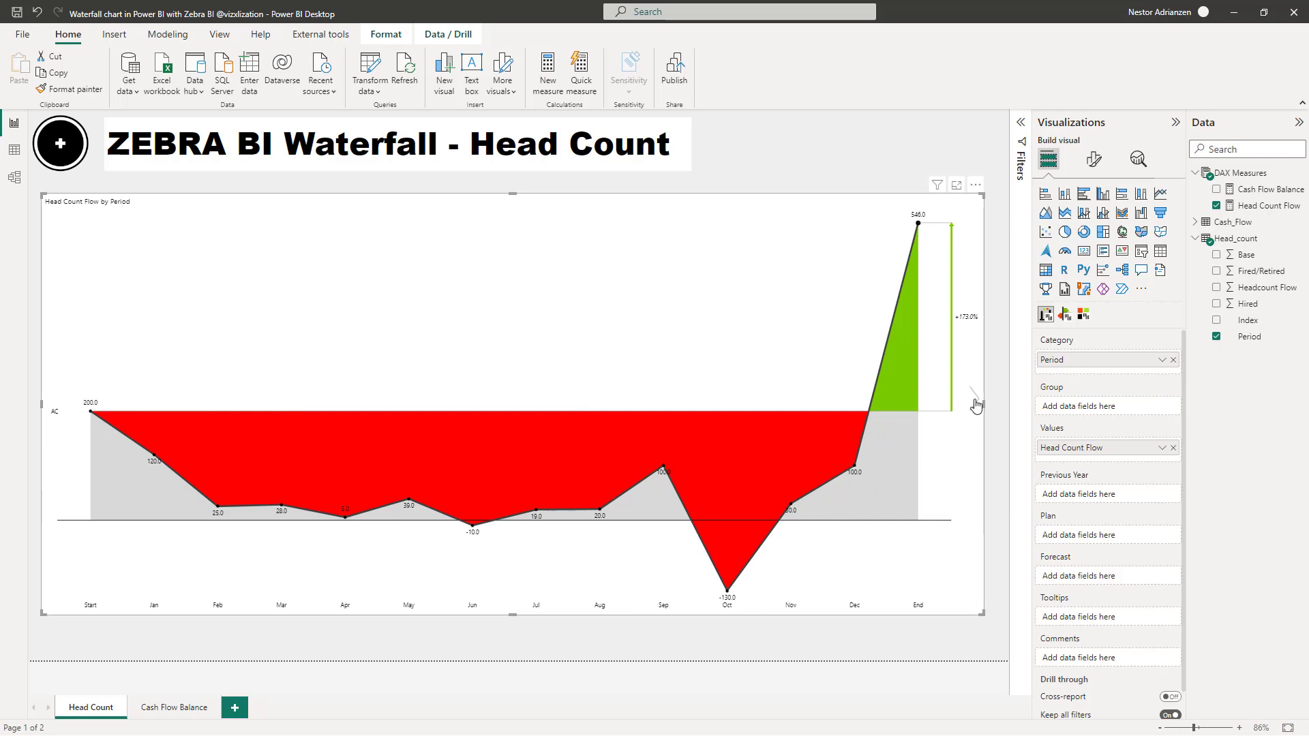
click(975, 405)
click(975, 405)
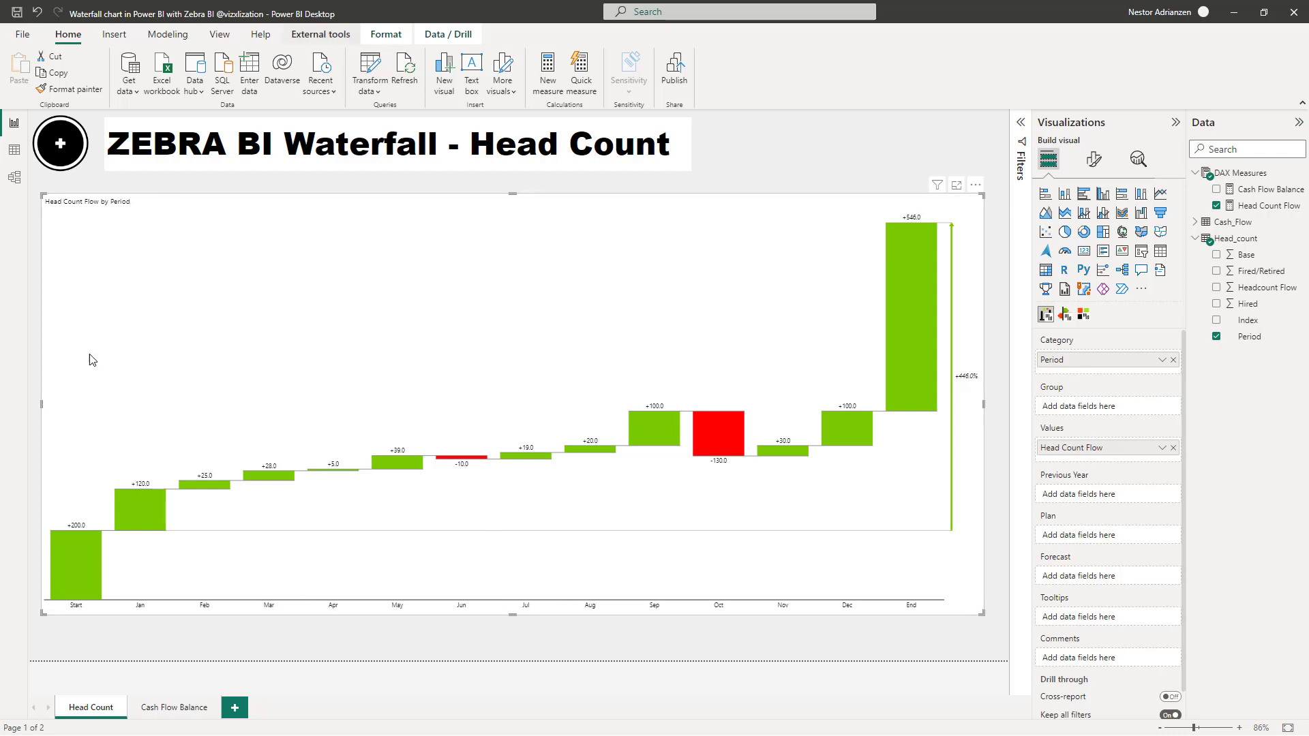
- Mark the Start and End columns of the waterfall as Result
click(76, 605)
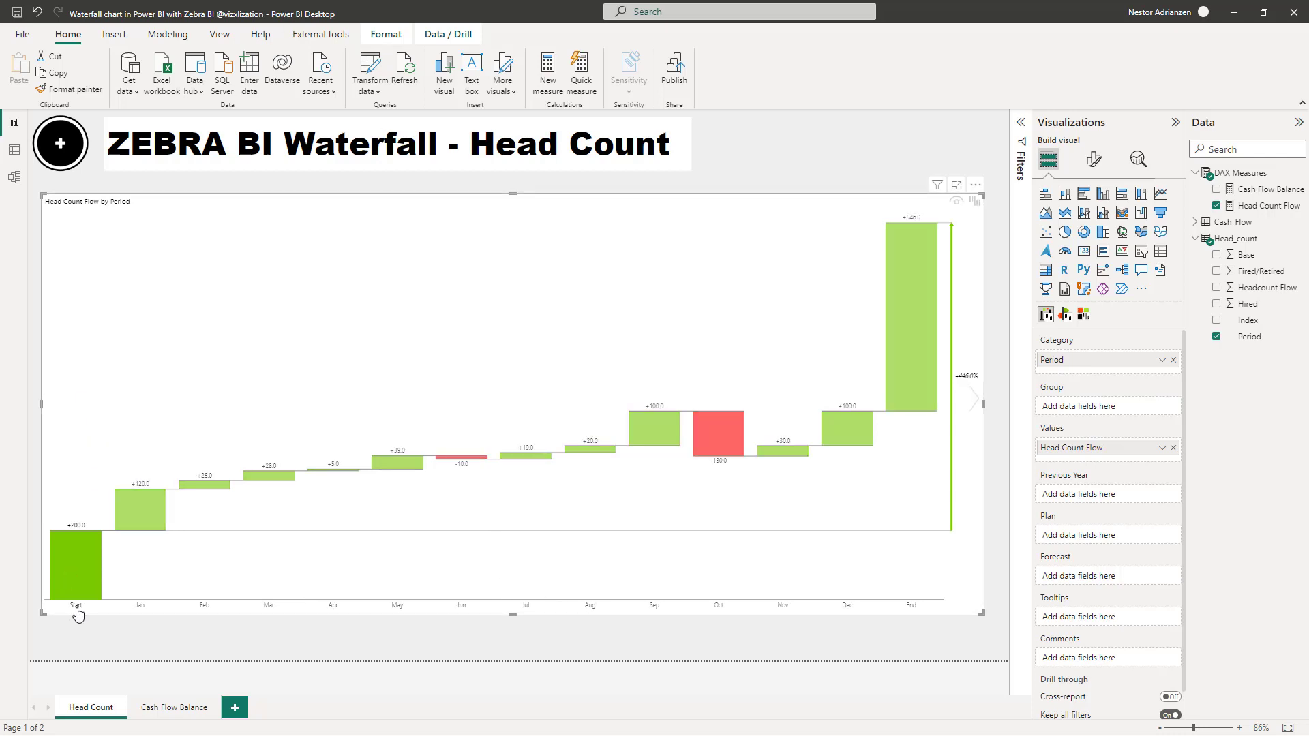
mouse_move(78, 612)
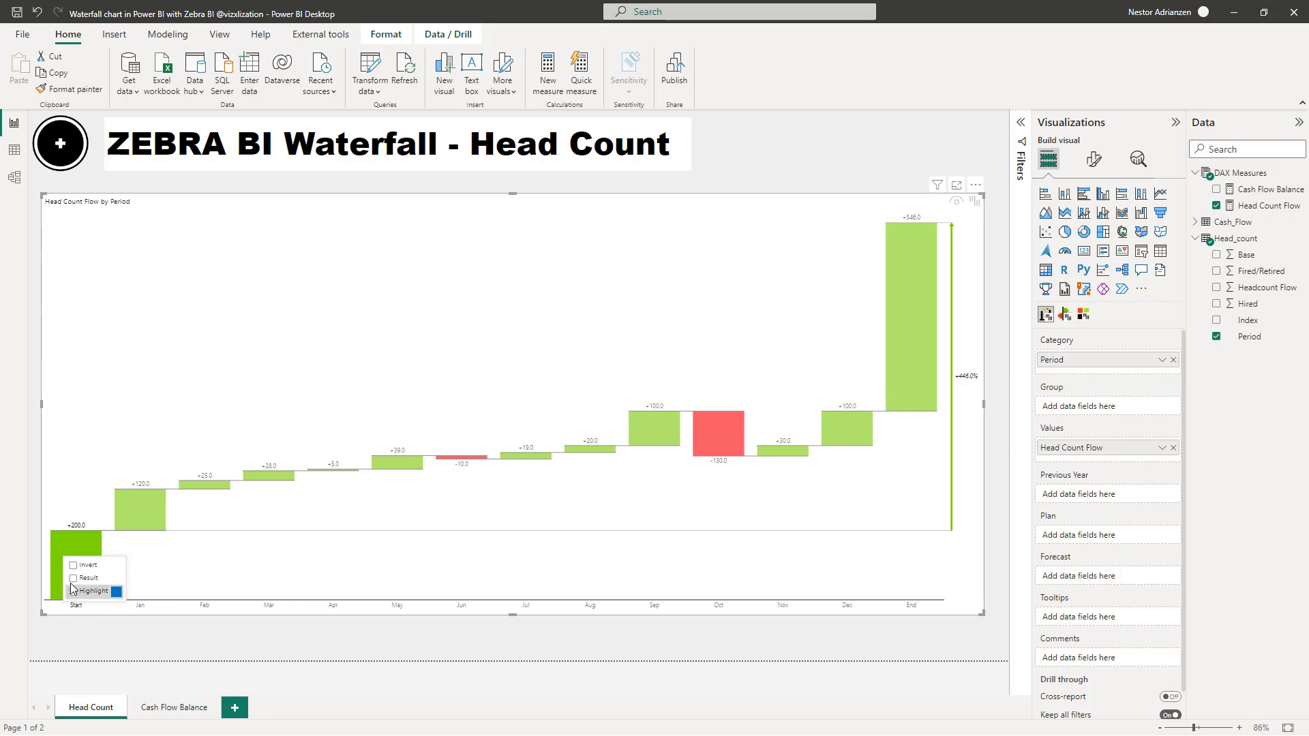
click(73, 579)
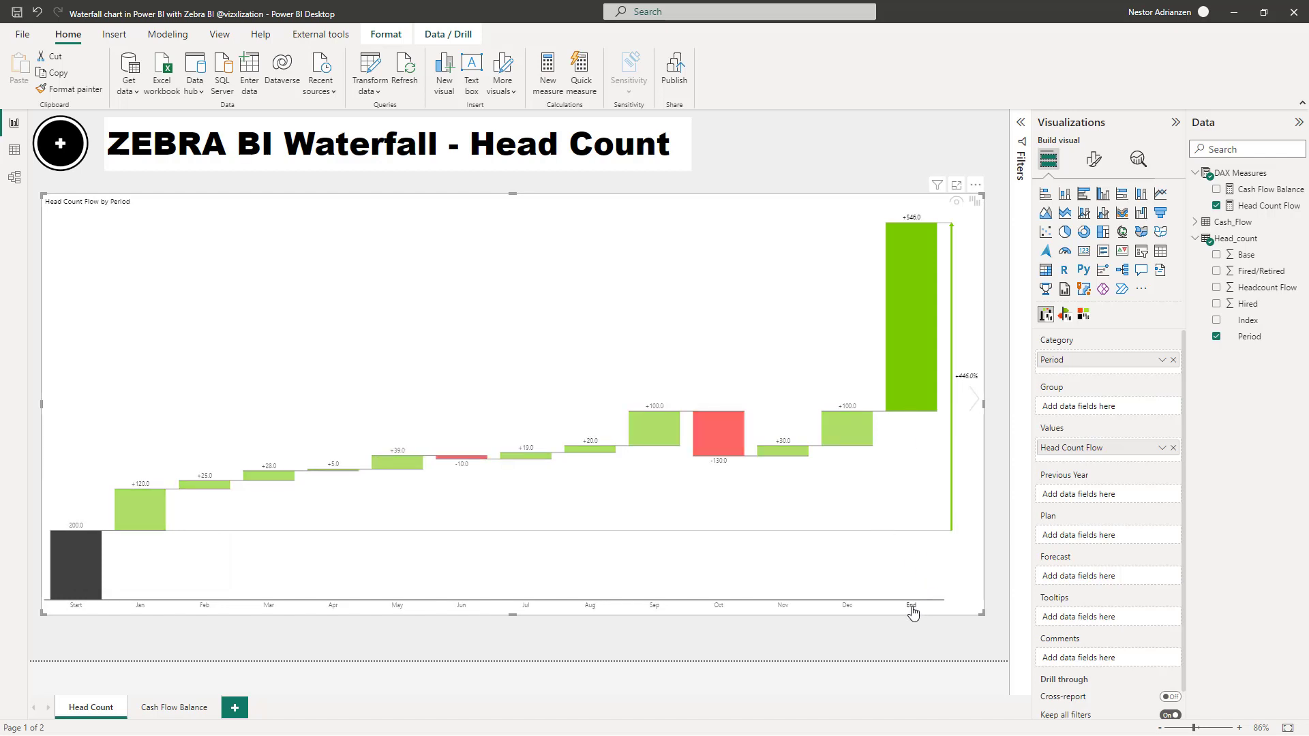
mouse_move(912, 613)
click(907, 578)
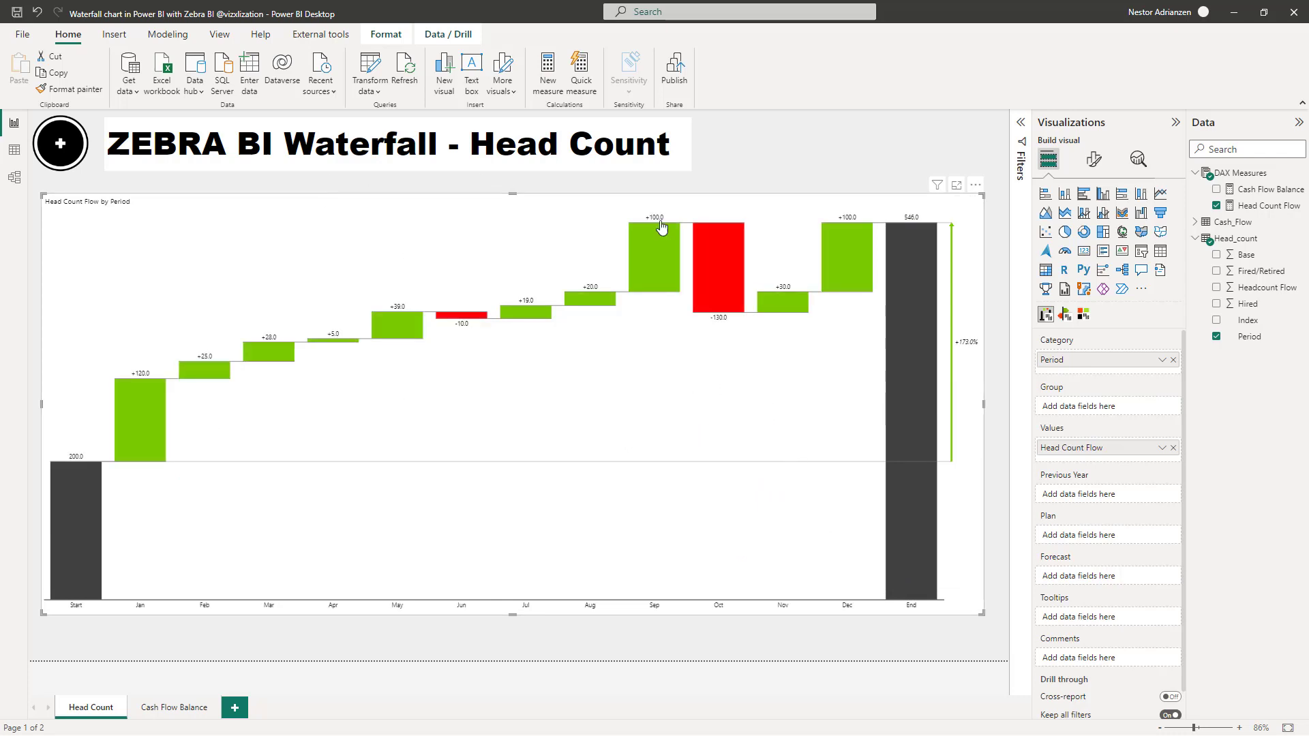
click(1094, 162)
click(1072, 285)
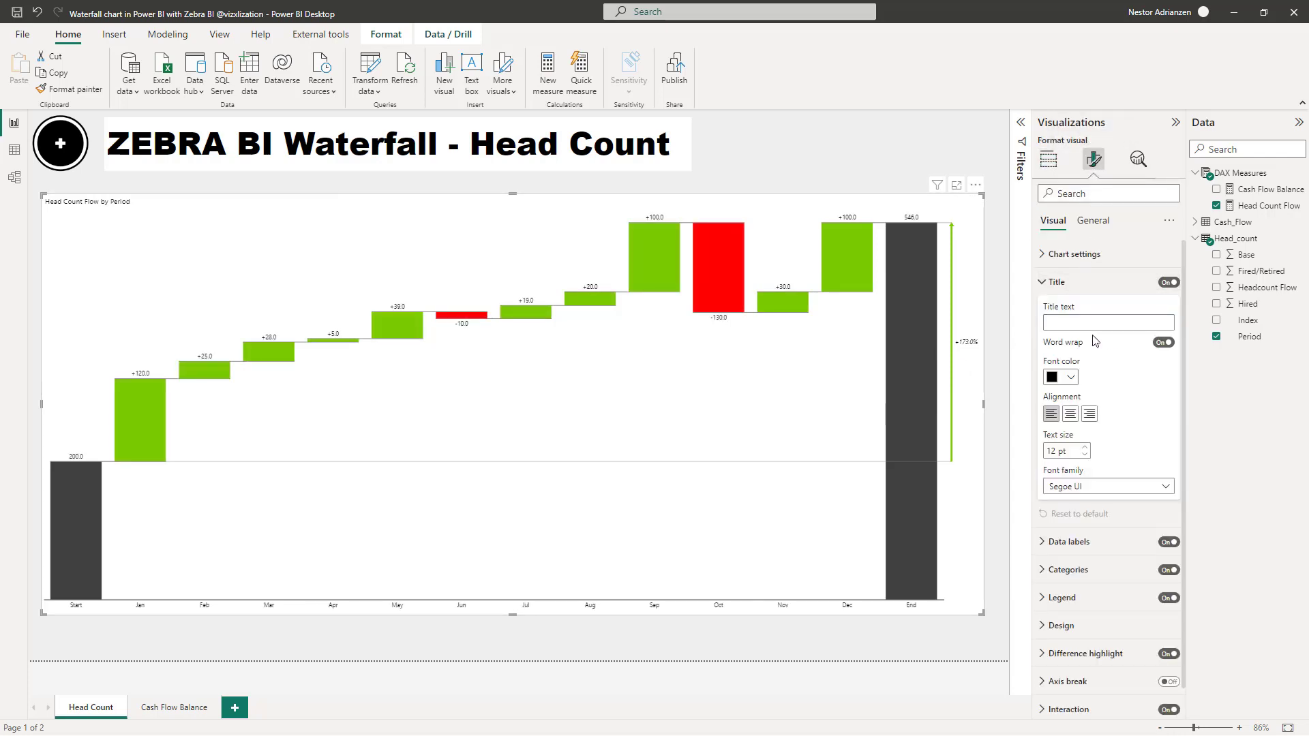
click(1080, 321)
text(Head Count @vi)
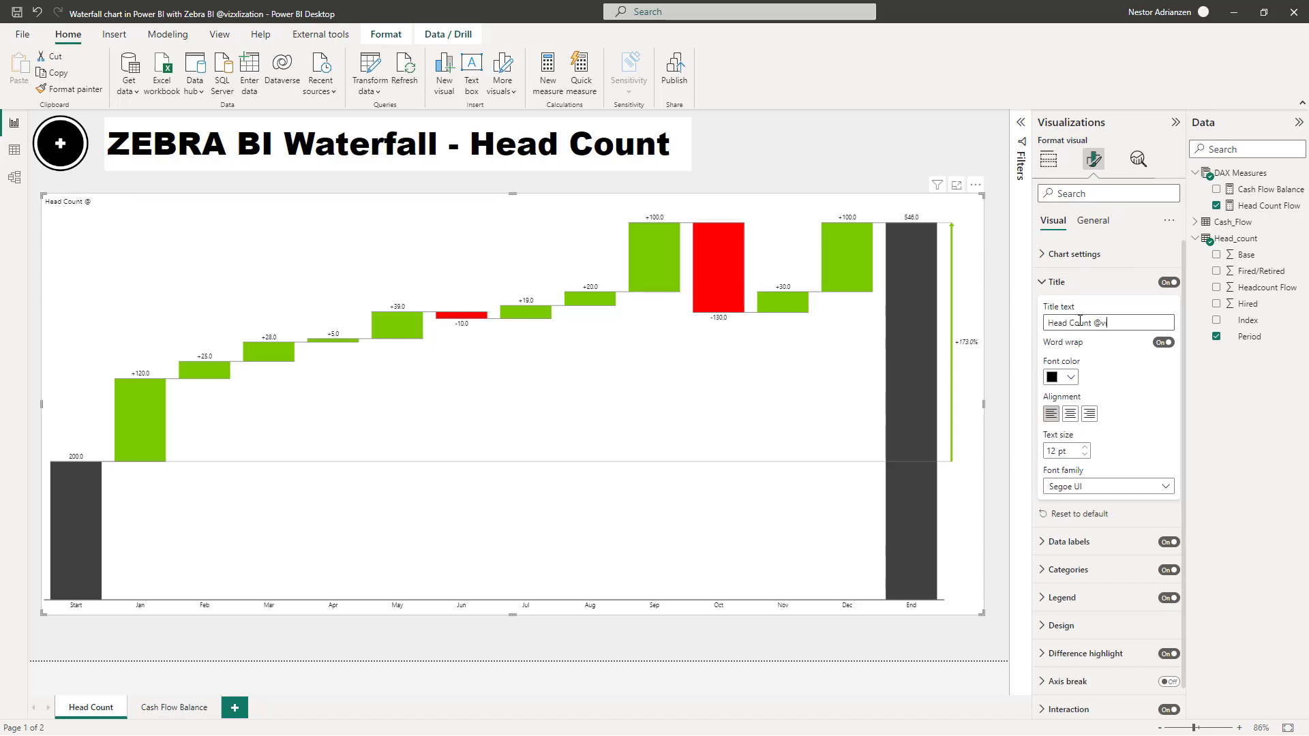
text(zxlization)
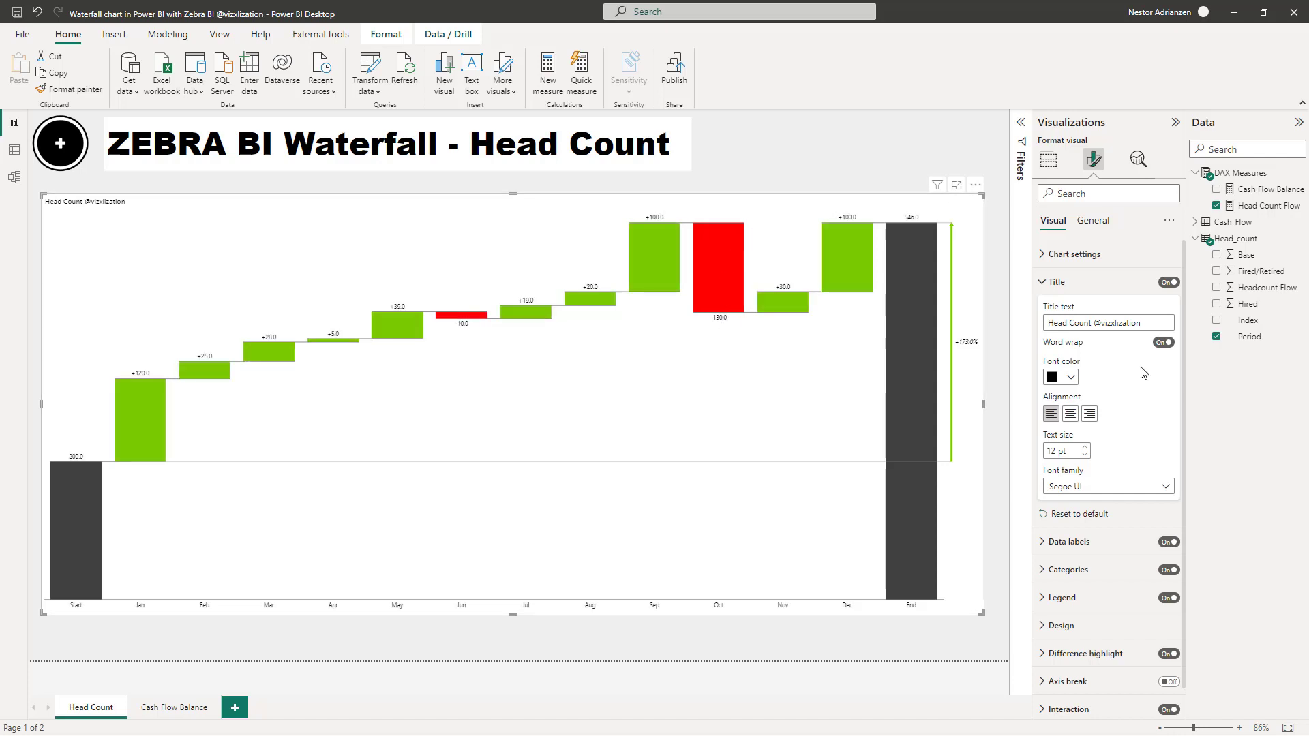
- Center the chart title and set its text size to 15 pt
click(1071, 413)
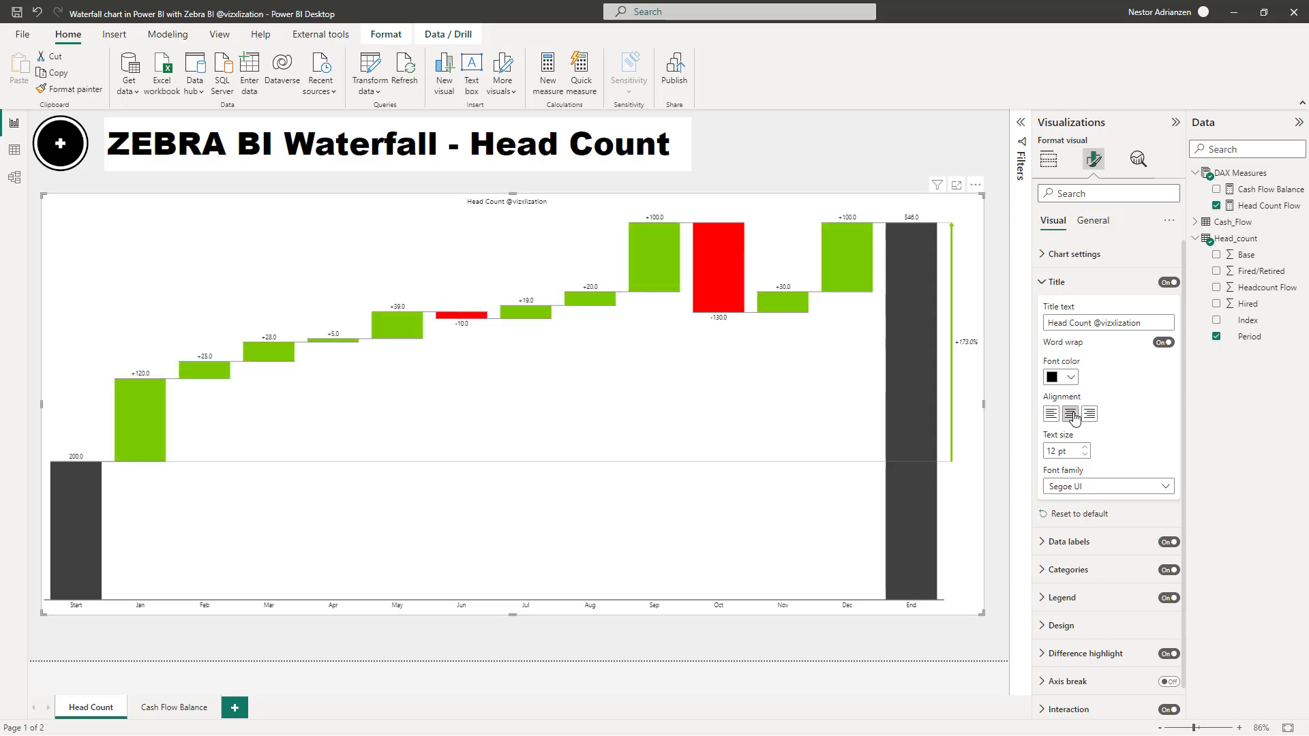
click(1084, 449)
click(1084, 450)
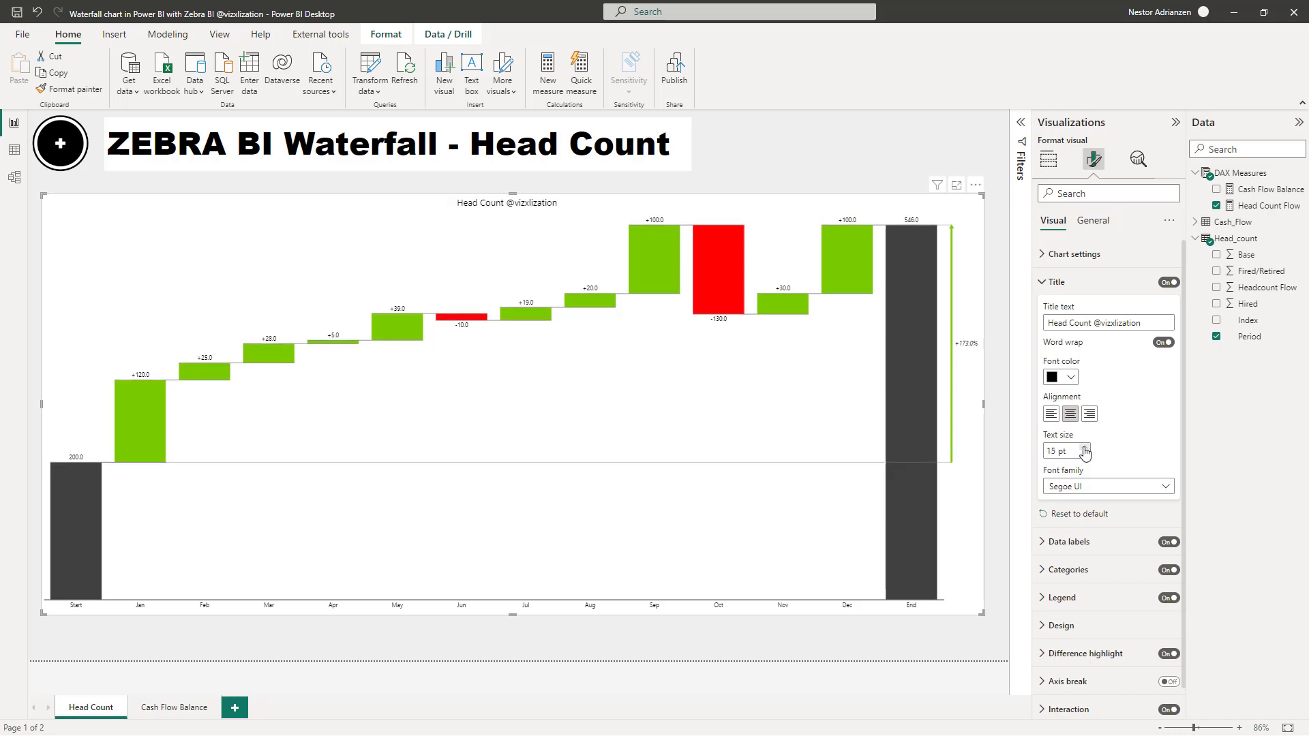
click(784, 142)
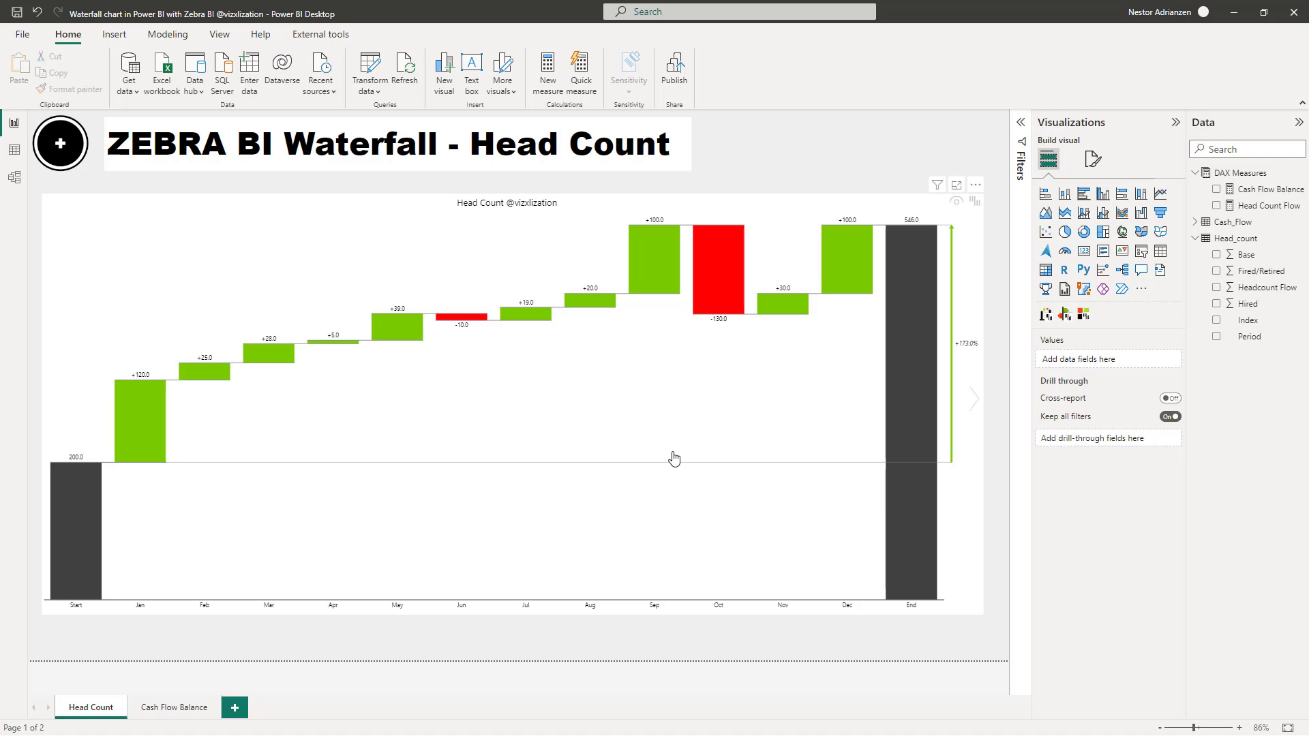
- Apply the Forecast scenario pattern to the Start and End columns of the waterfall
click(75, 600)
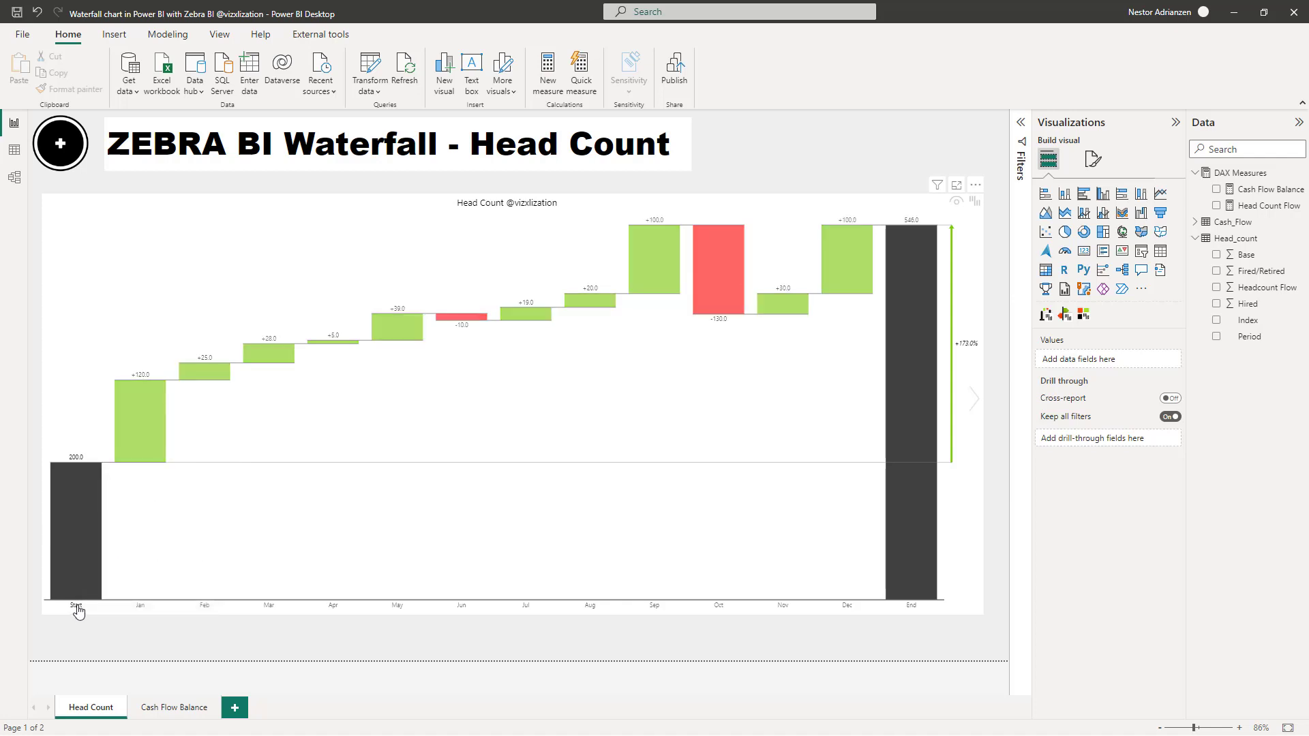
click(77, 607)
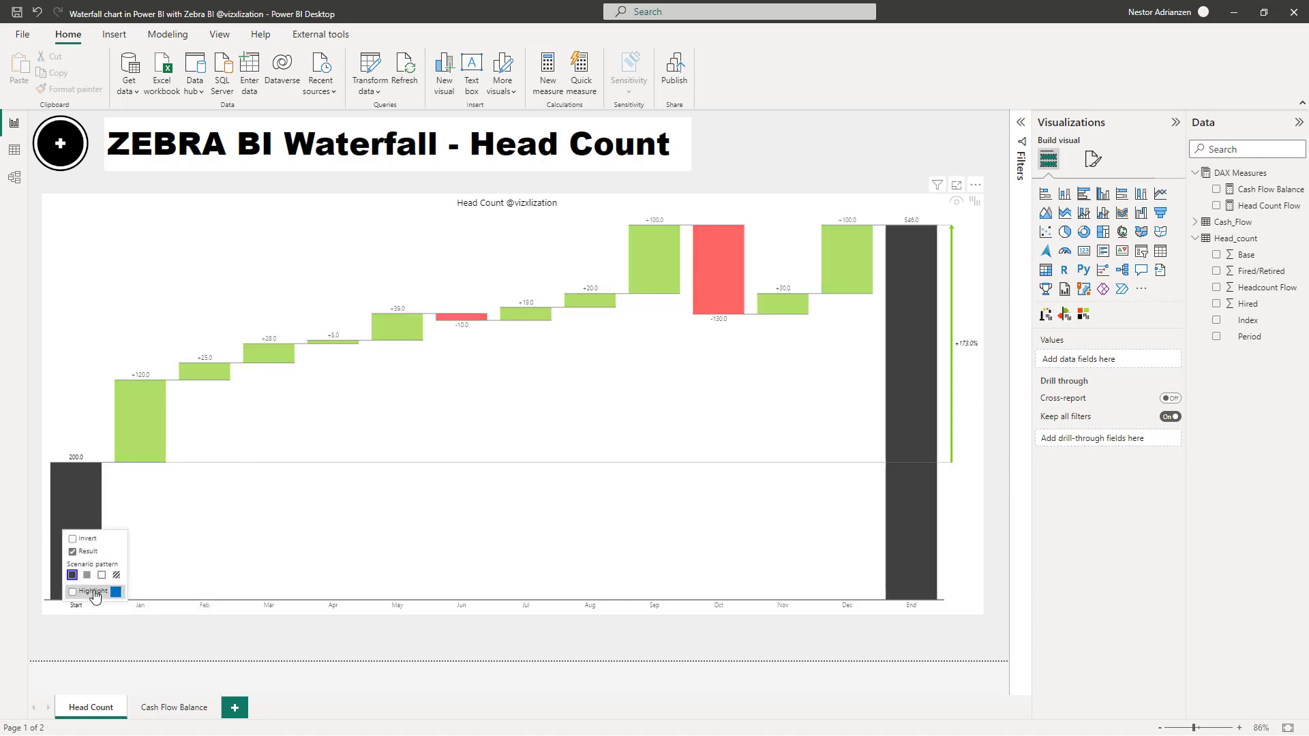
click(118, 580)
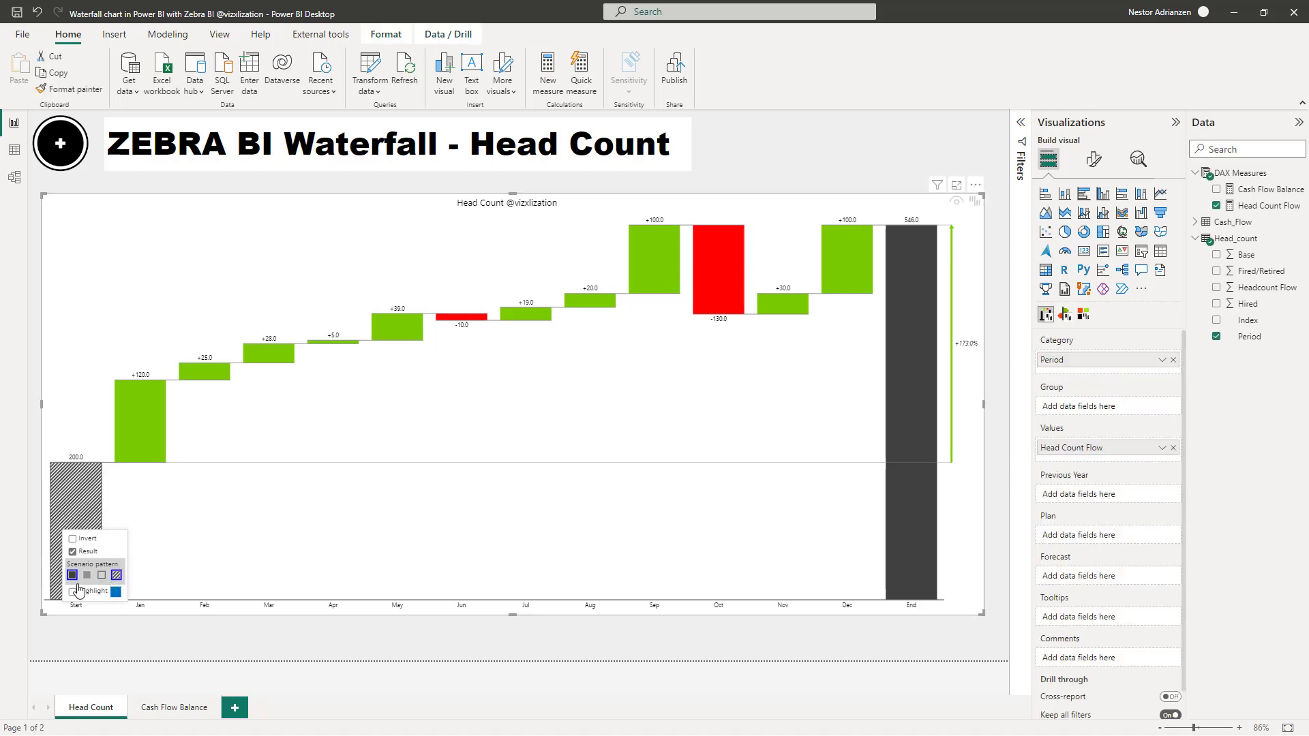
click(88, 582)
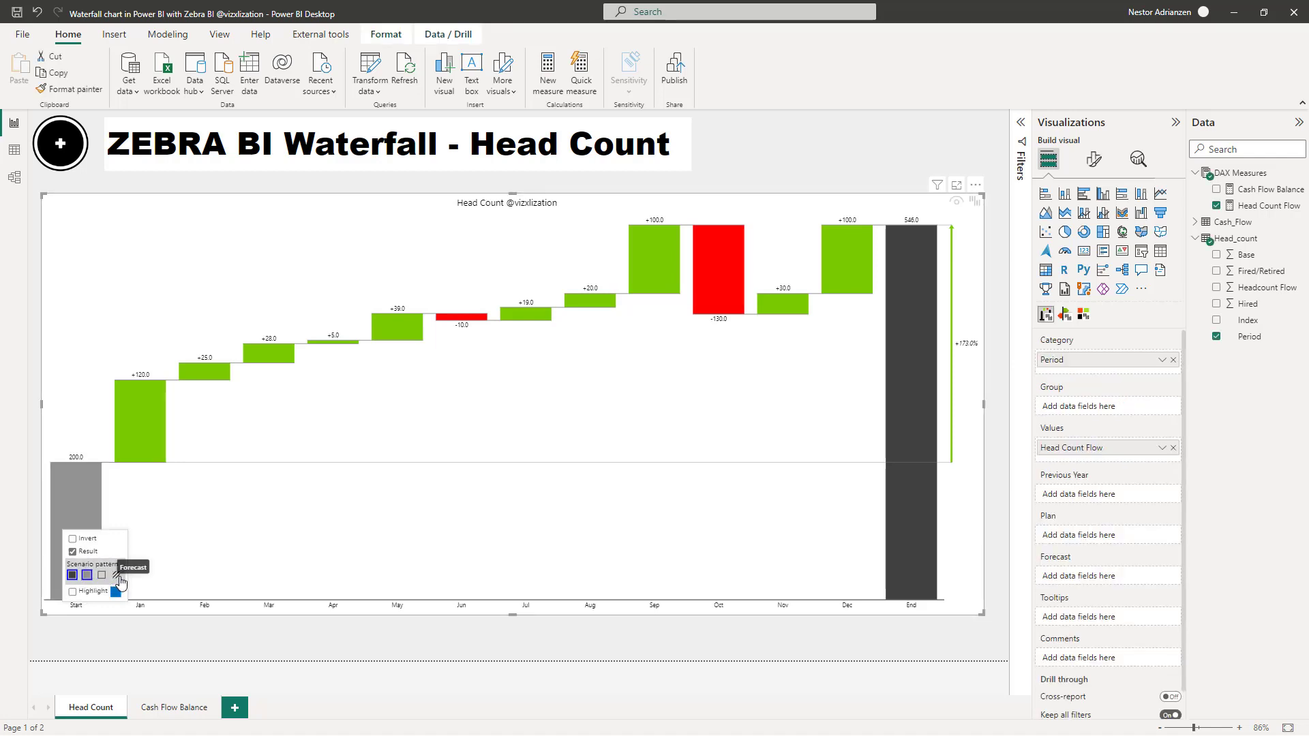
click(79, 609)
click(118, 580)
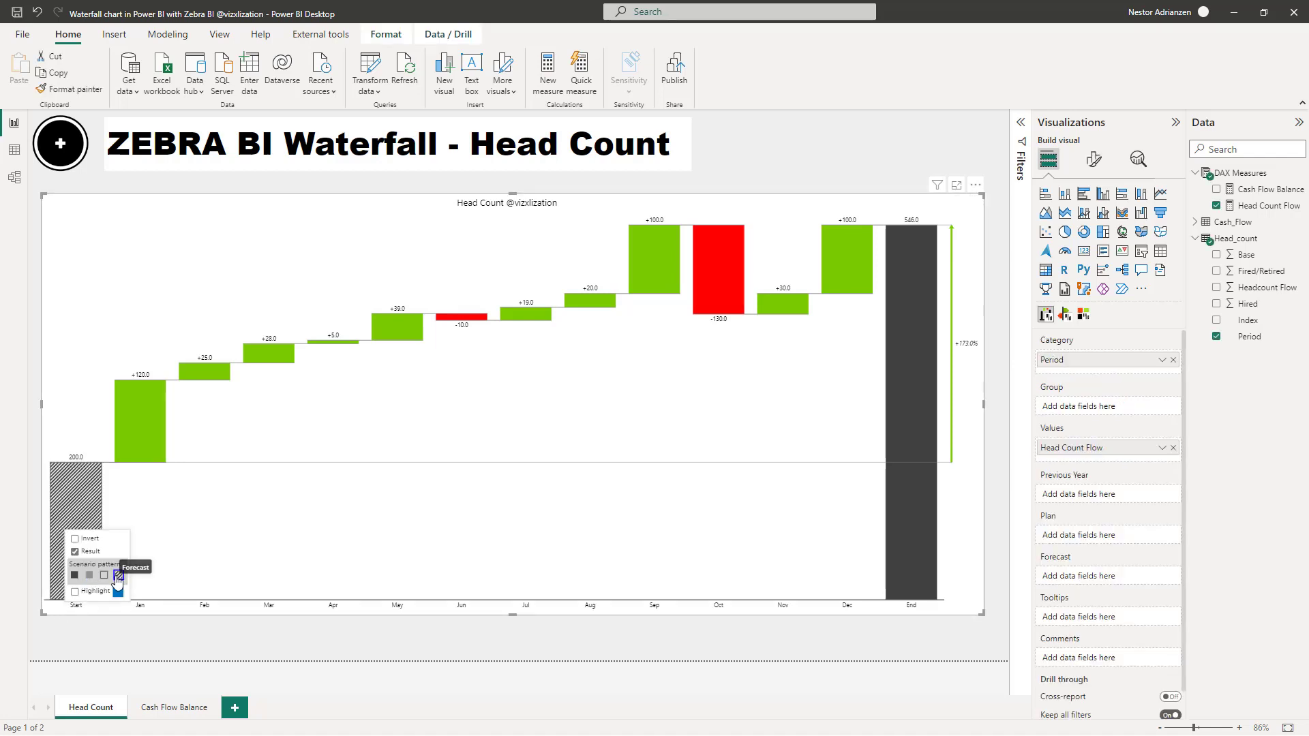
click(912, 609)
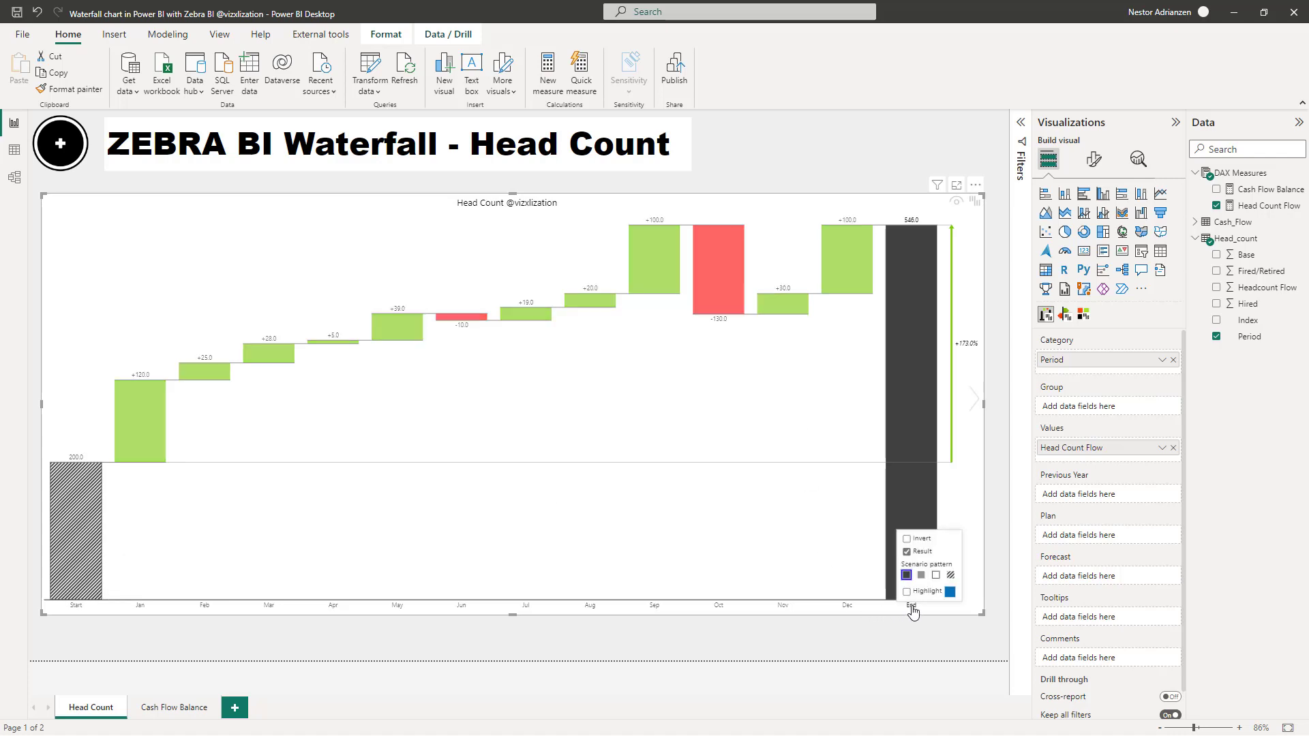
click(952, 580)
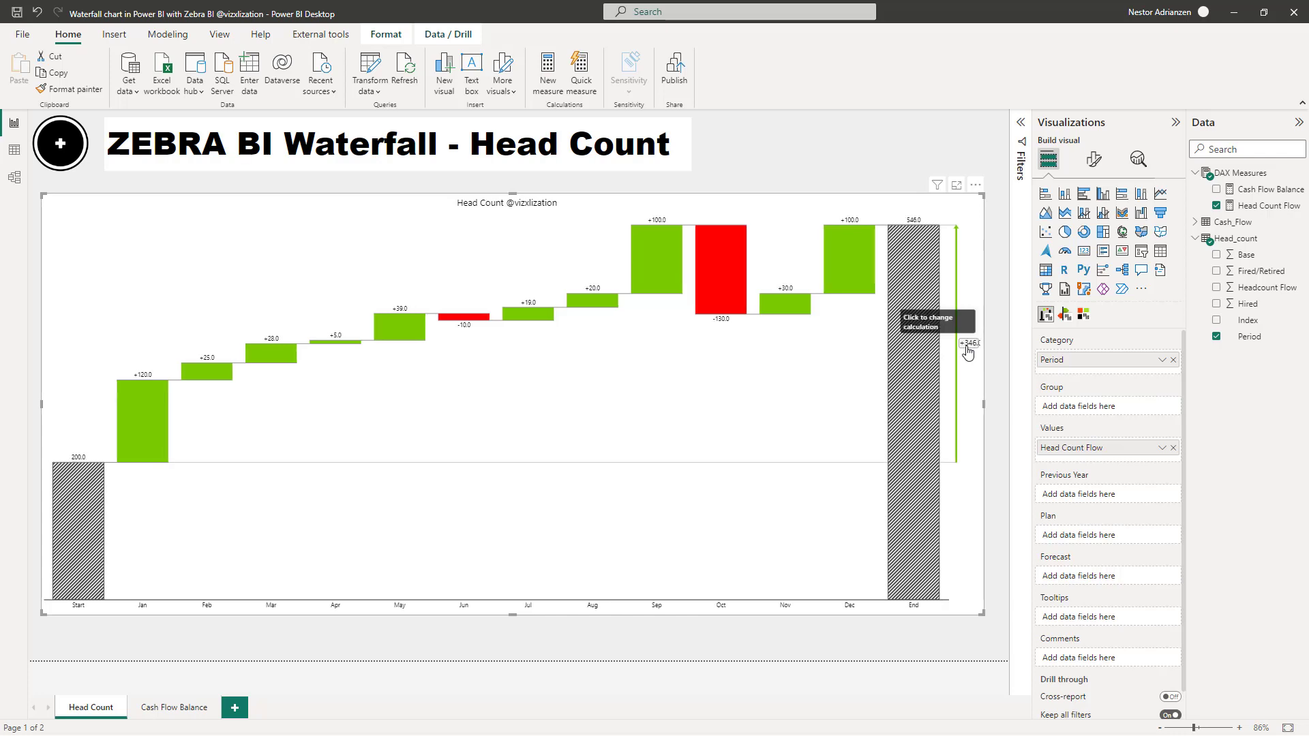
- Change the difference highlight's calculation so its label shows both the absolute and the percentage difference
click(968, 349)
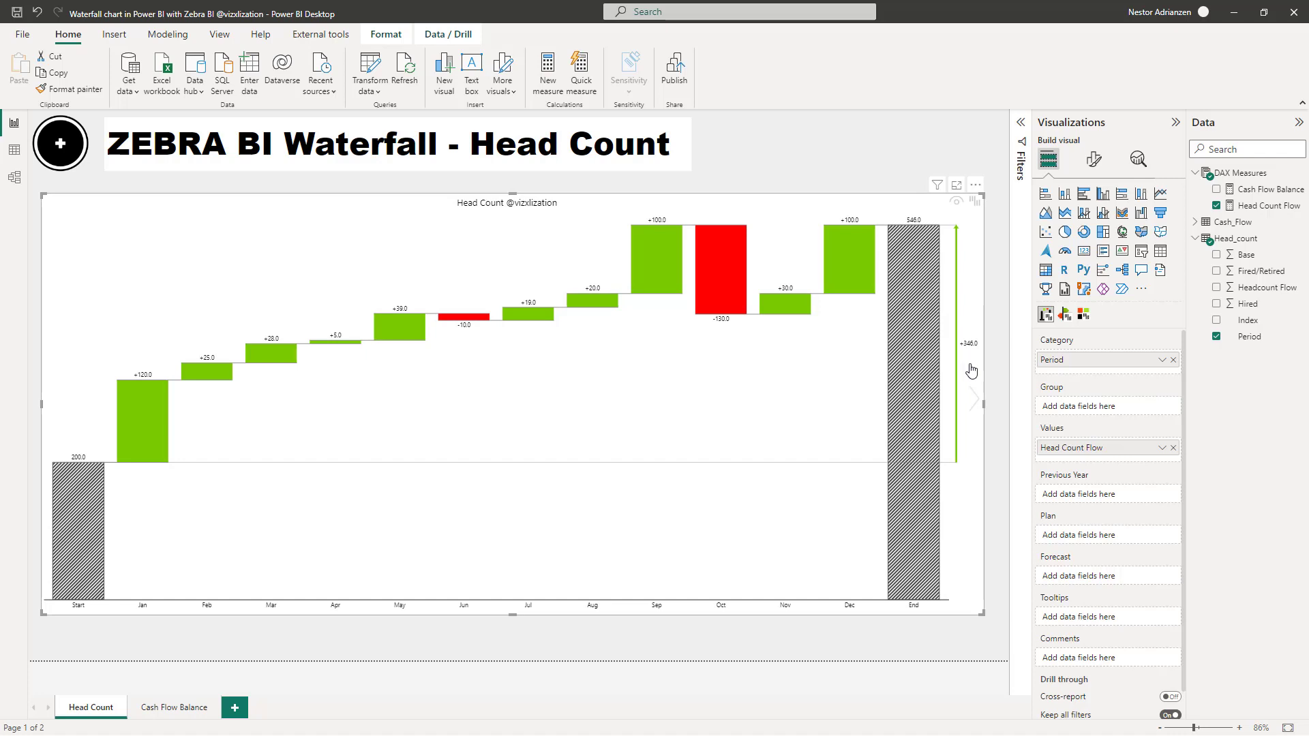
click(969, 346)
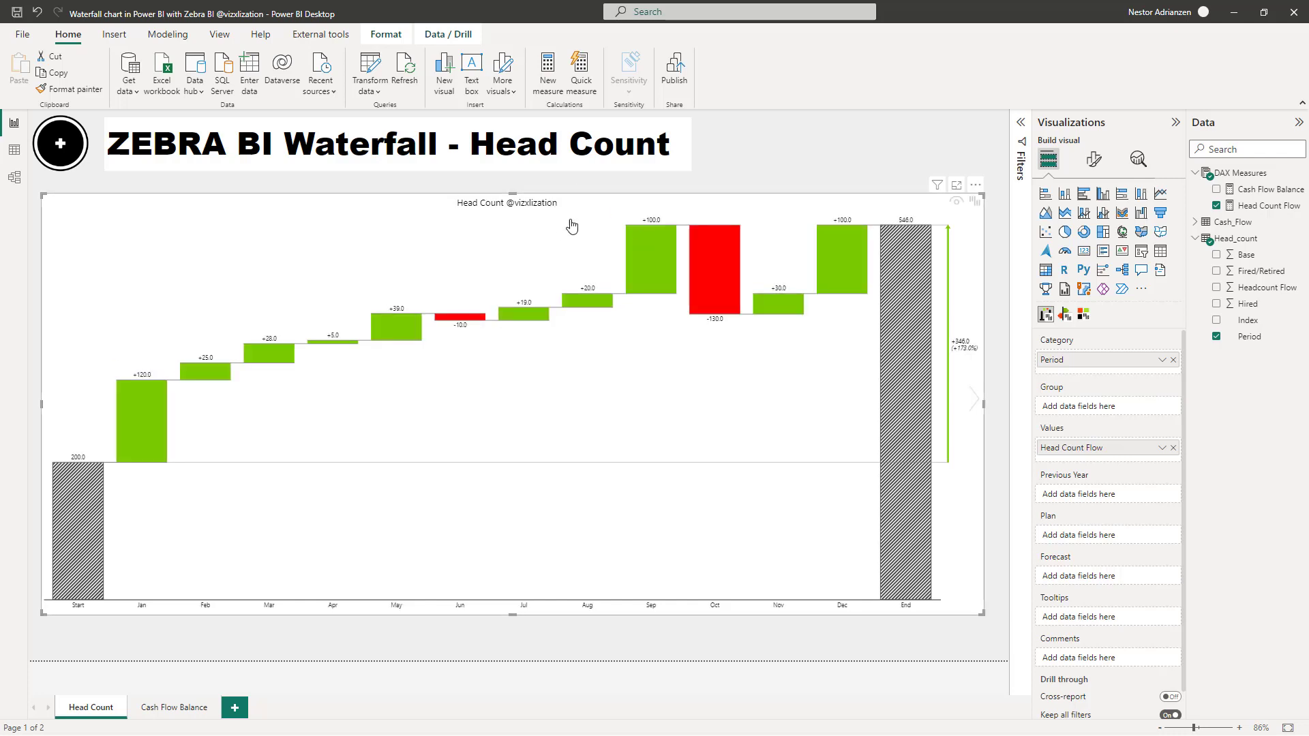
- Set the decimal places of the Head Count waterfall's data labels to 0
mouse_move(268, 352)
click(1095, 160)
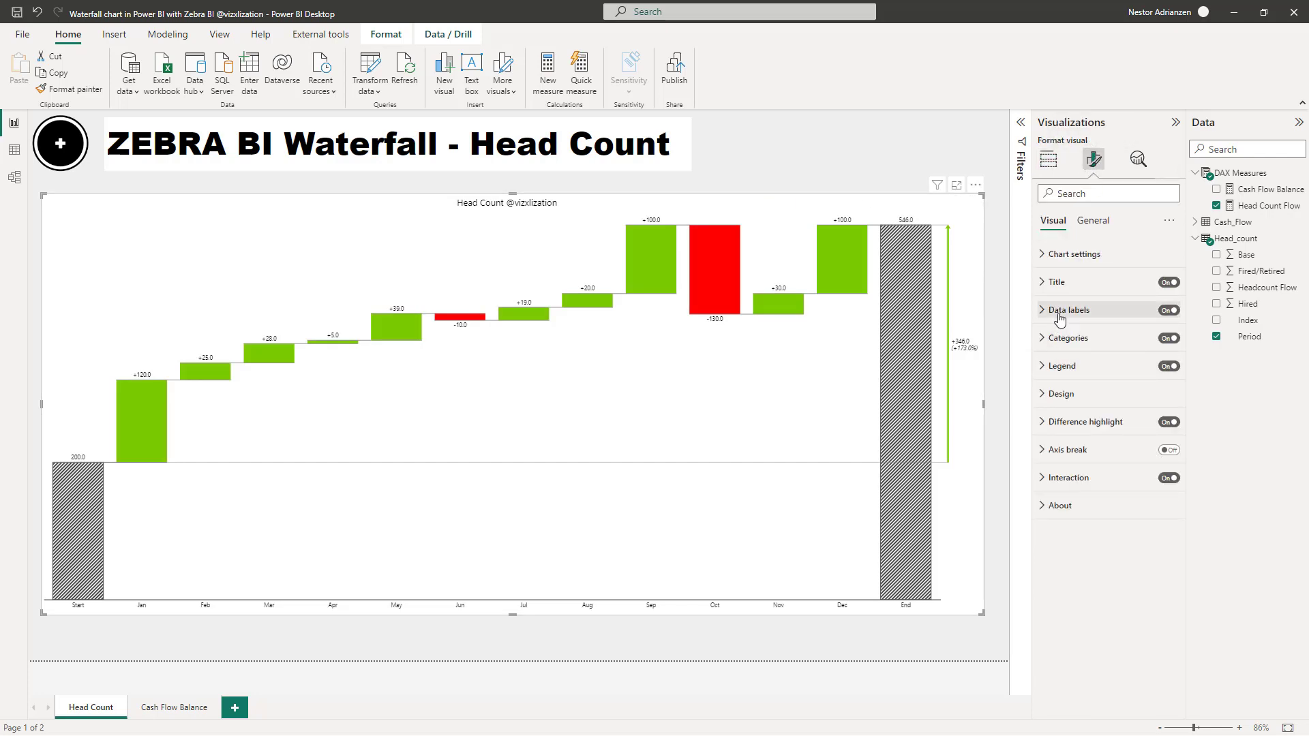
click(1060, 312)
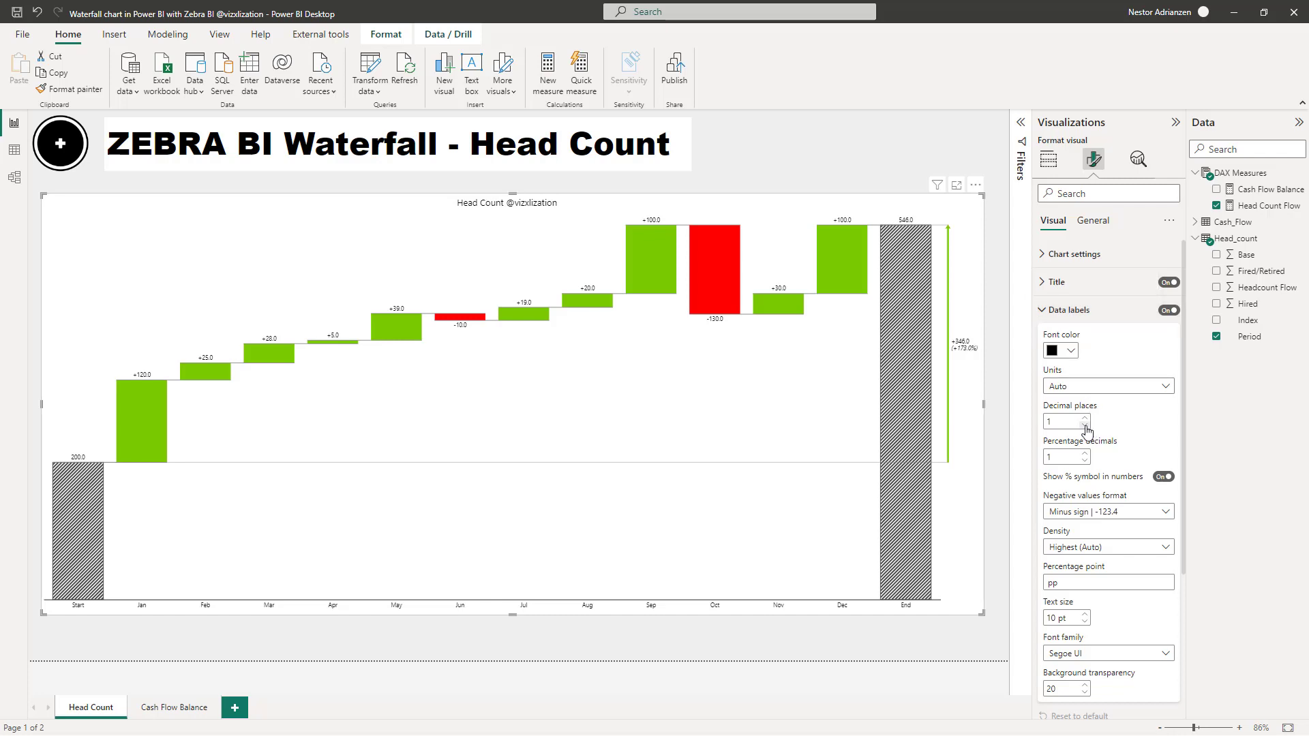
click(1085, 426)
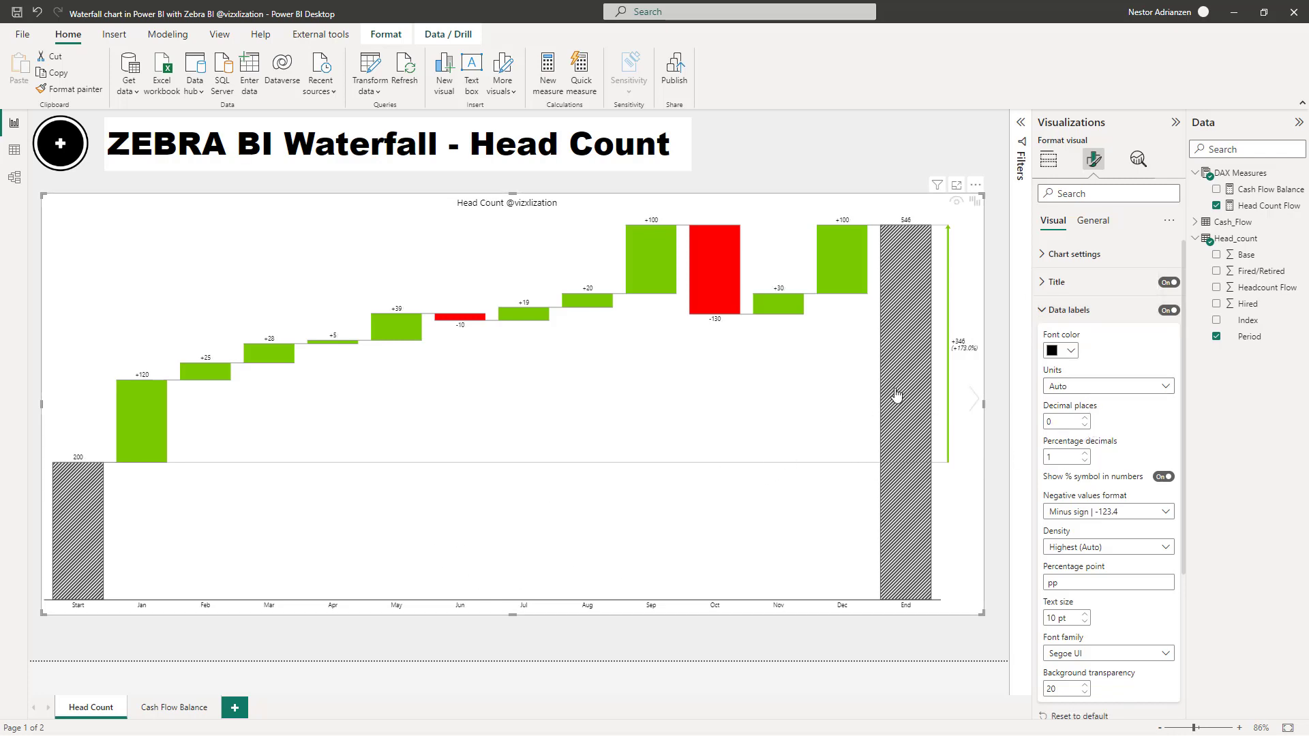
click(1053, 311)
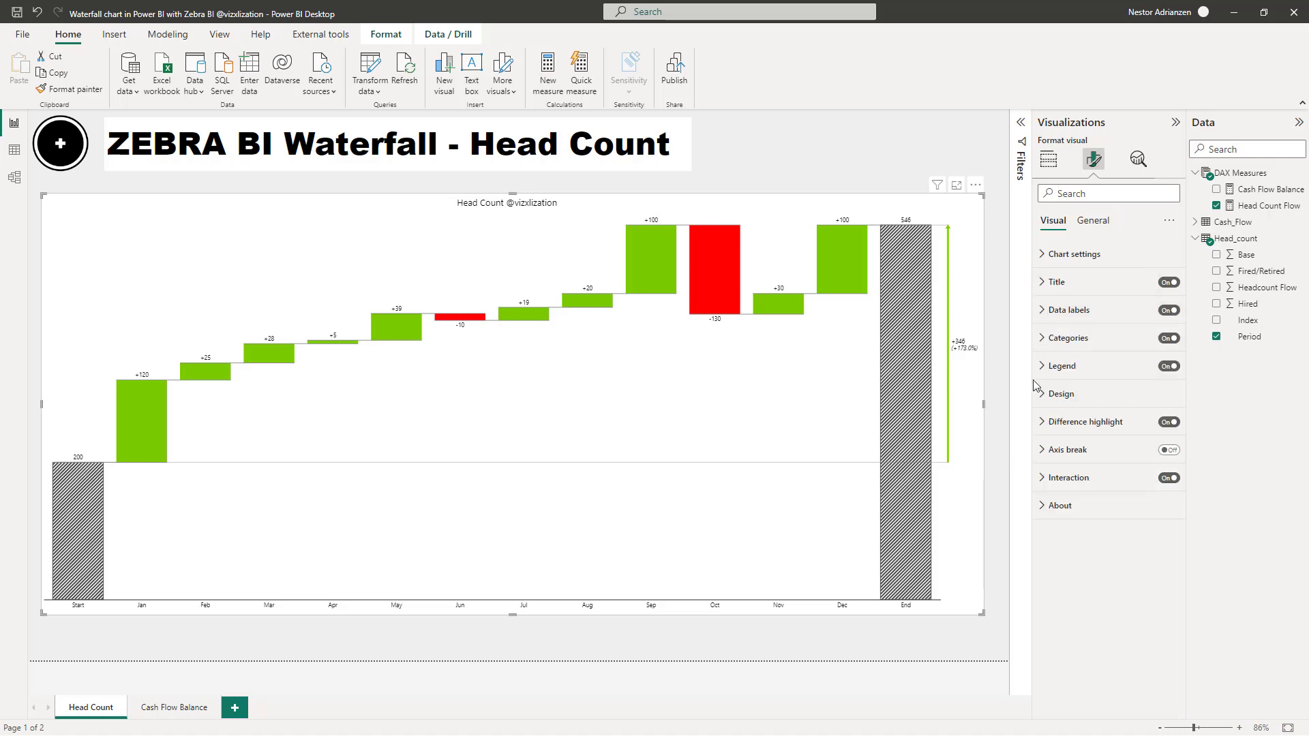
- Try a line width of 5 for the difference highlight and return it to 2
click(1063, 422)
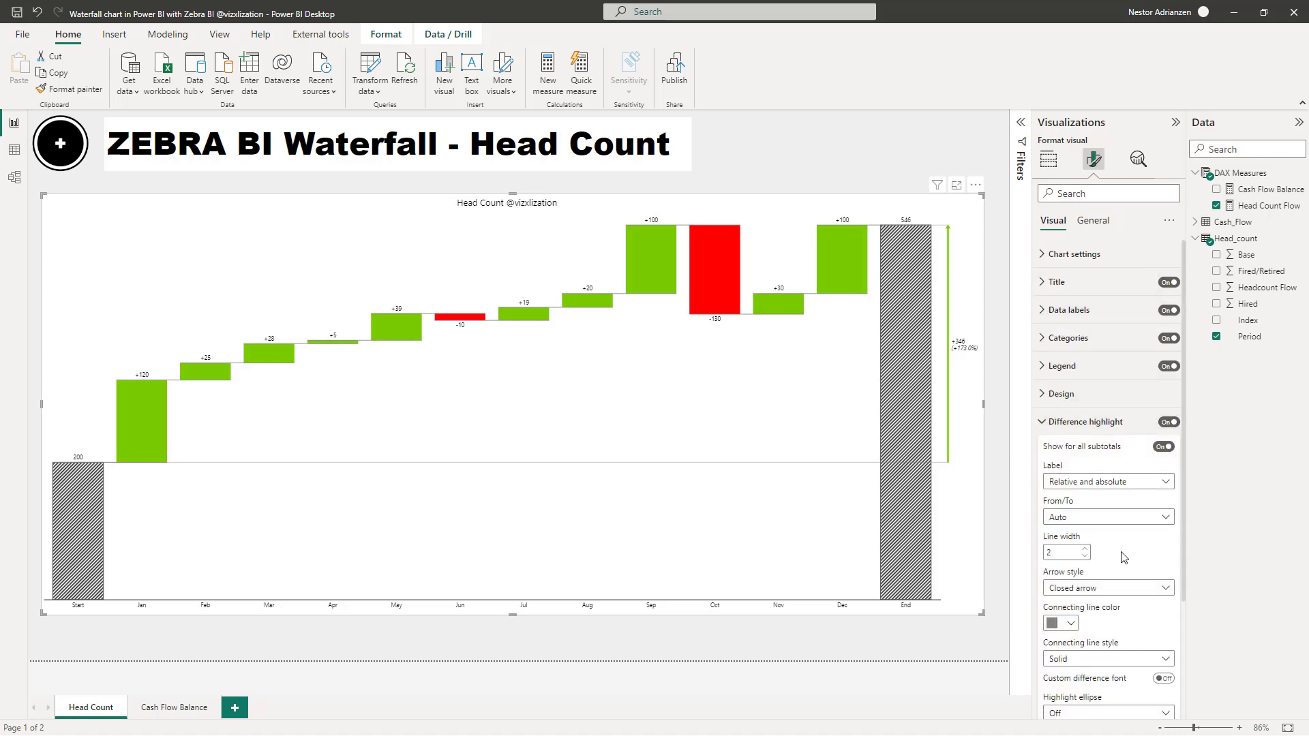
scroll(1123, 558, down, 2)
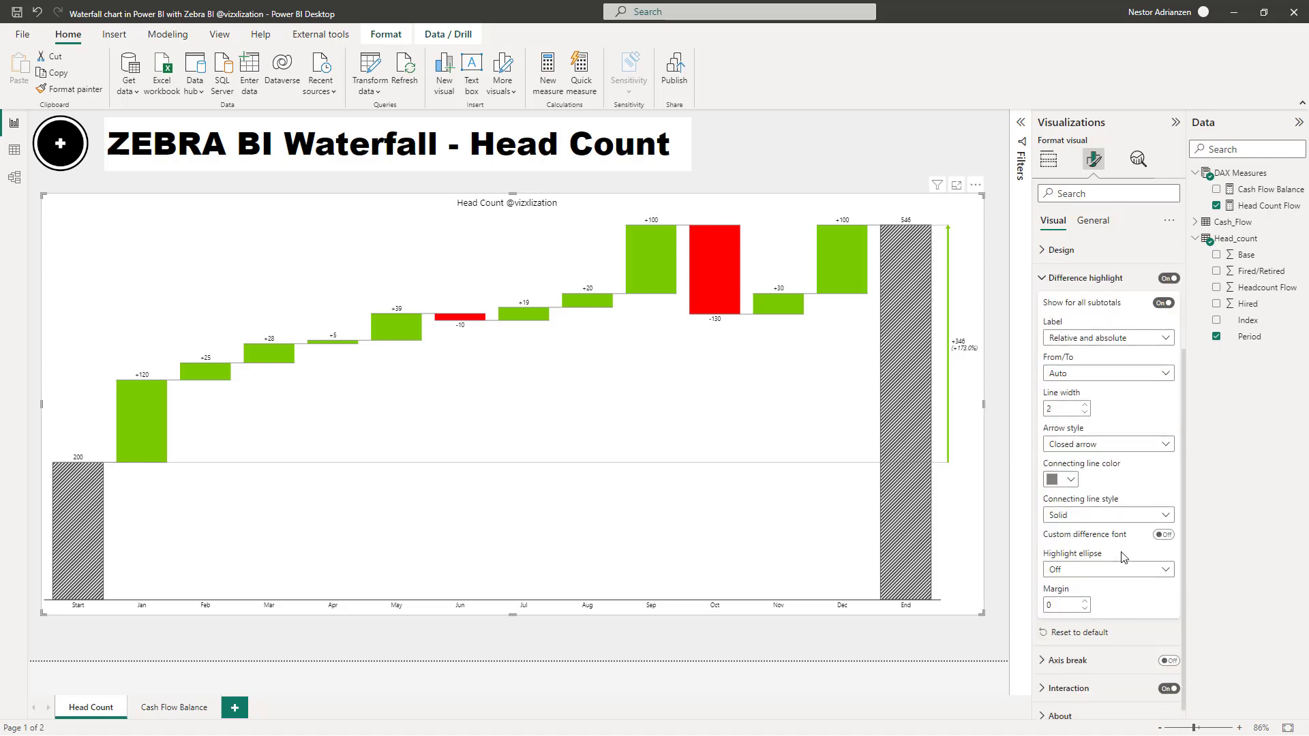
click(1085, 405)
click(1085, 405)
click(1085, 405)
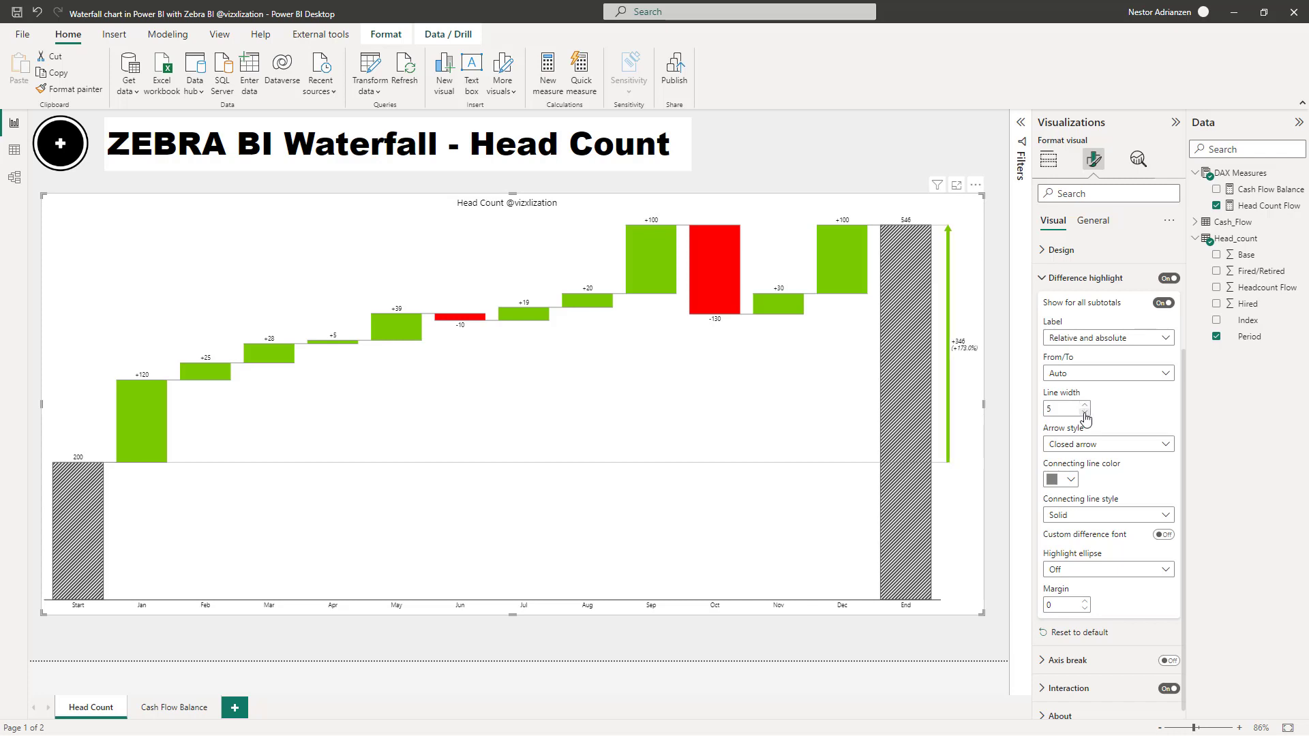
click(1085, 412)
click(1085, 412)
click(1085, 412)
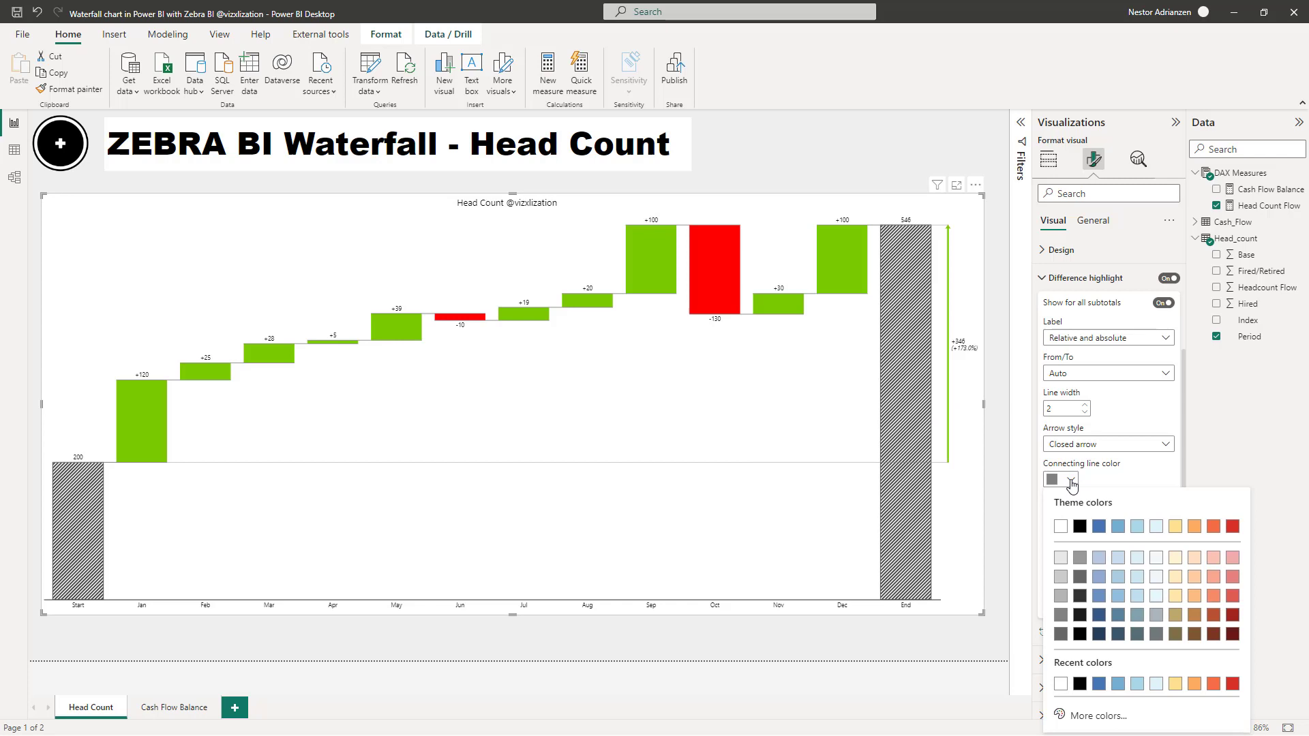
- Set the difference highlight's connecting line to the blue theme color and the Dashed style
click(1079, 526)
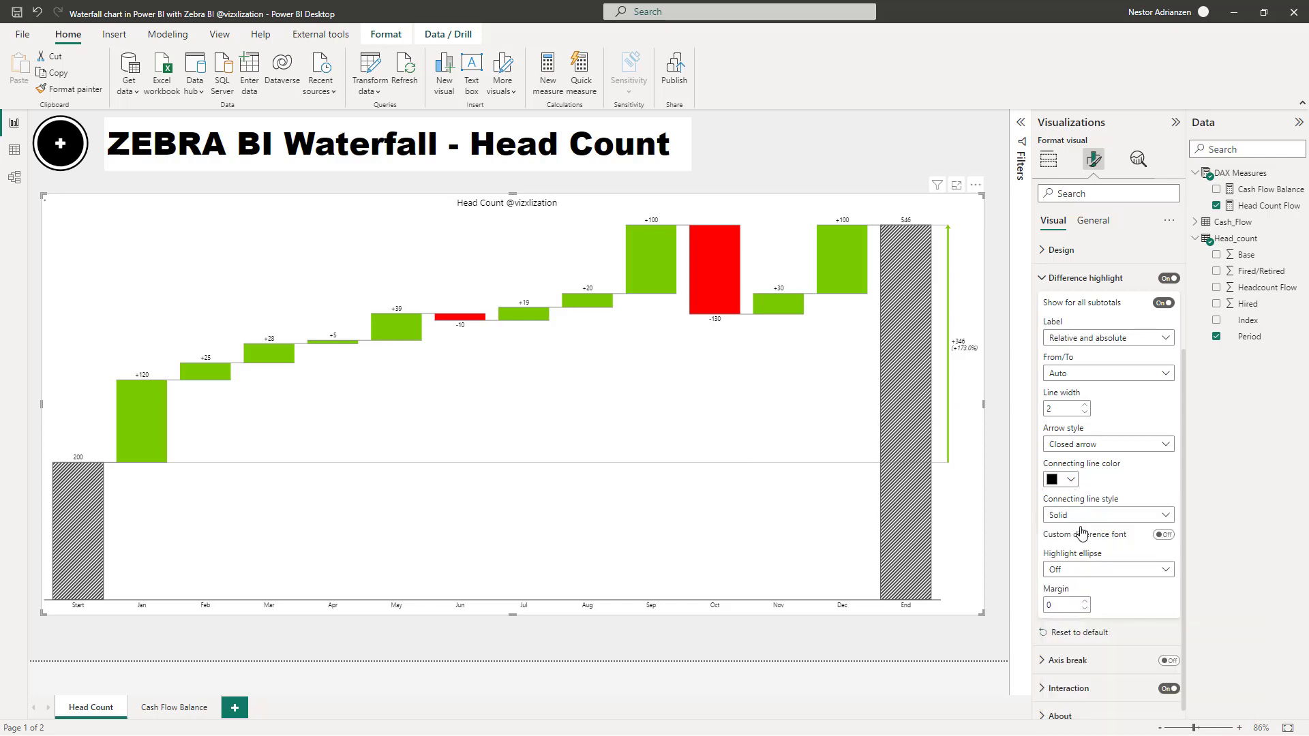
click(1067, 481)
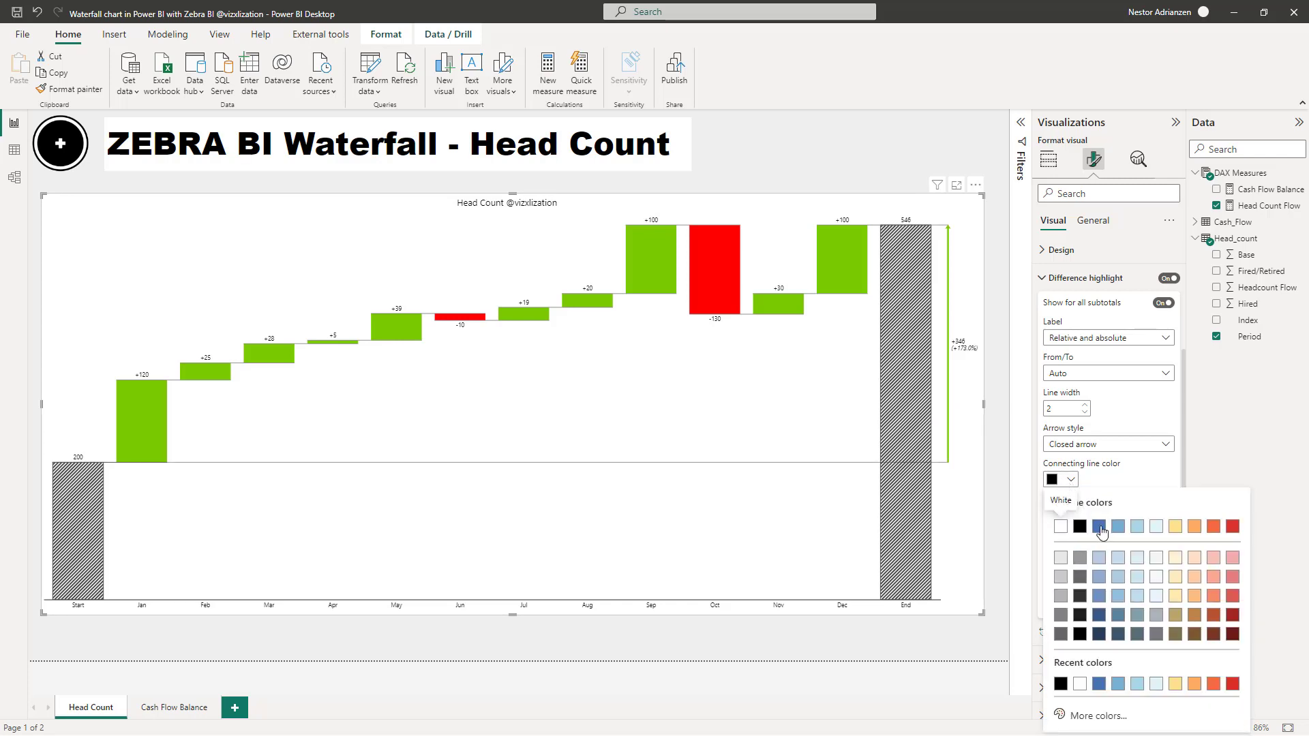
click(1099, 526)
click(1091, 516)
click(1077, 556)
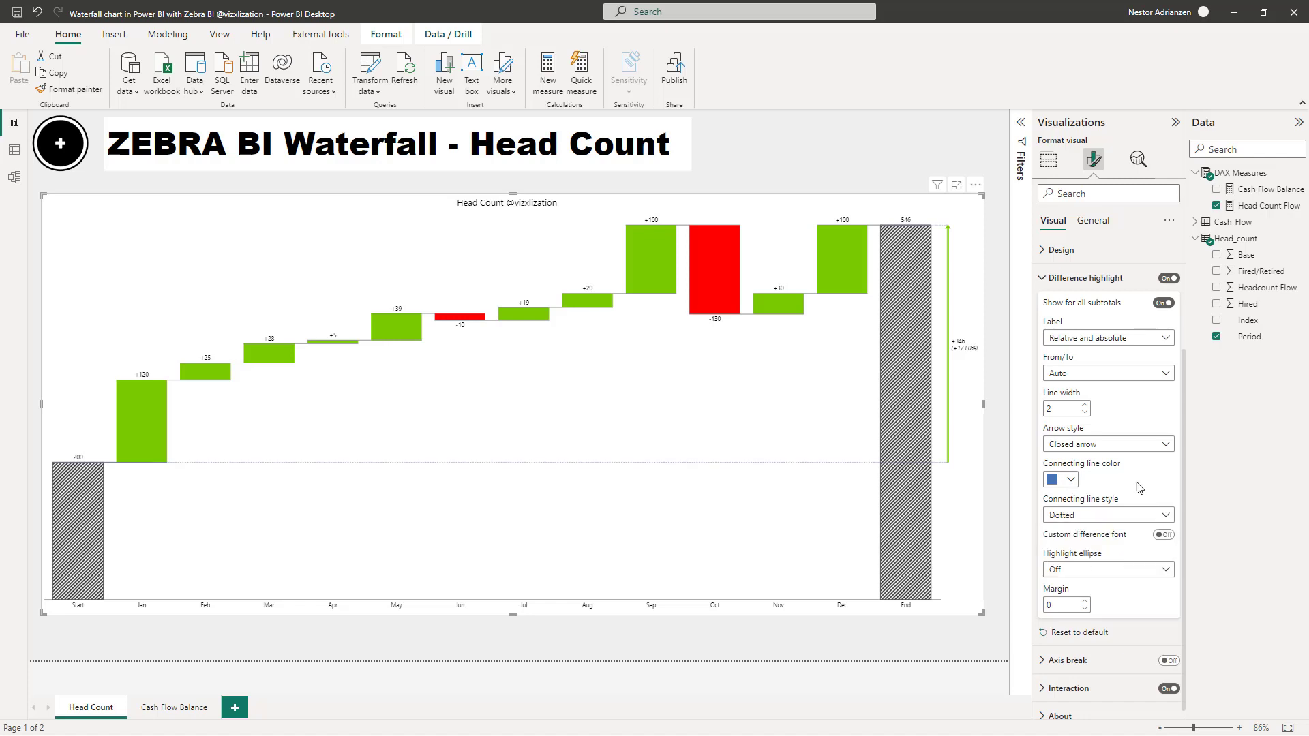
click(1125, 517)
click(1082, 571)
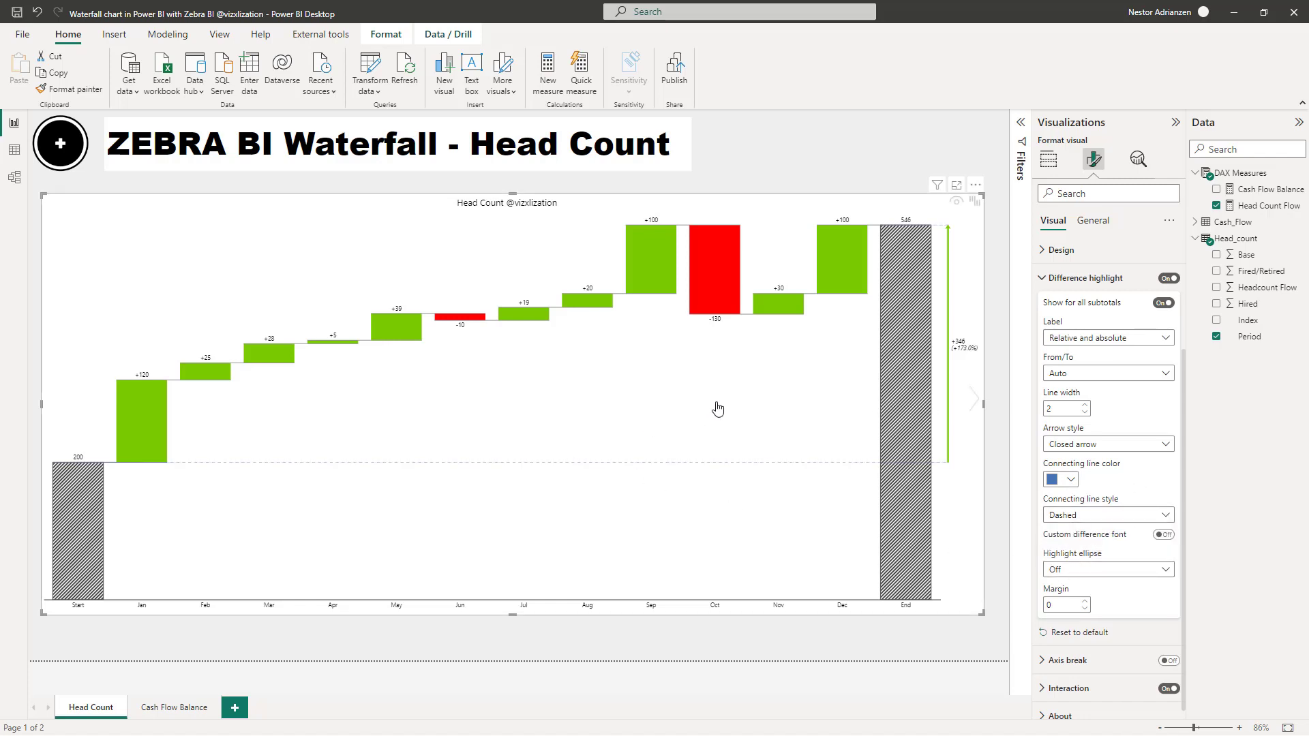
- Add a Zebra BI Charts visual to the Cash Flow Balance page and enlarge it to fill most of the page
mouse_move(727, 305)
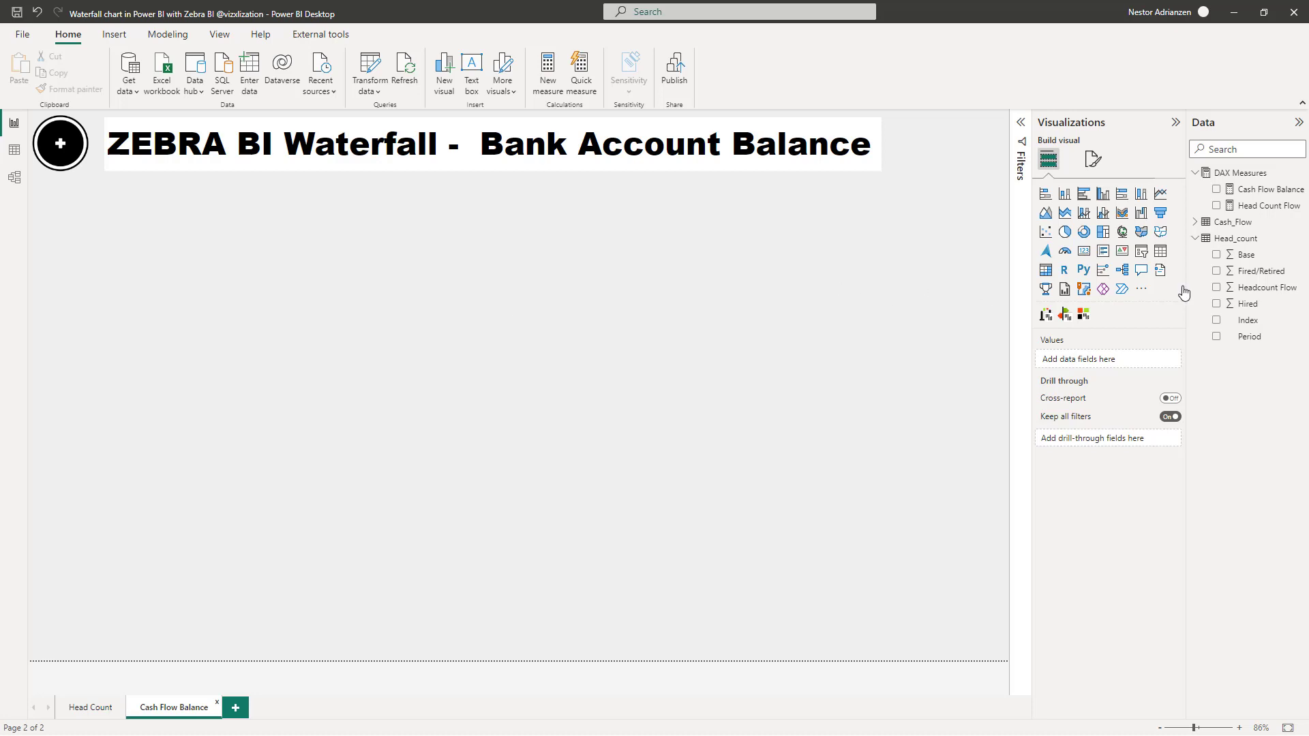
click(1046, 317)
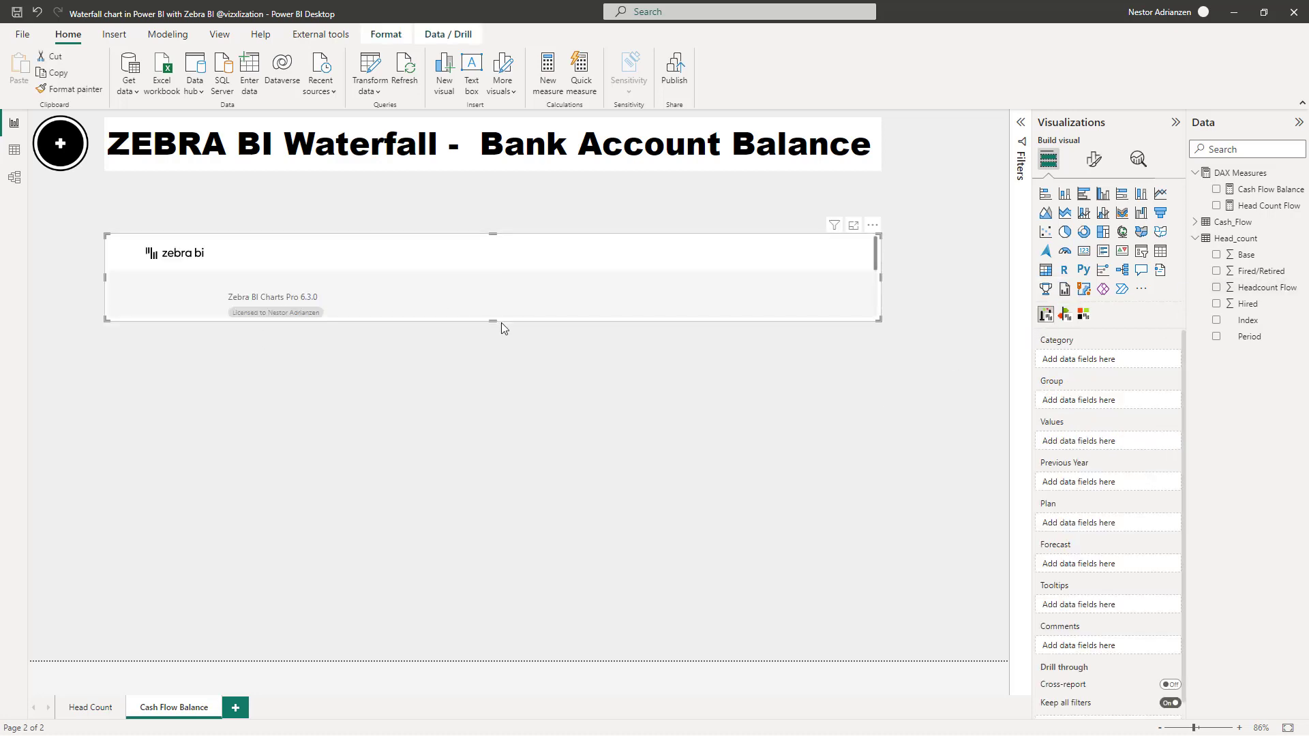
drag(493, 322, 480, 641)
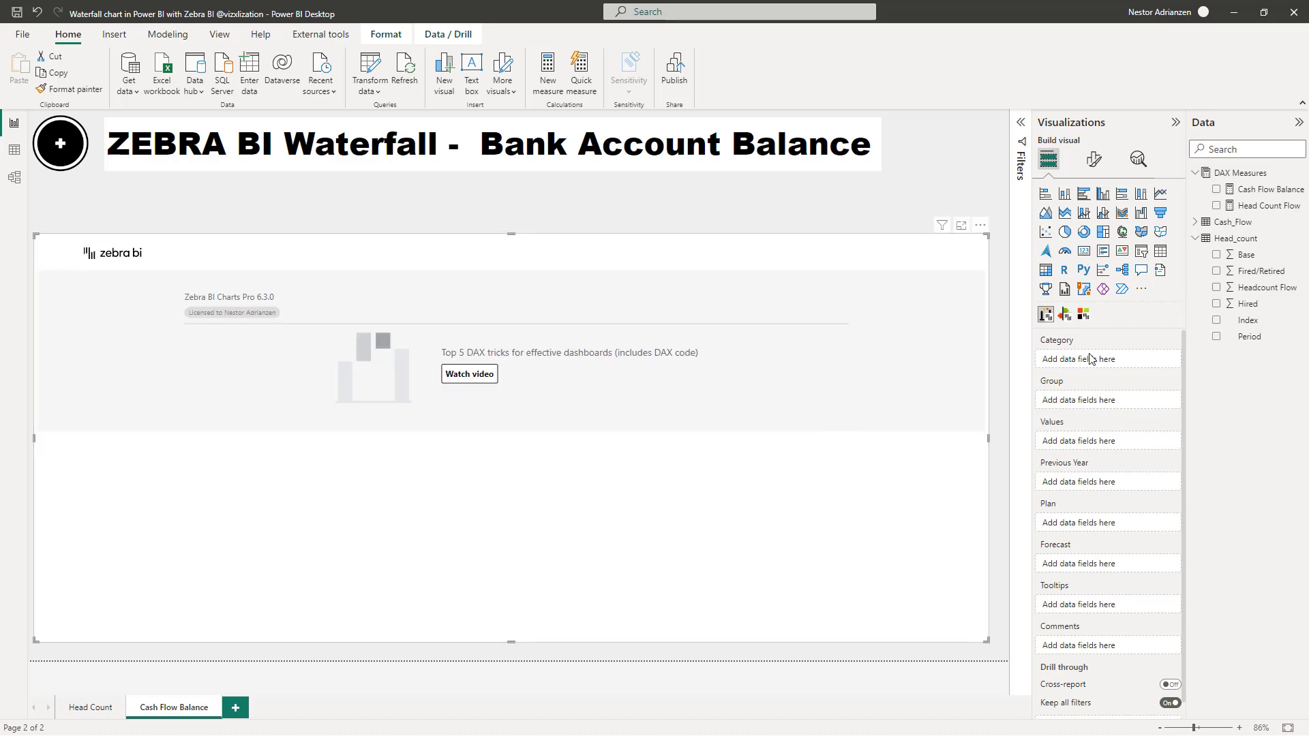
- Assign the Cash Flow Balance measure as the chart's values and Period from the Cash_Flow table as its category
click(1194, 239)
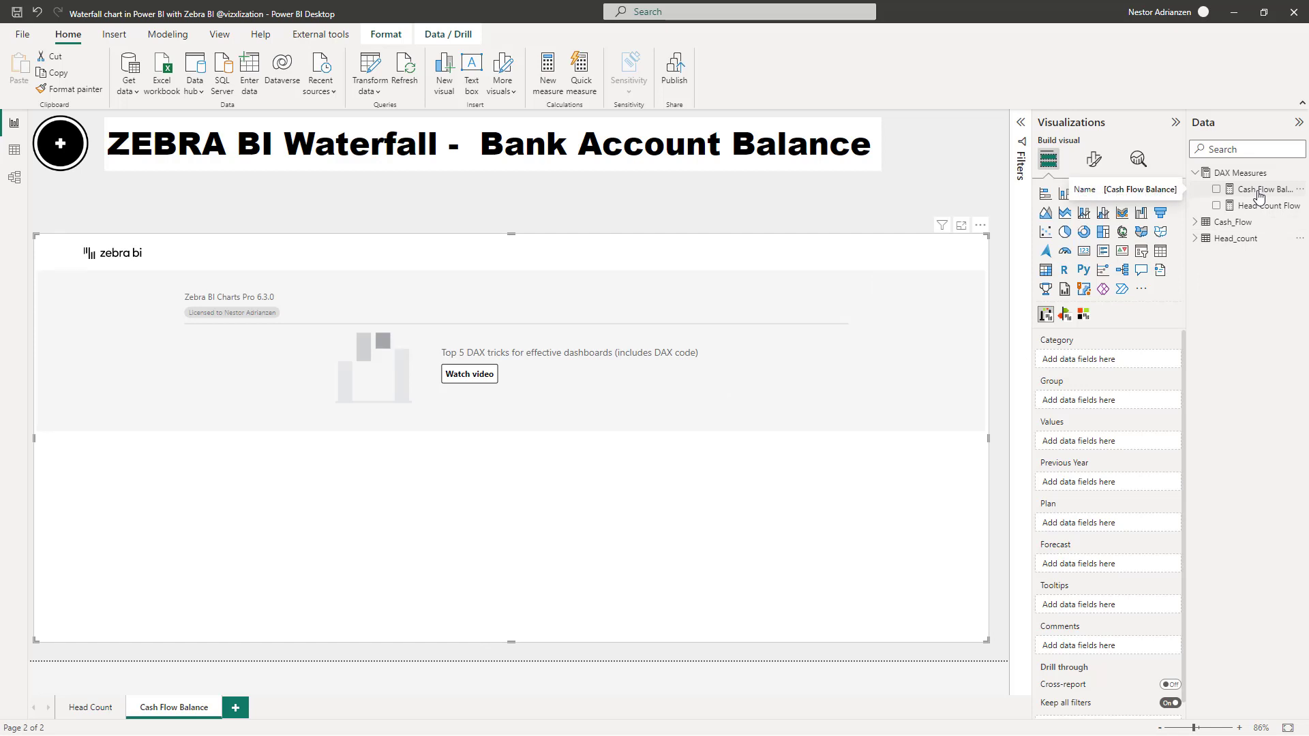
drag(1259, 196, 1100, 442)
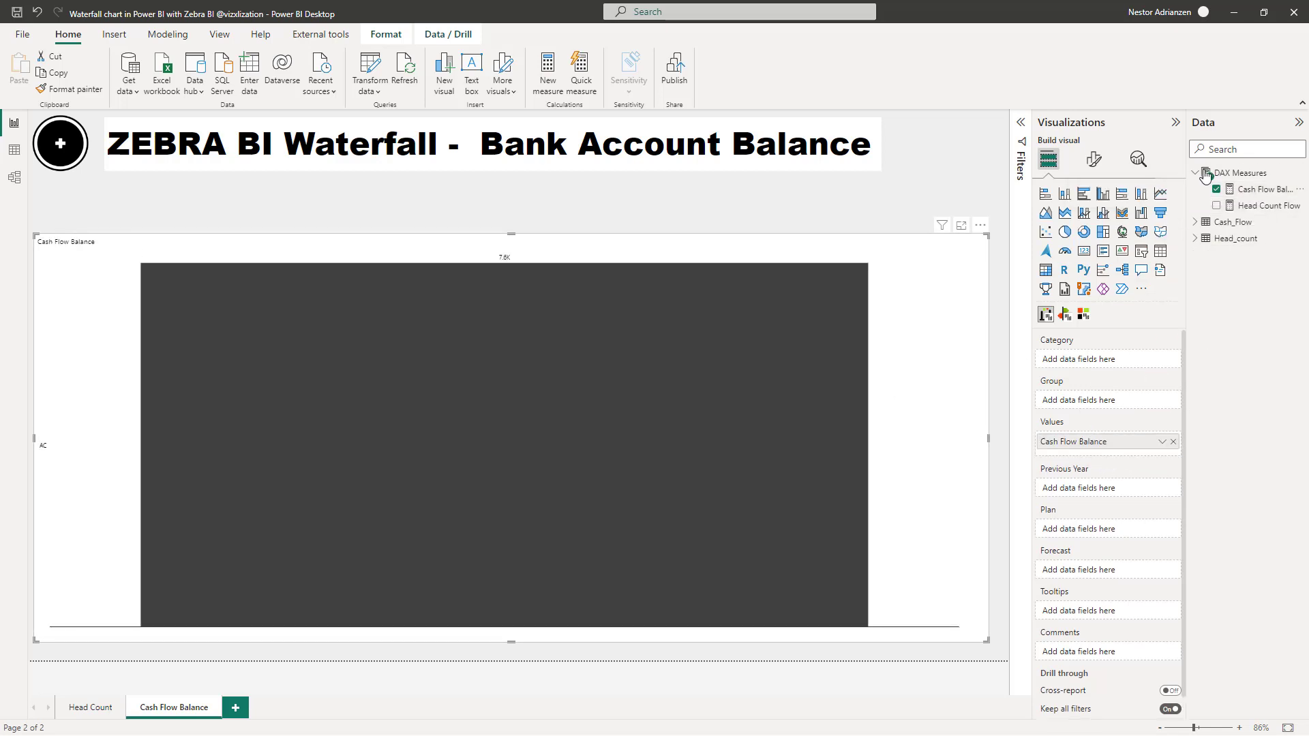
click(1195, 222)
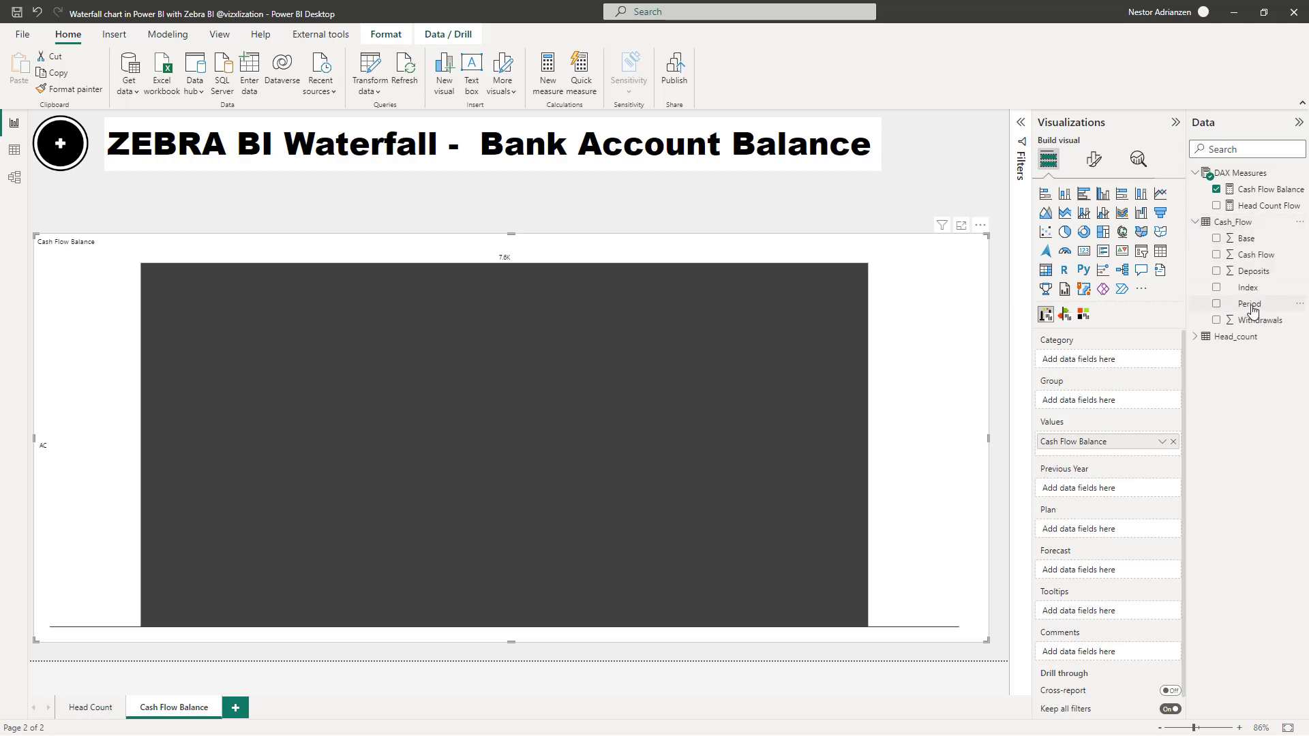
drag(1252, 311, 1108, 364)
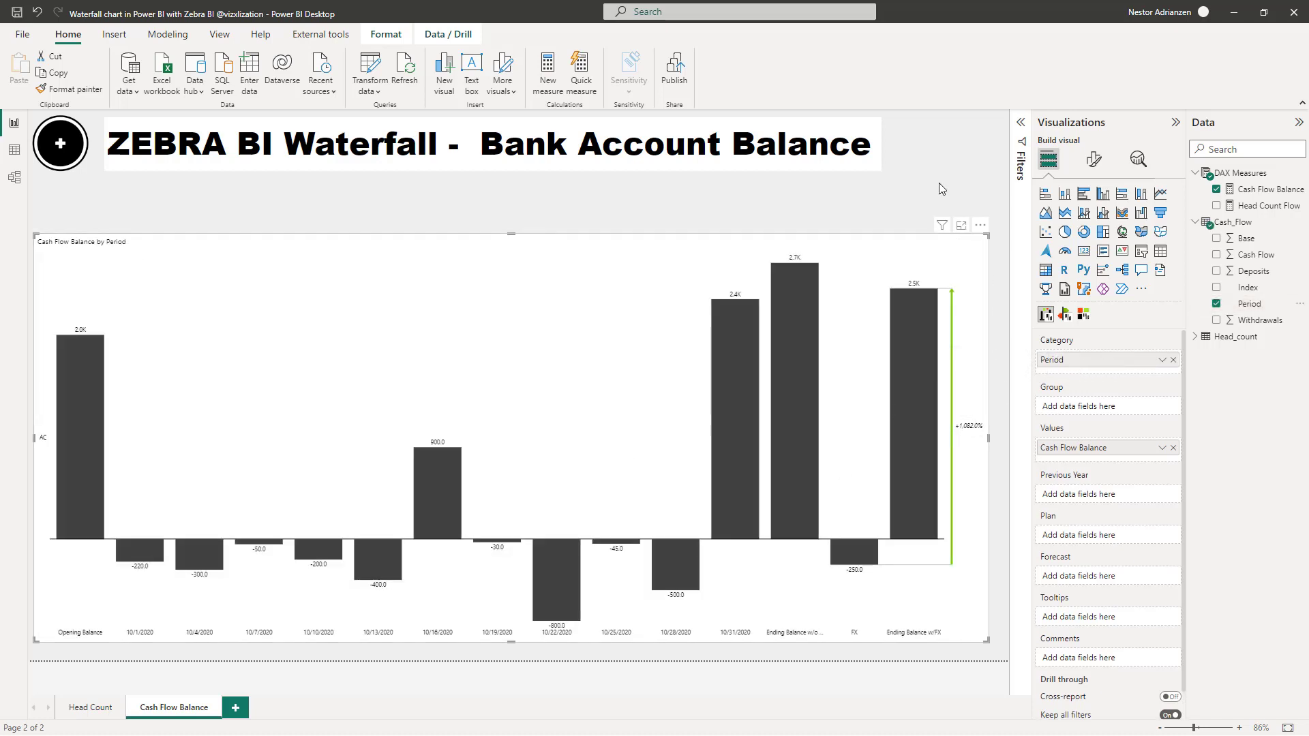
- Switch the cash flow visual to the waterfall chart type and extend it upward to just below the page title
click(978, 442)
click(978, 442)
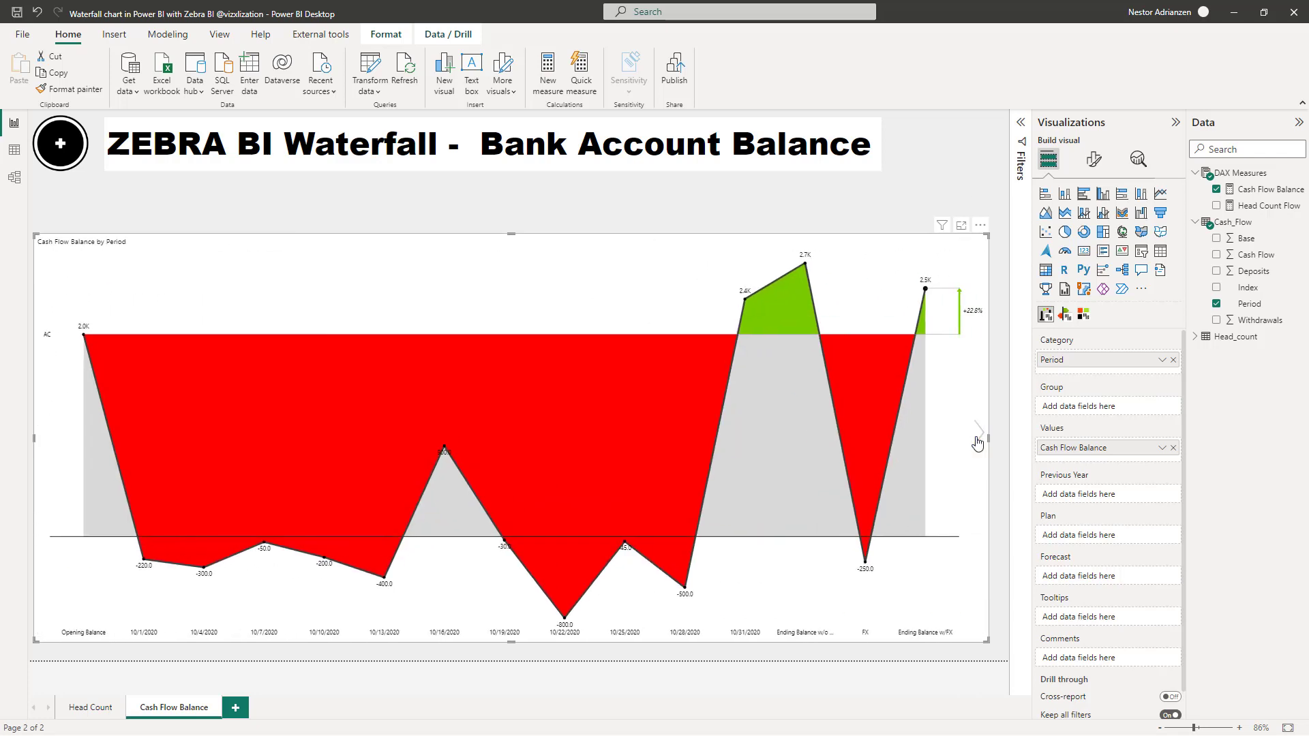
click(978, 442)
click(978, 442)
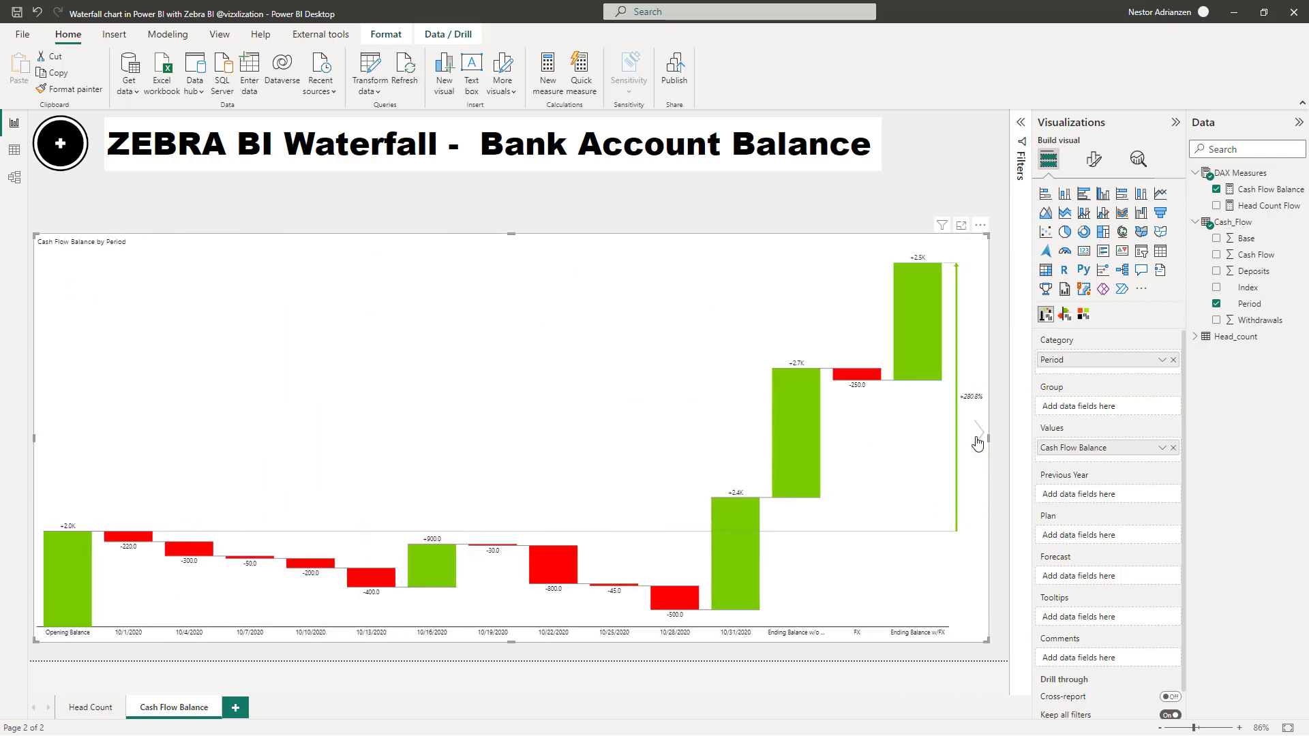
drag(511, 234, 512, 193)
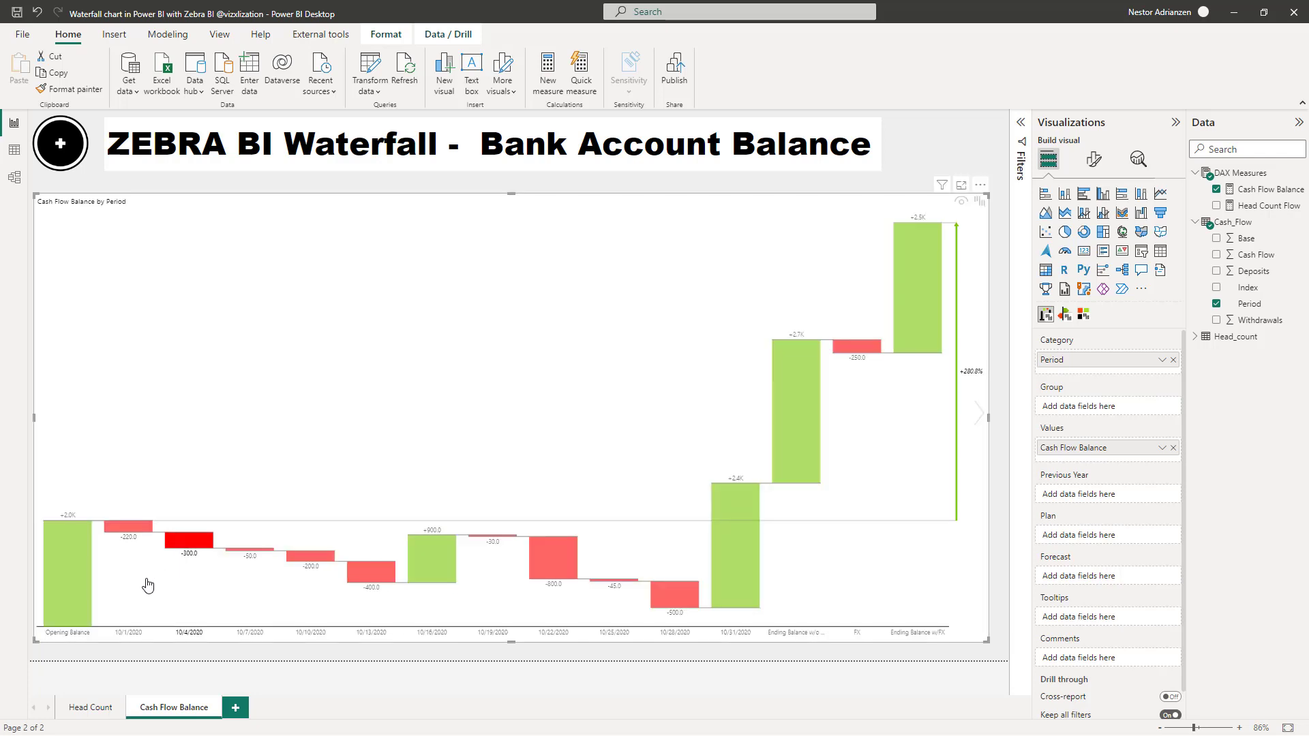
- Mark the Opening Balance, Ending Balance w/FX and Ending Balance w/o FX columns of the waterfall as results
click(197, 557)
click(79, 634)
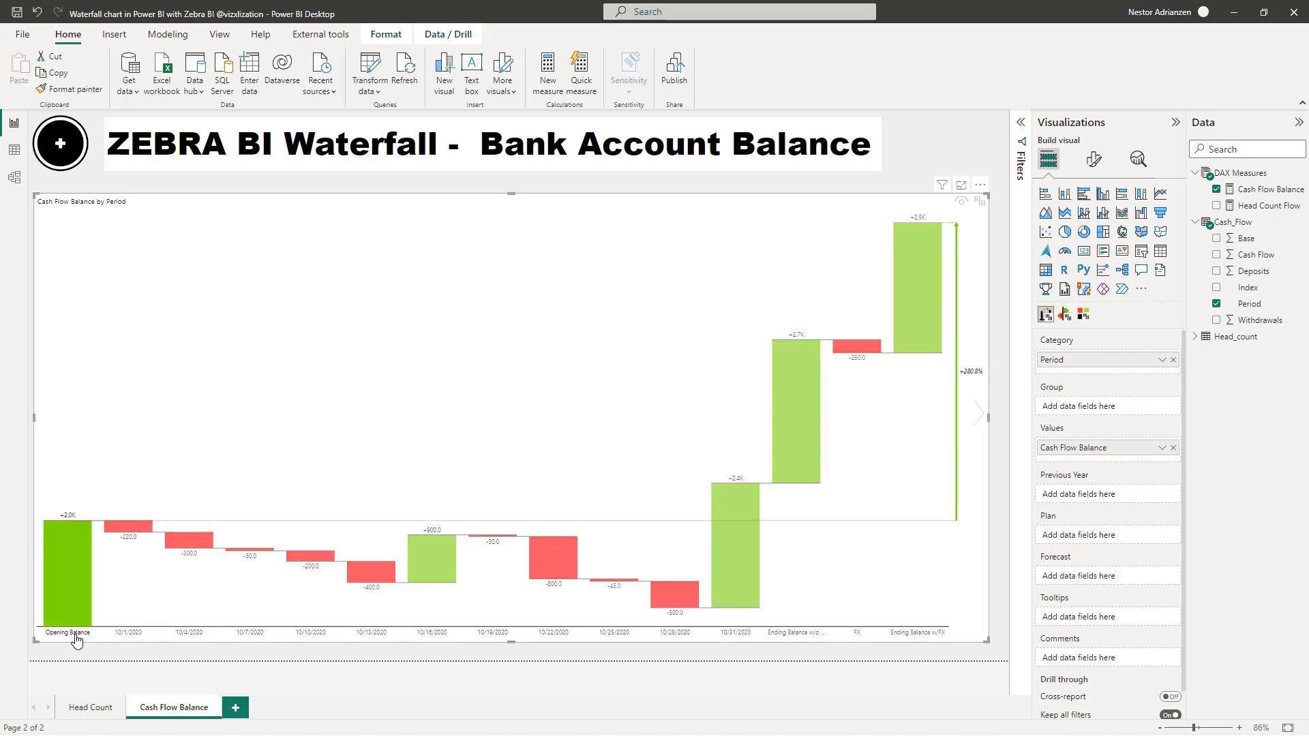
click(76, 607)
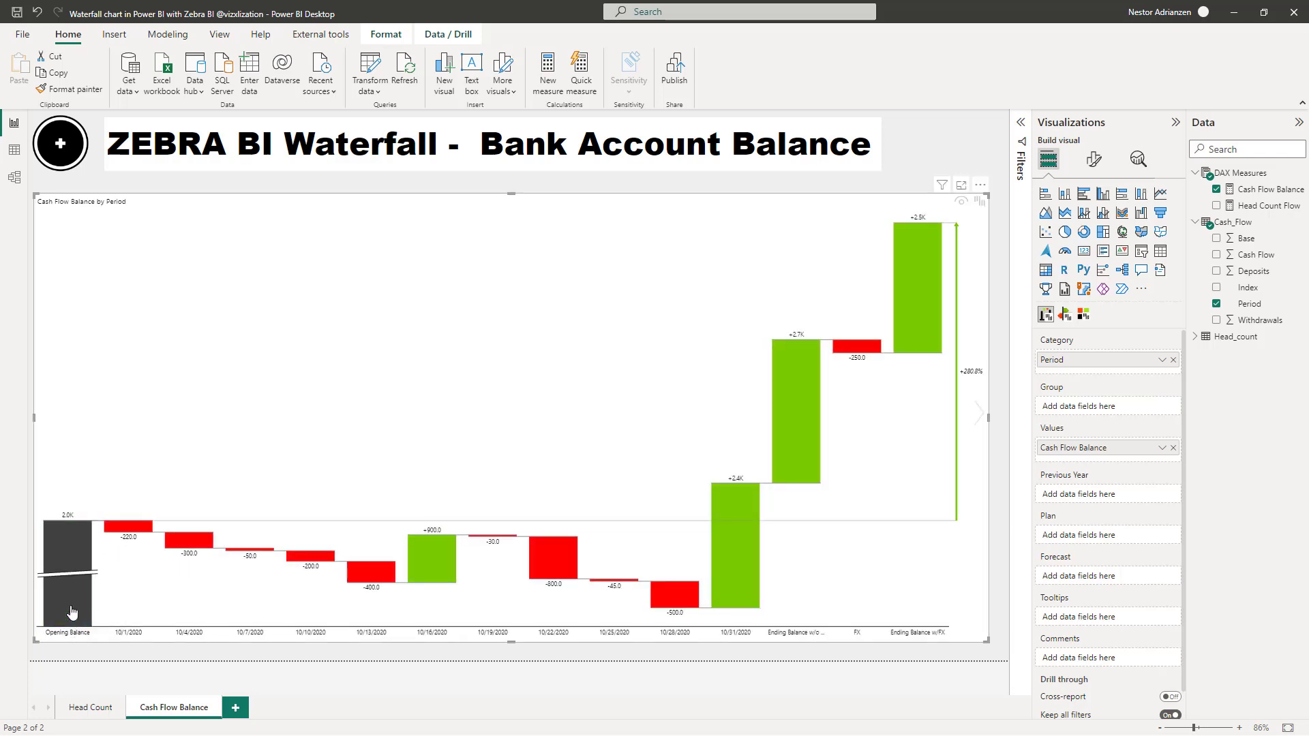
click(925, 640)
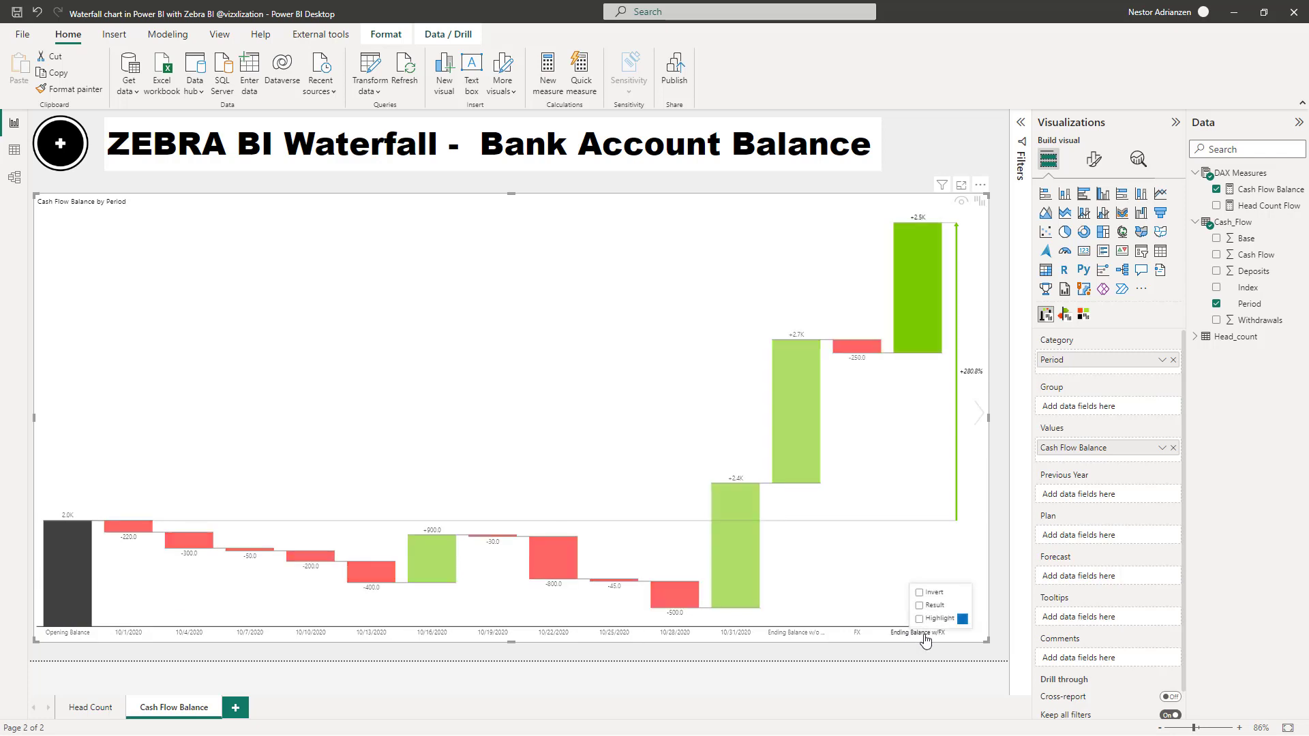
click(920, 606)
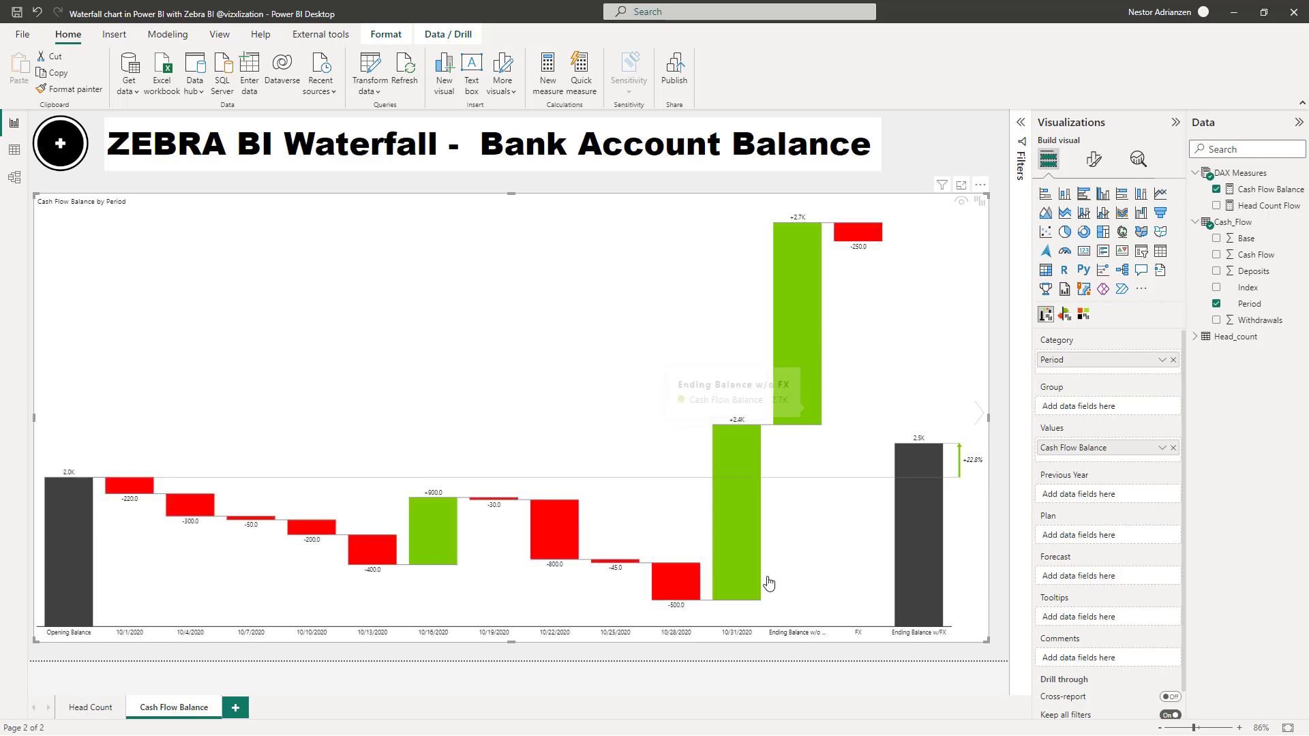
click(799, 634)
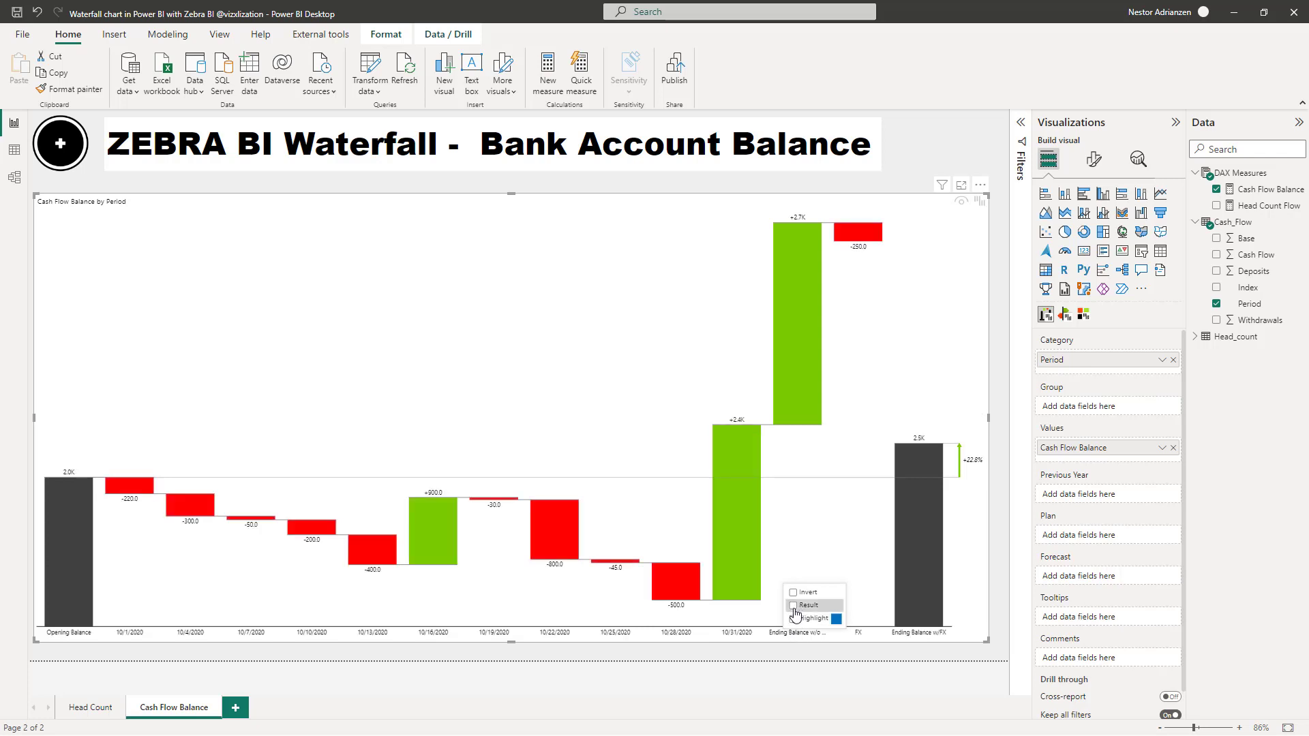
click(792, 606)
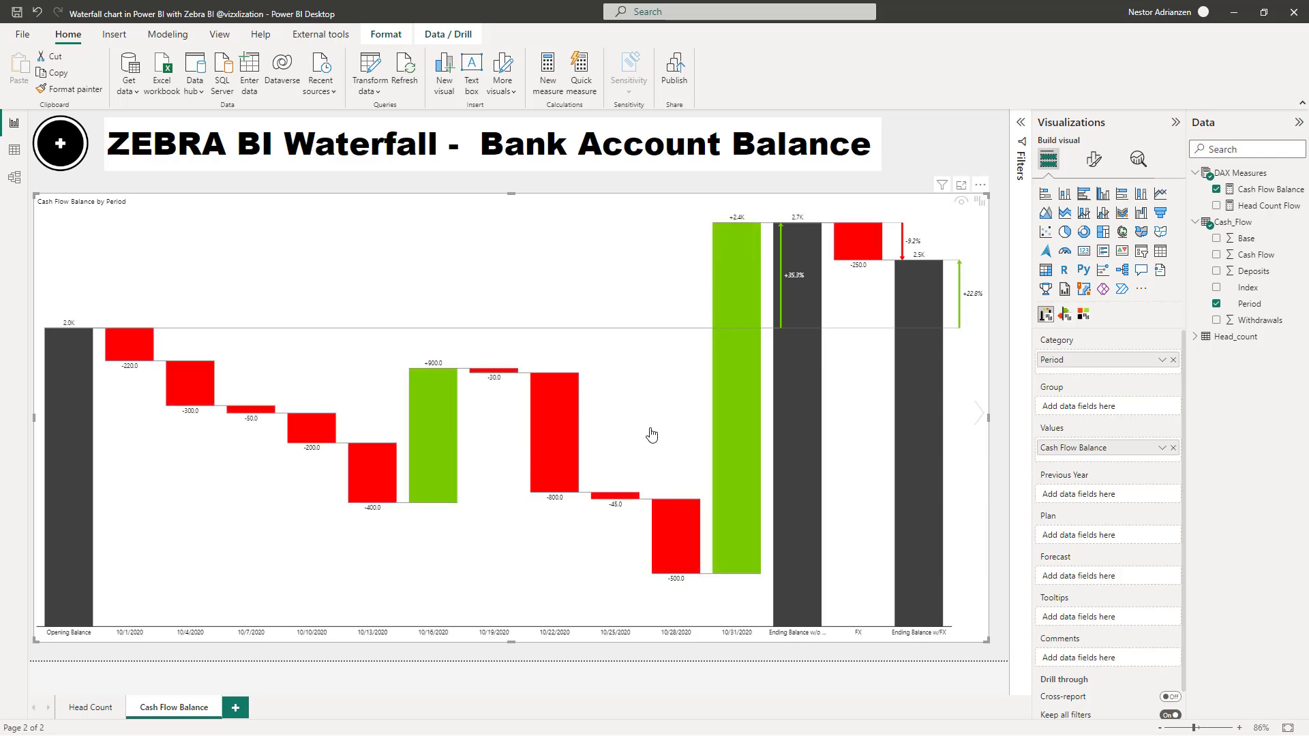
- Change the cash flow chart's difference highlight calculation so its labels show both absolute and percentage differences
click(795, 278)
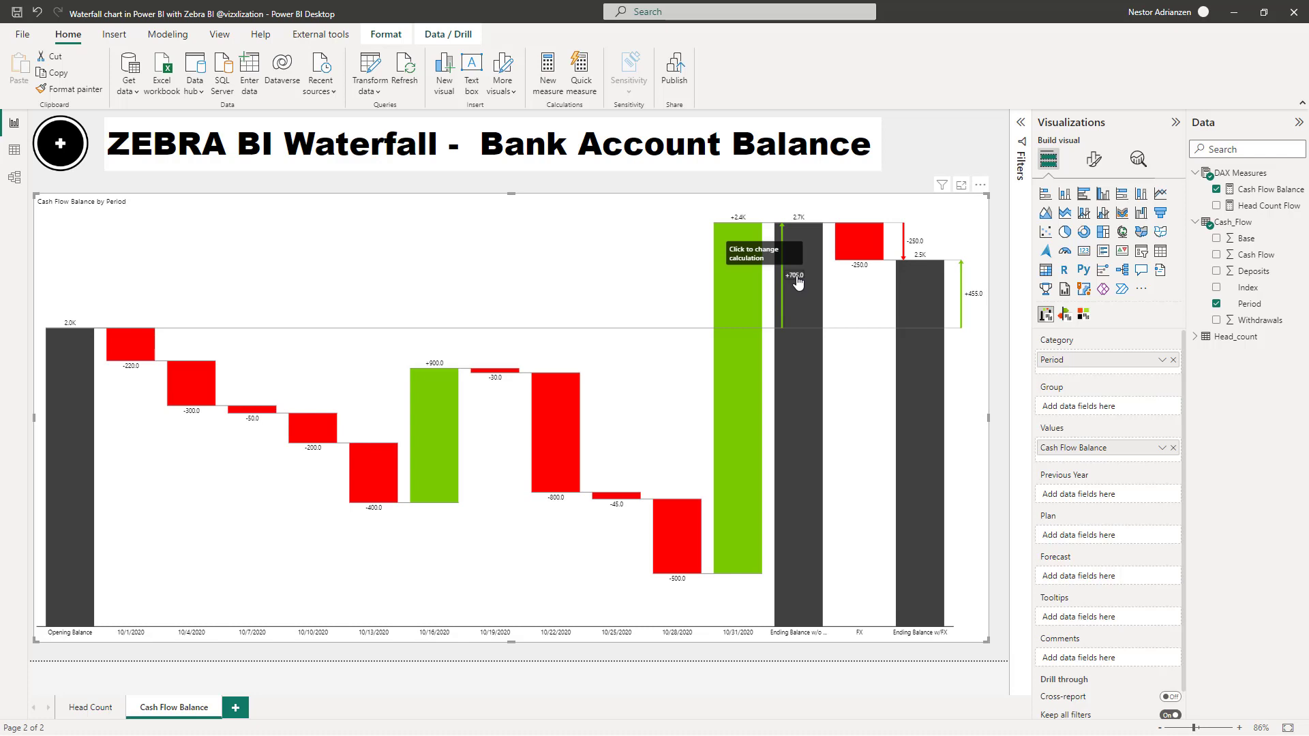
click(797, 280)
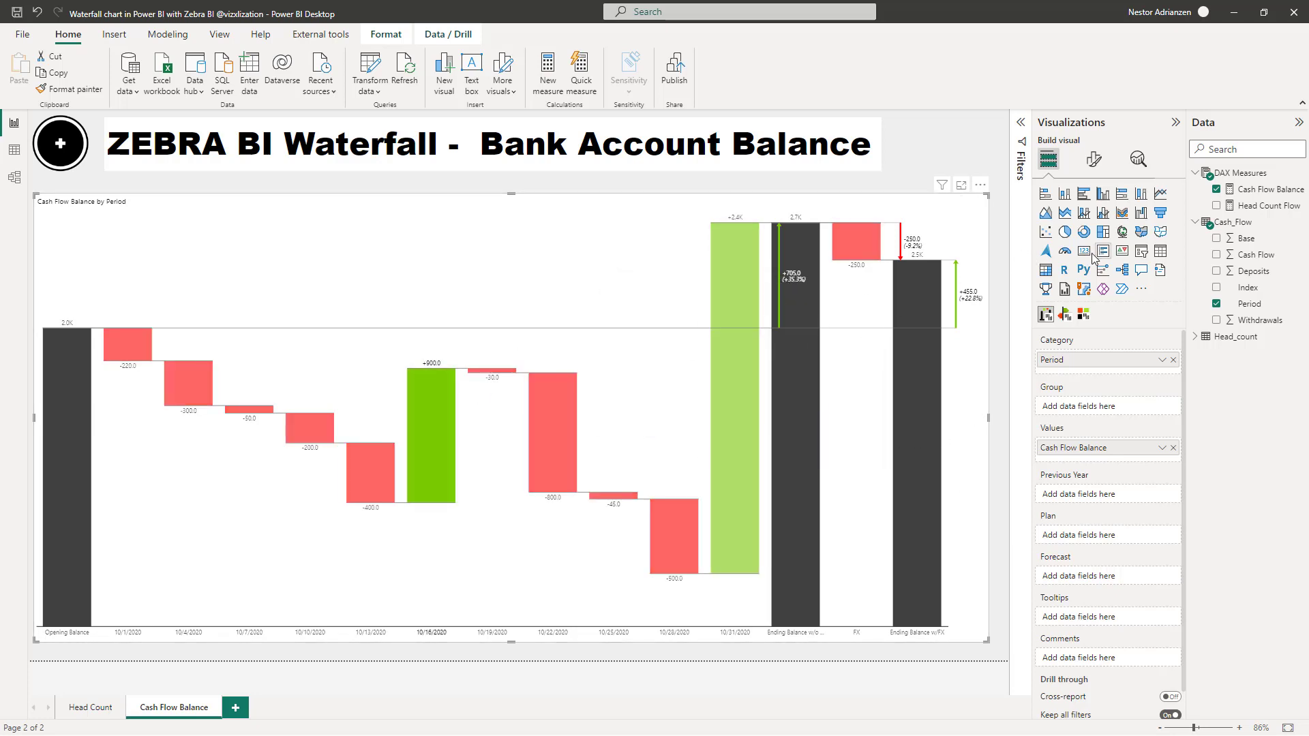
- Switch the cash flow chart's design style to Custom and set its negative color to the dark red theme color
click(1095, 161)
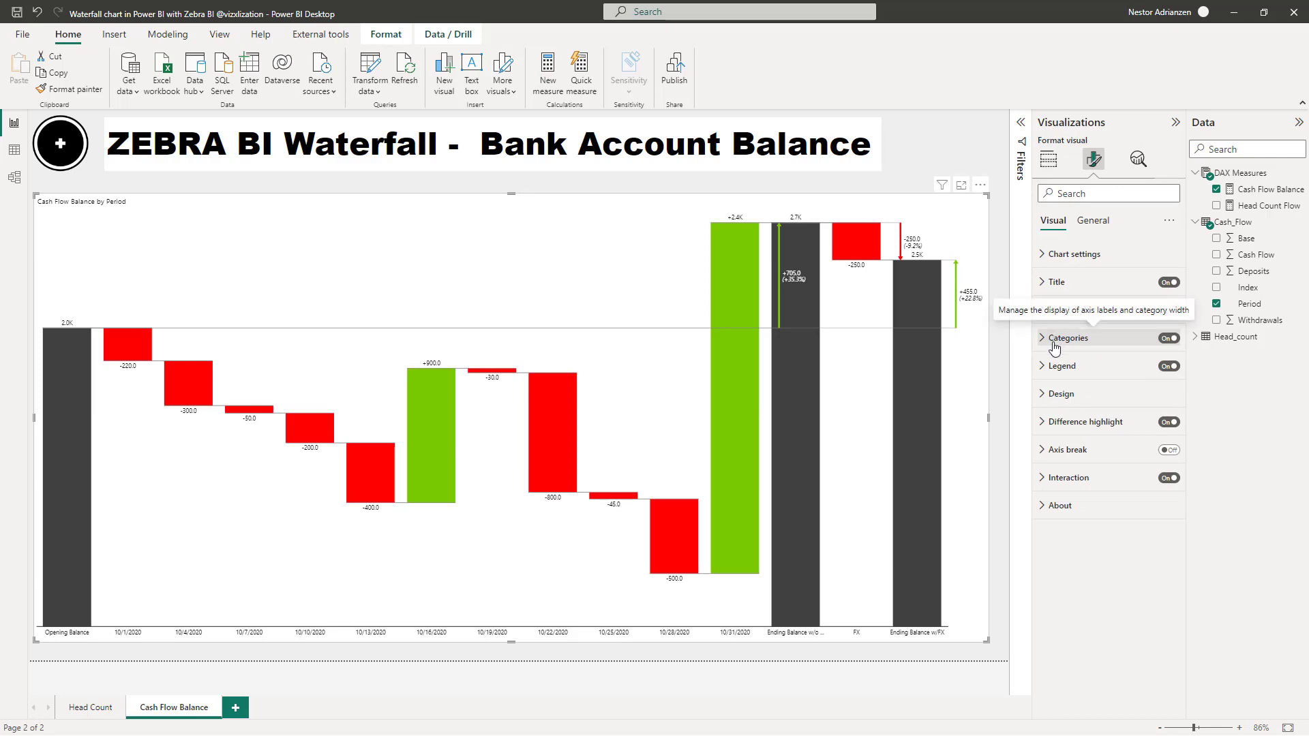
click(1046, 396)
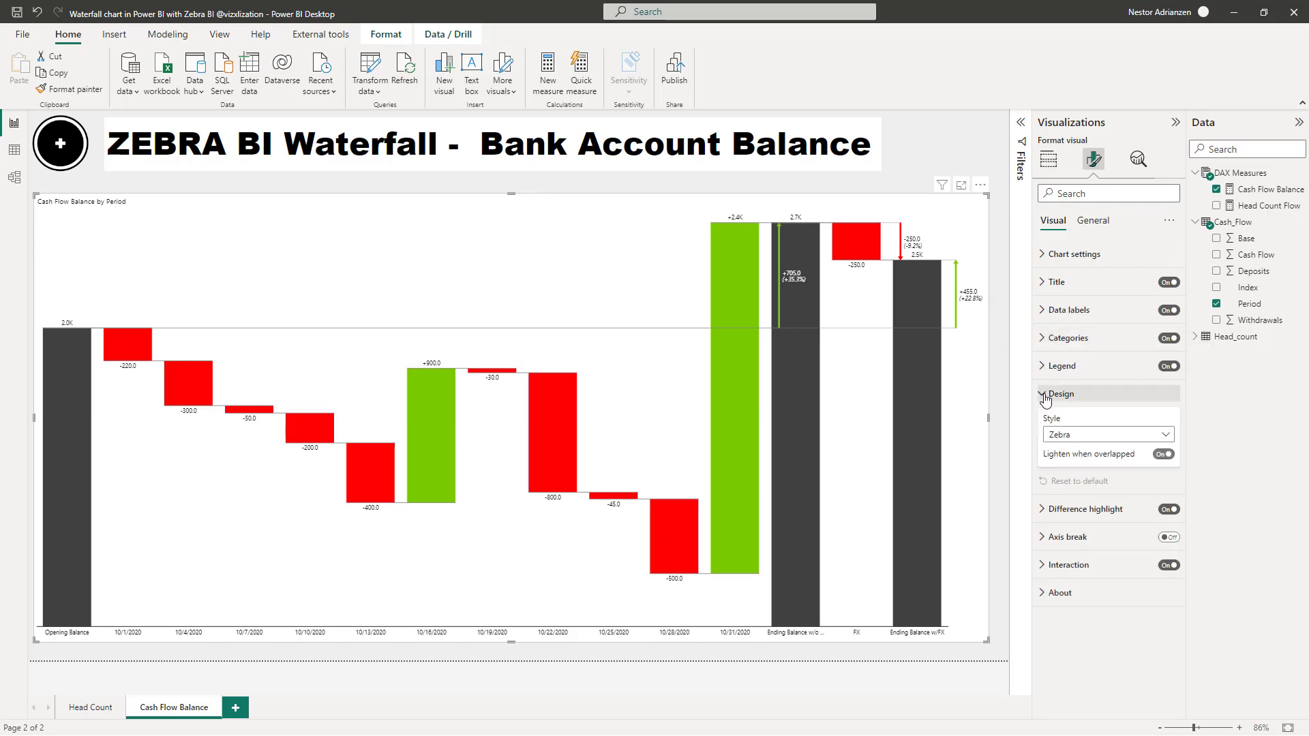
click(1161, 440)
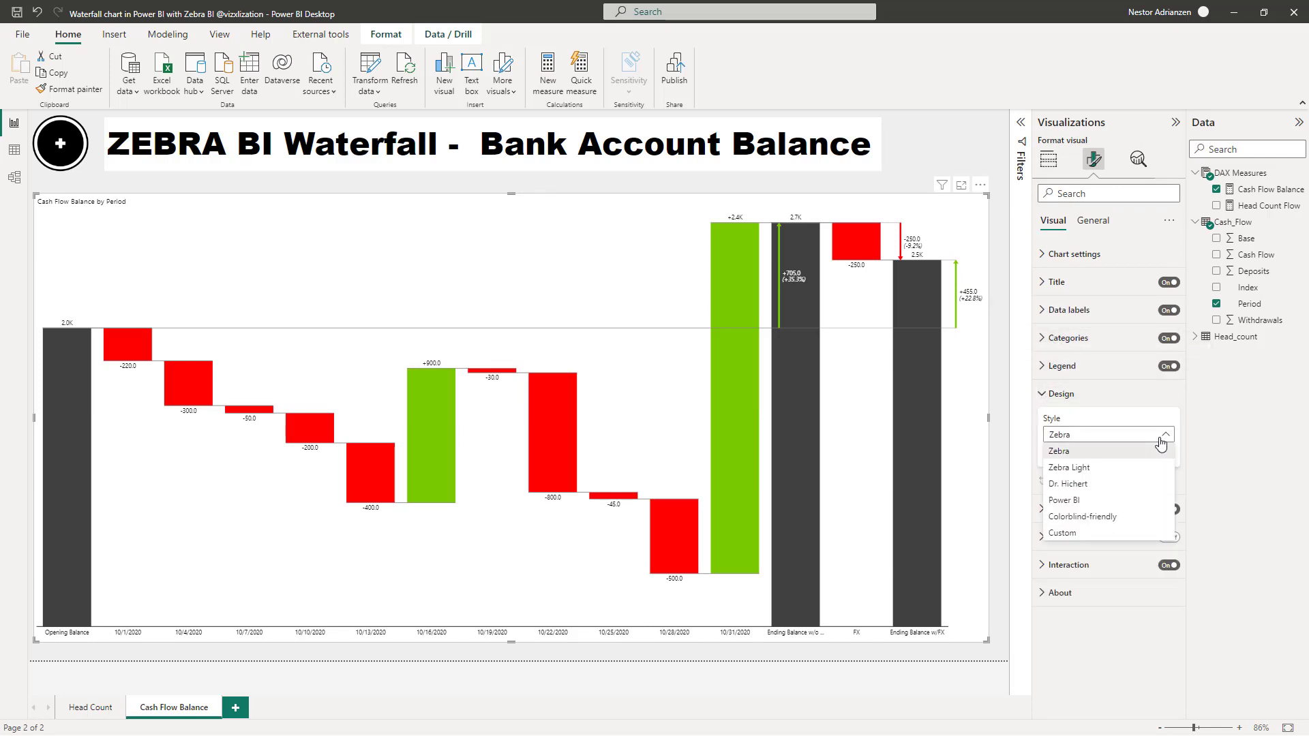
click(1122, 533)
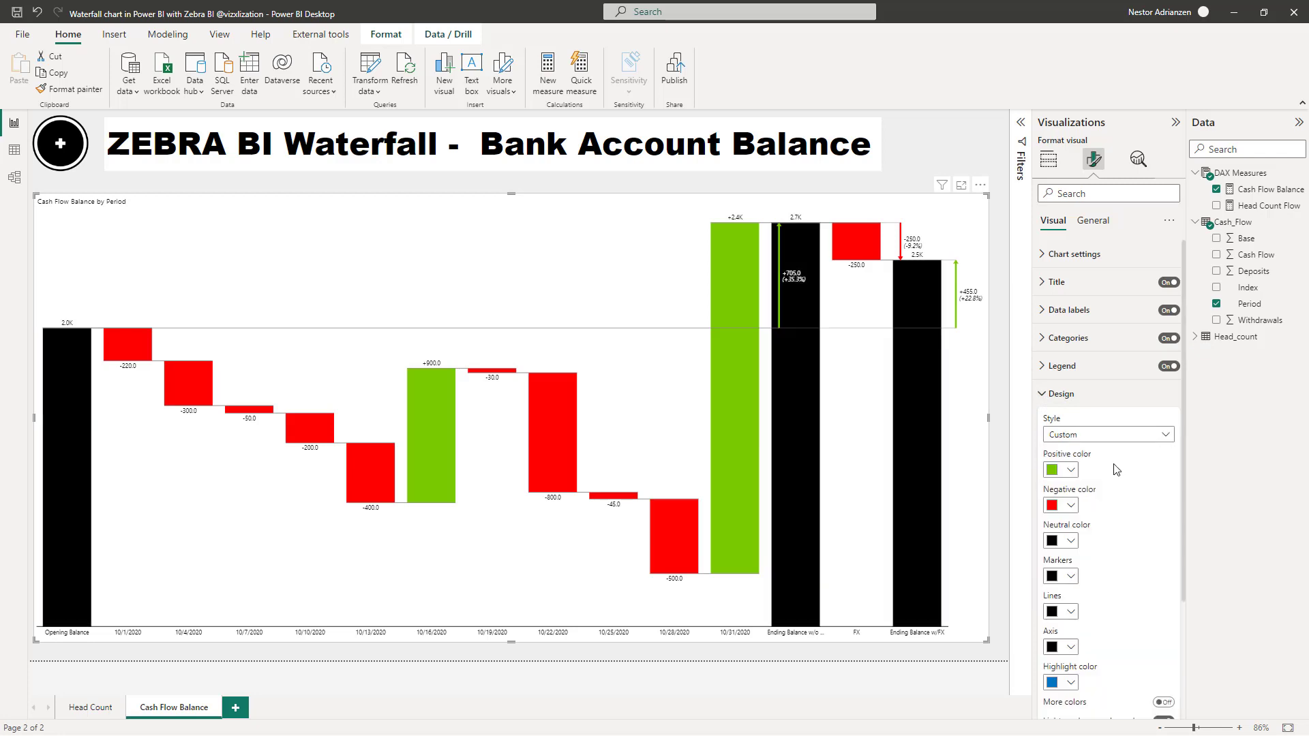
click(1068, 509)
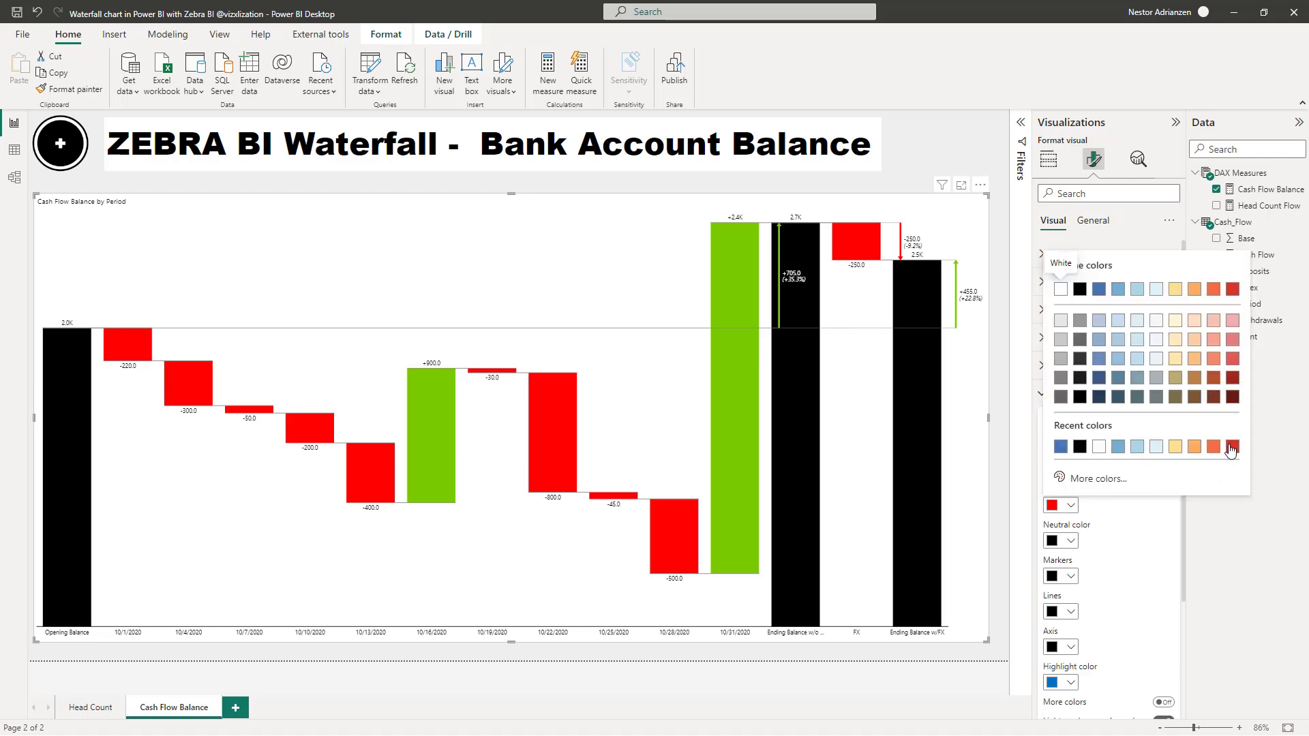
click(1232, 446)
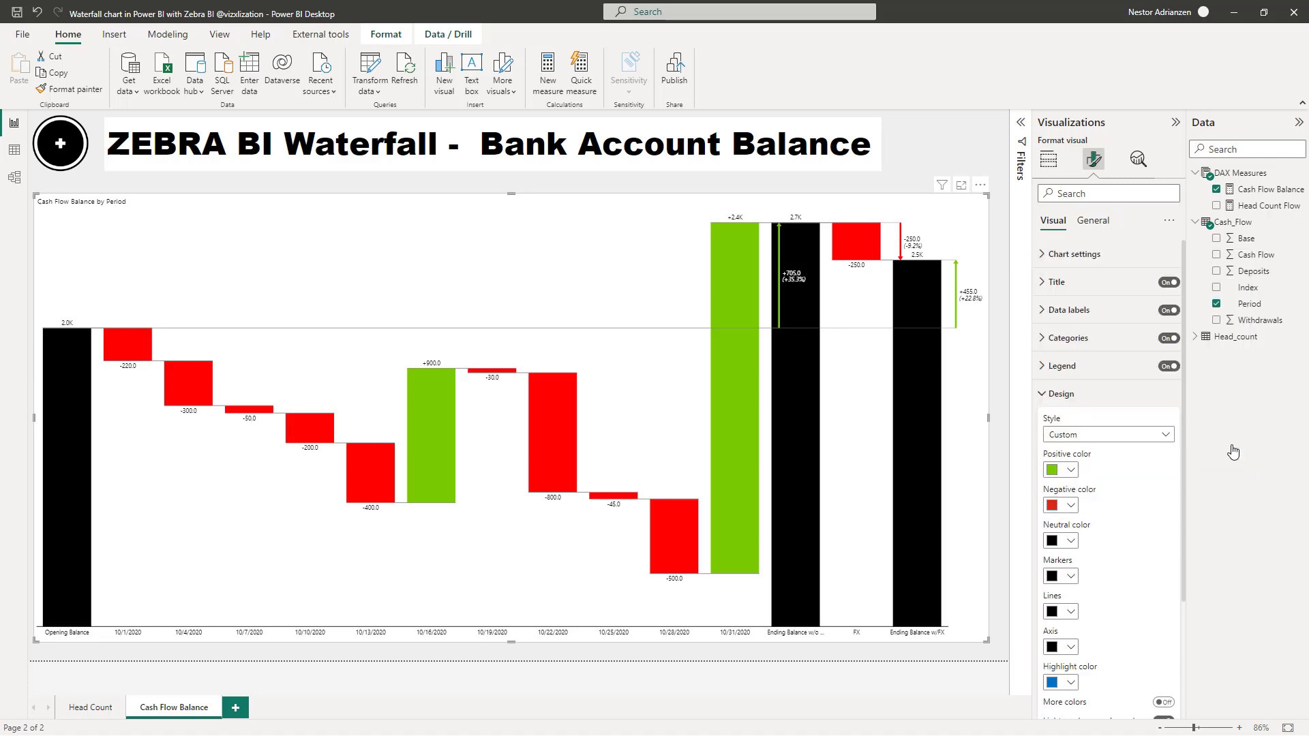
- Set the waterfall's positive color to a custom pure green, deeper and less yellowish than the default
click(1071, 471)
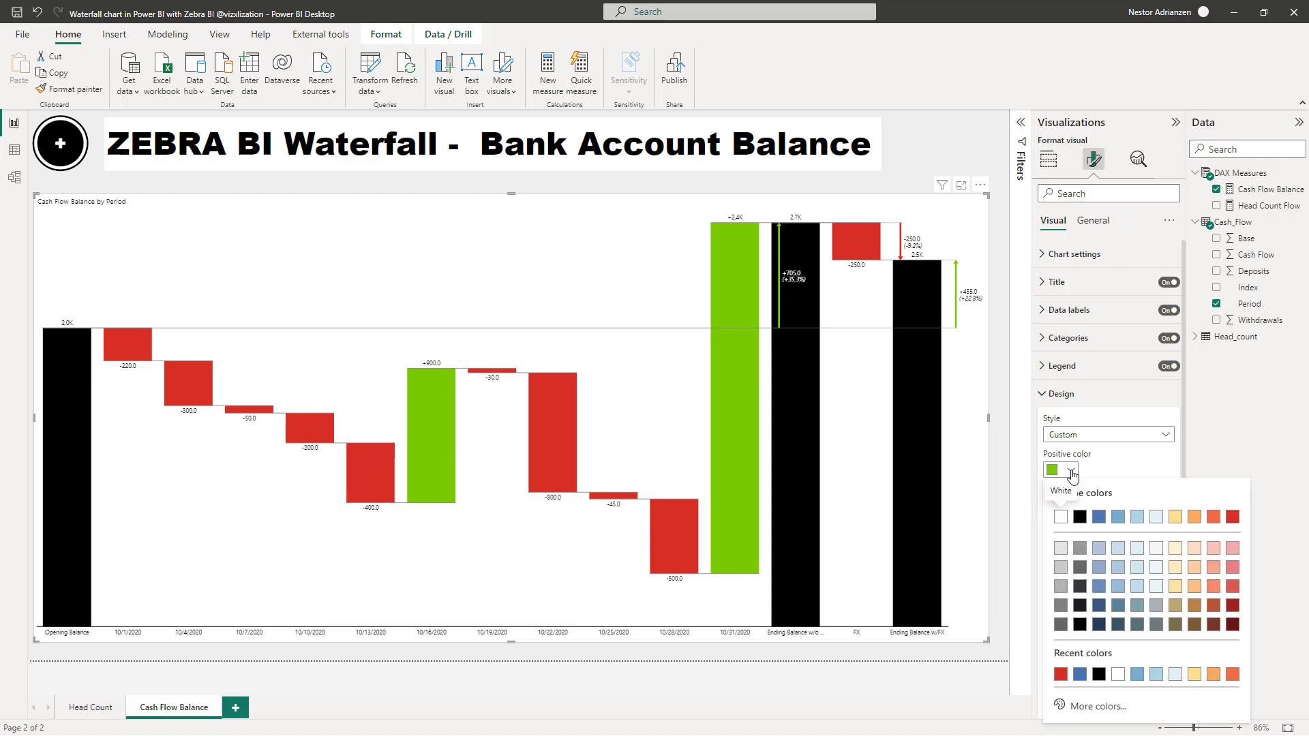
click(1097, 707)
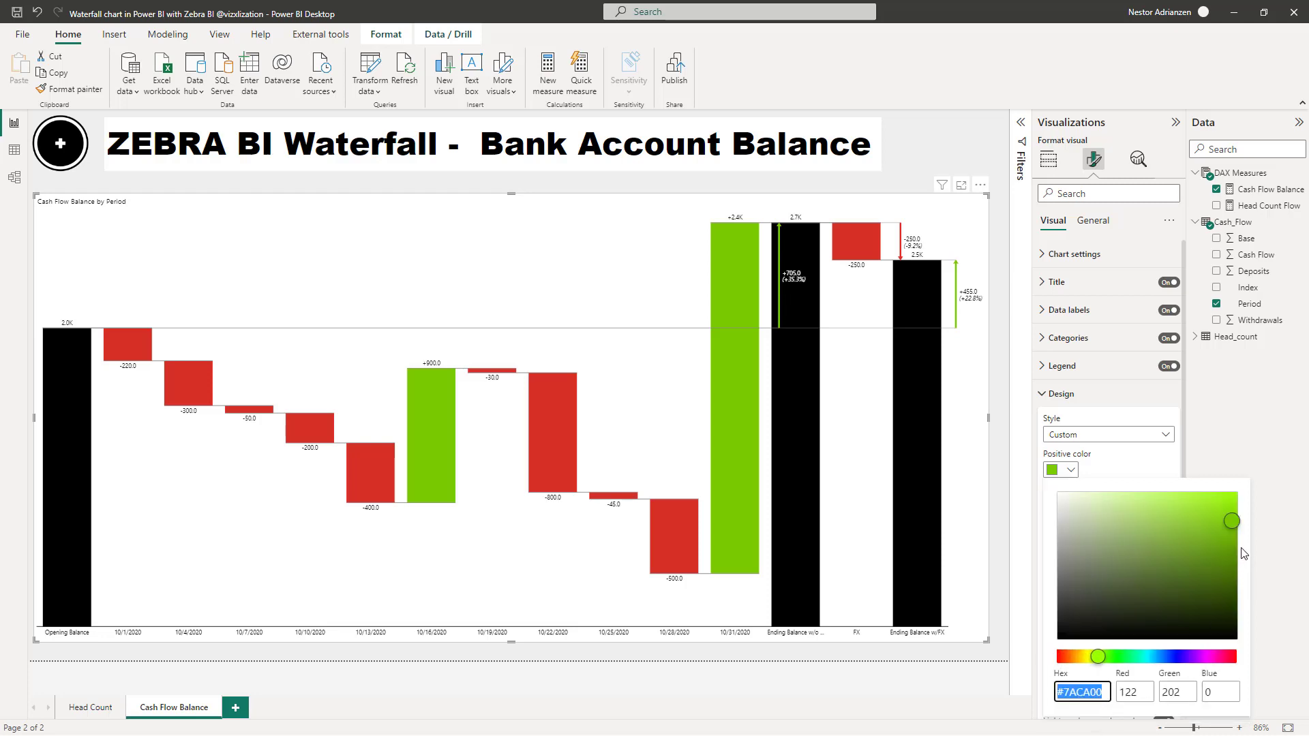
drag(1232, 525, 1217, 549)
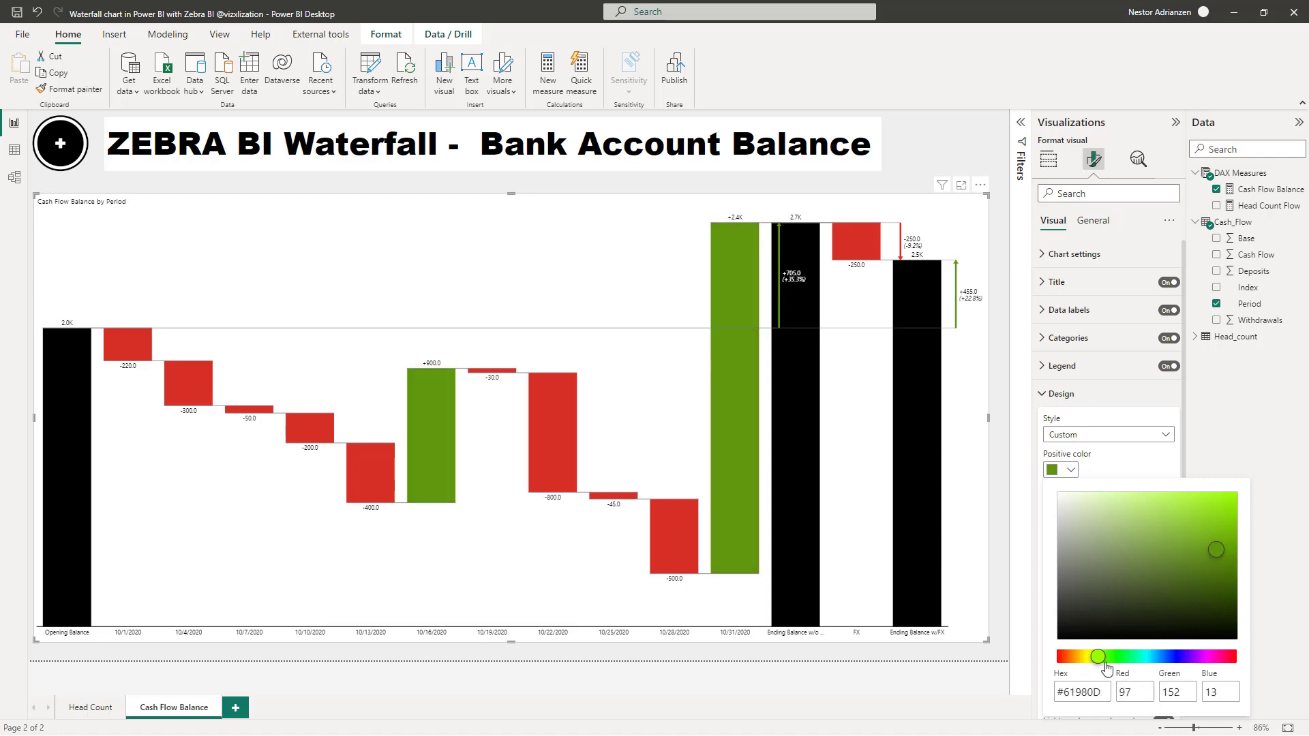
drag(1101, 658, 1123, 658)
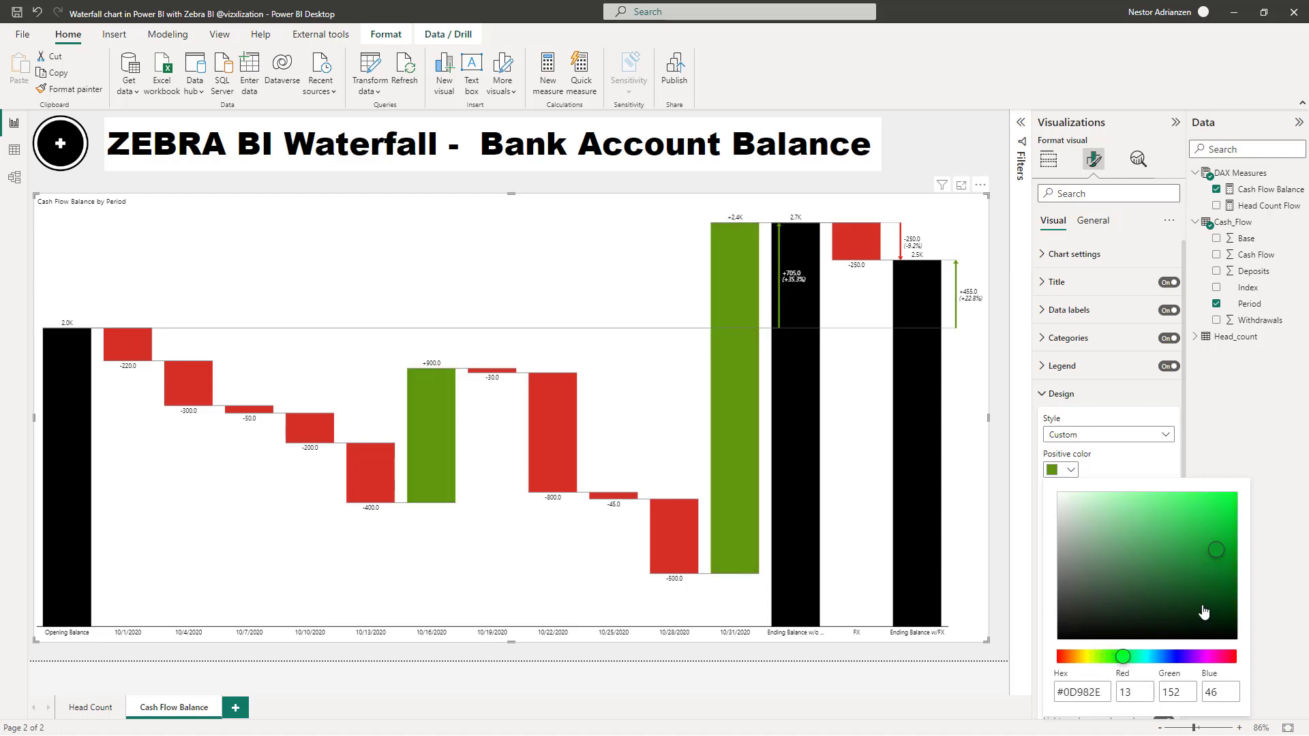
drag(1218, 553, 1218, 534)
- Apply the Previous year scenario pattern to the Opening Balance, Ending Balance w/o FX and Ending Balance w/FX columns
click(75, 637)
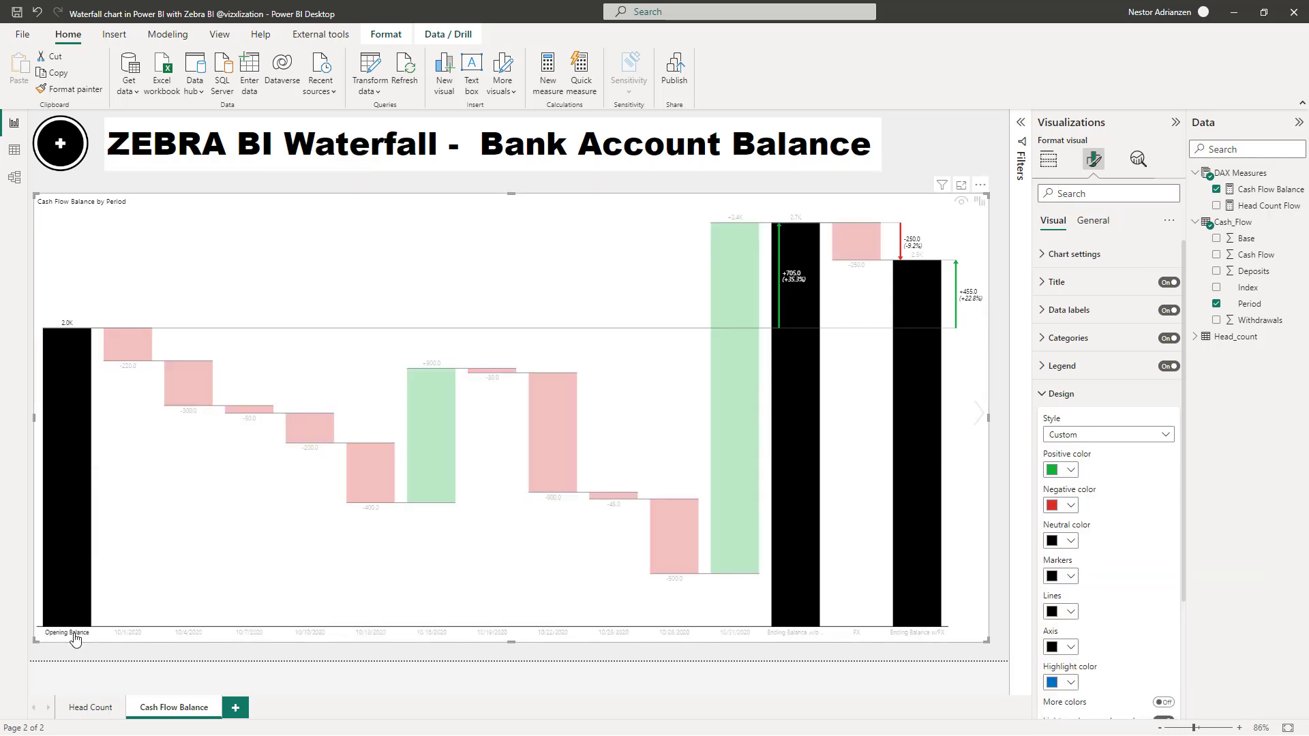
click(75, 638)
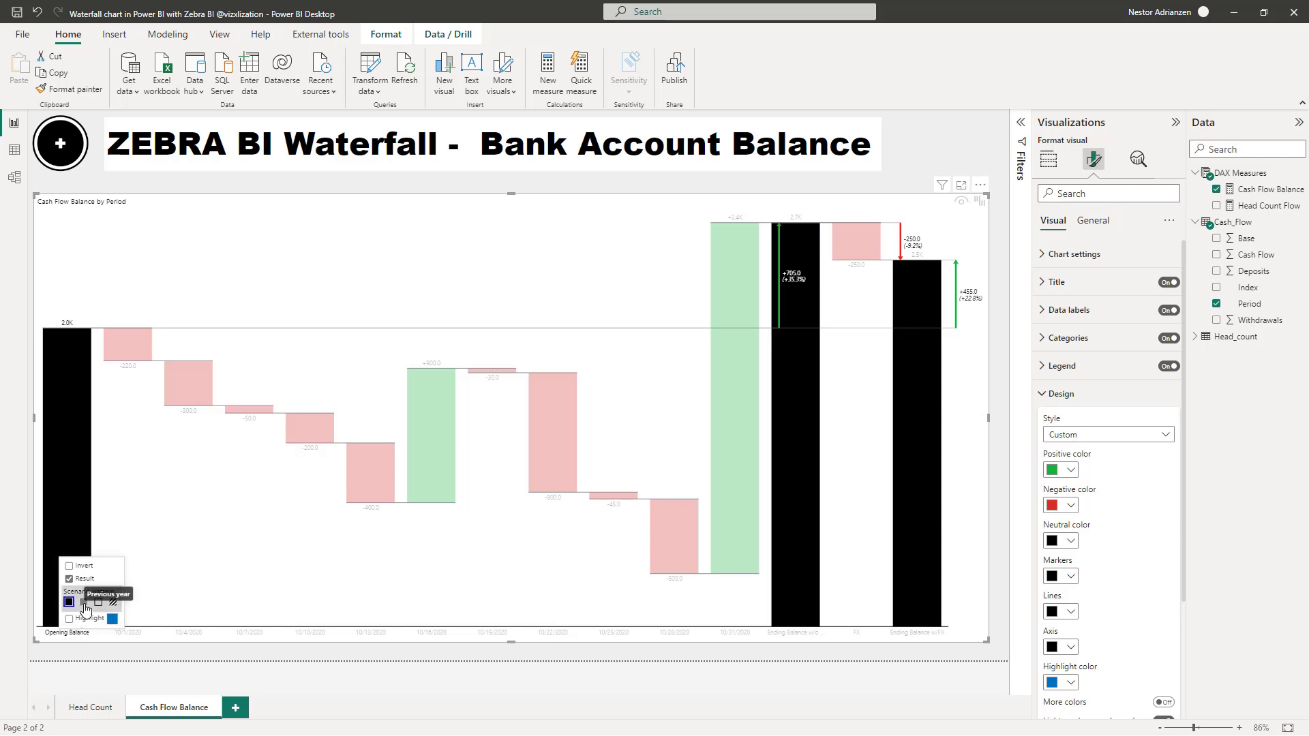
click(84, 603)
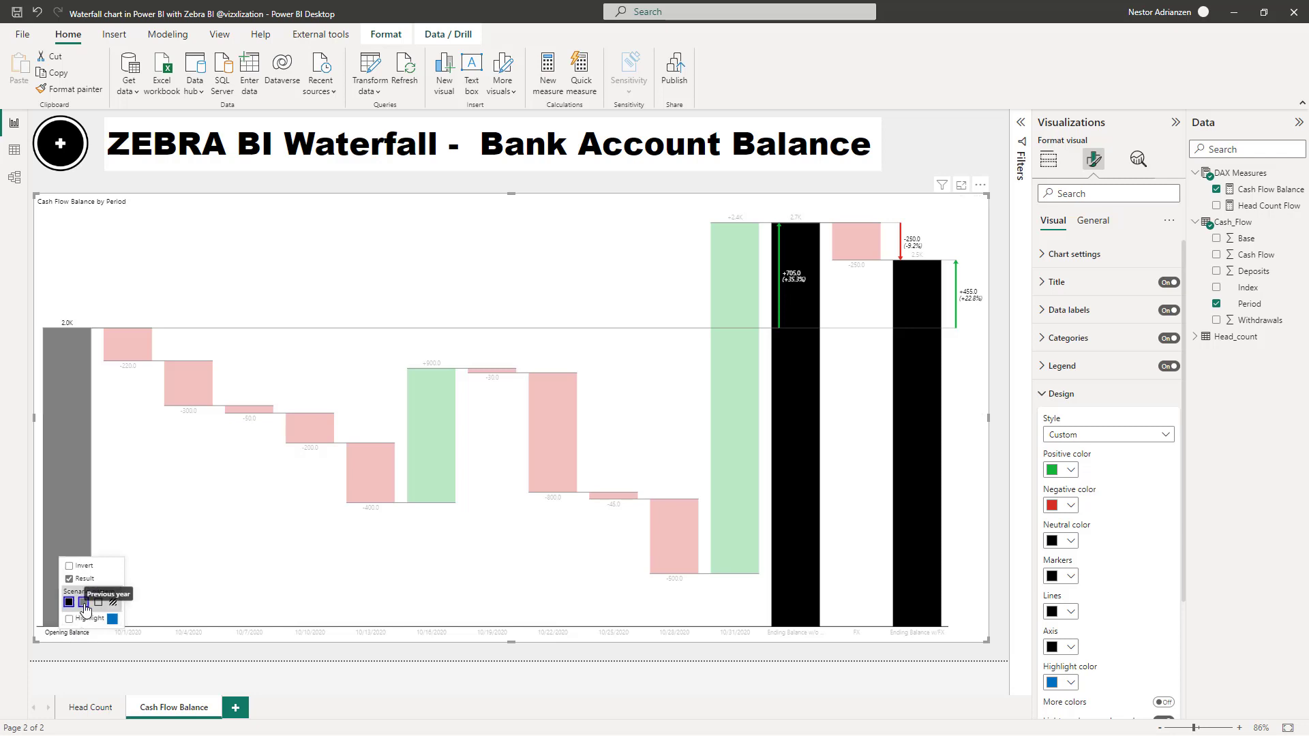
click(804, 639)
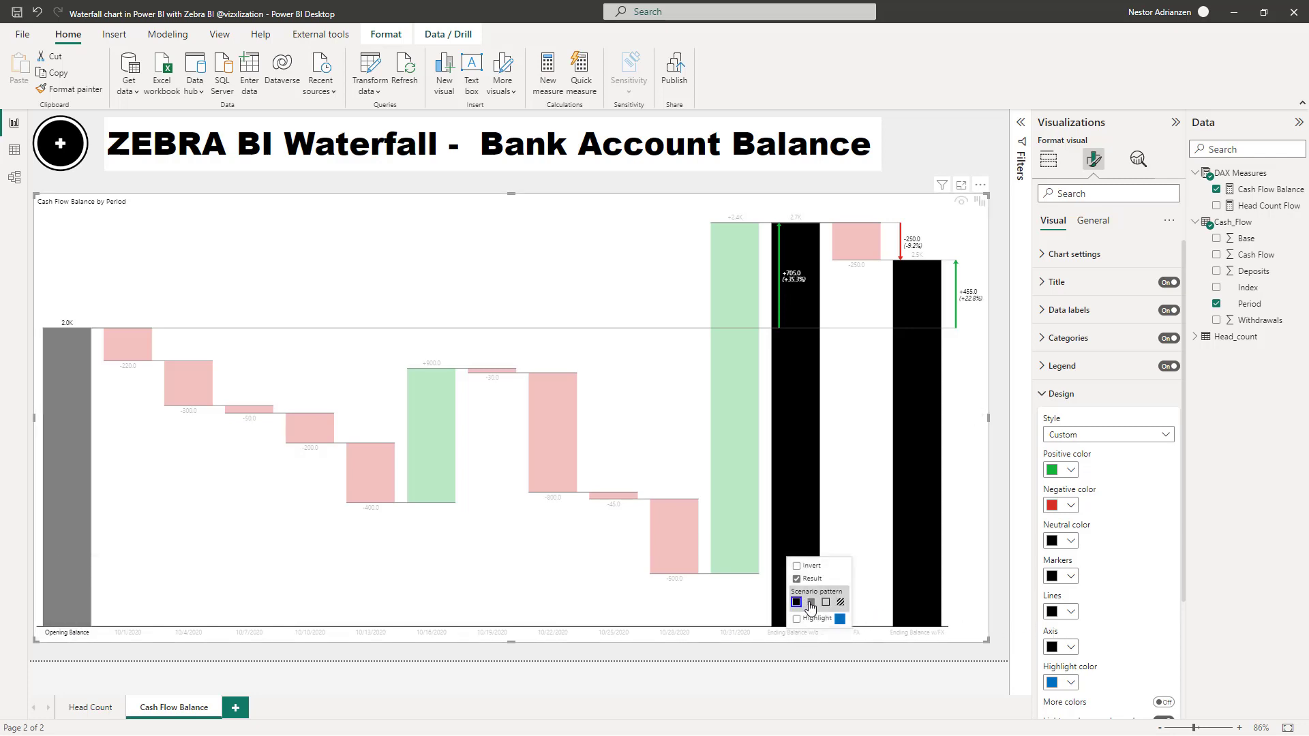
click(811, 604)
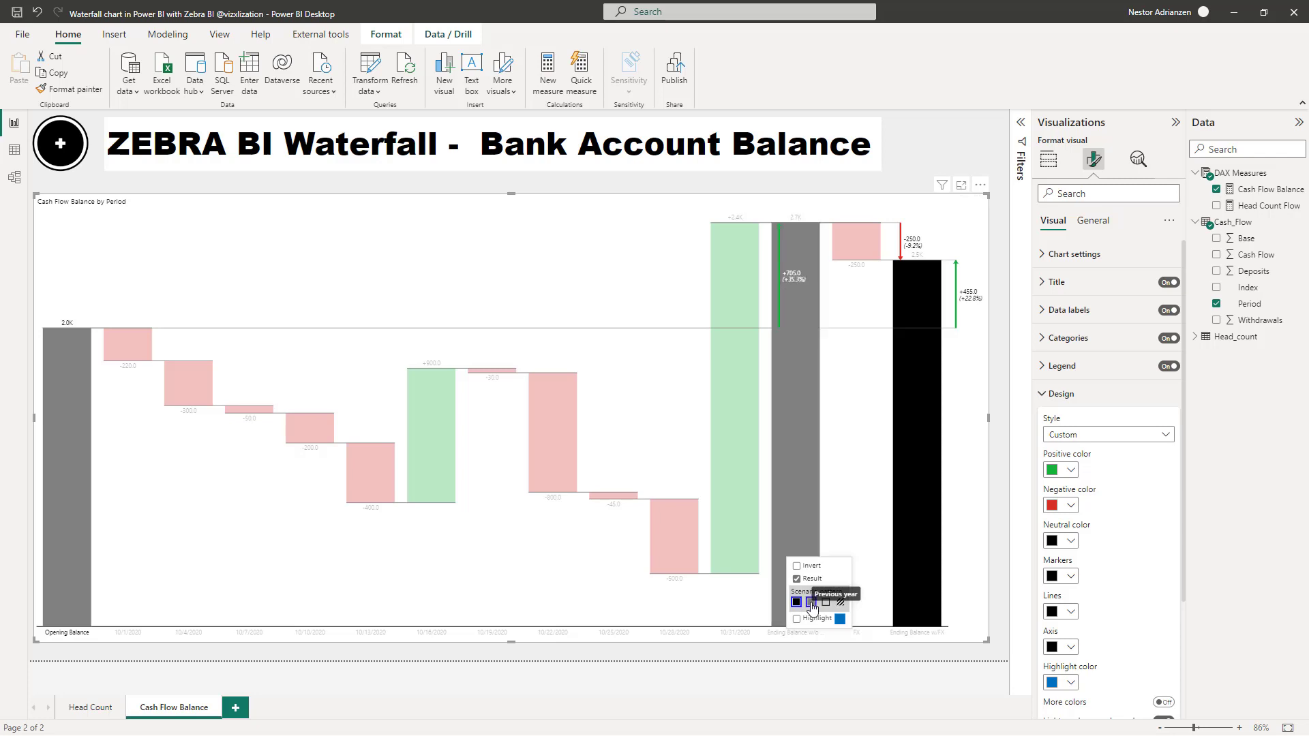
click(921, 638)
click(928, 603)
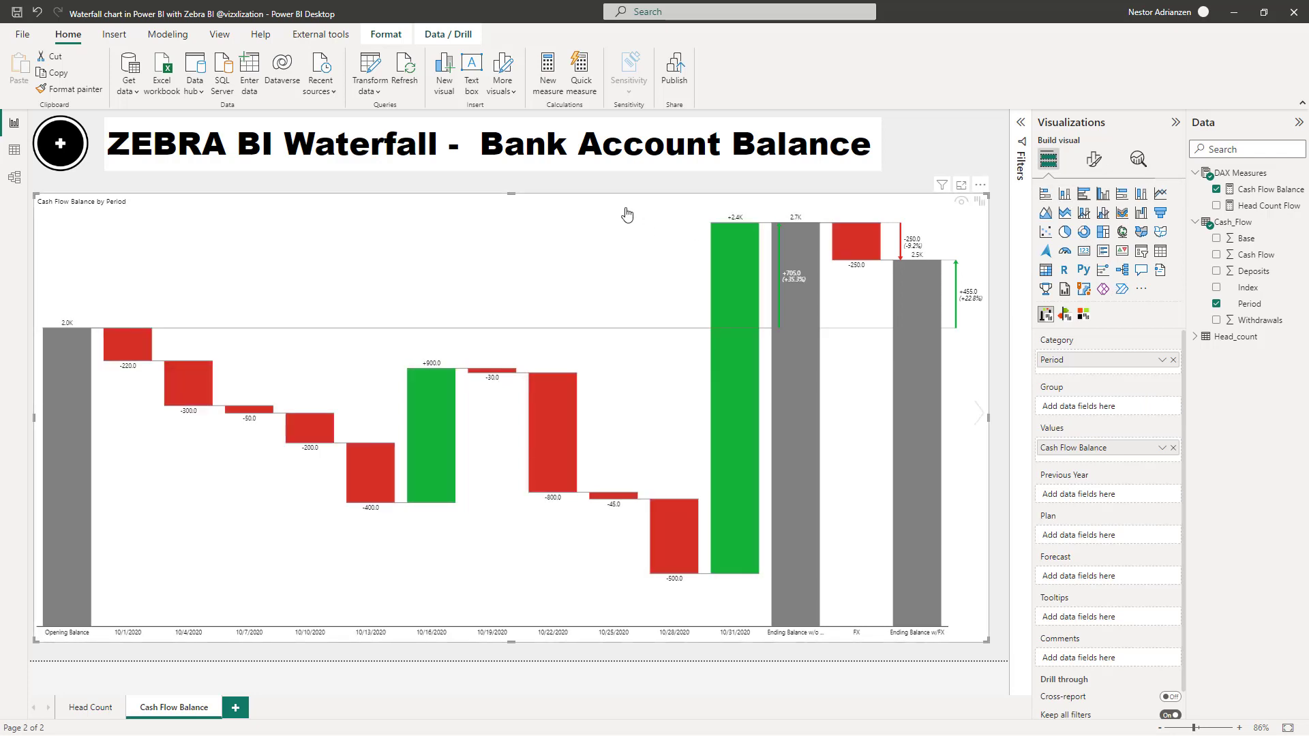
- Try a line width of 4 for the chart's difference highlight arrows and restore it to 2
click(1094, 159)
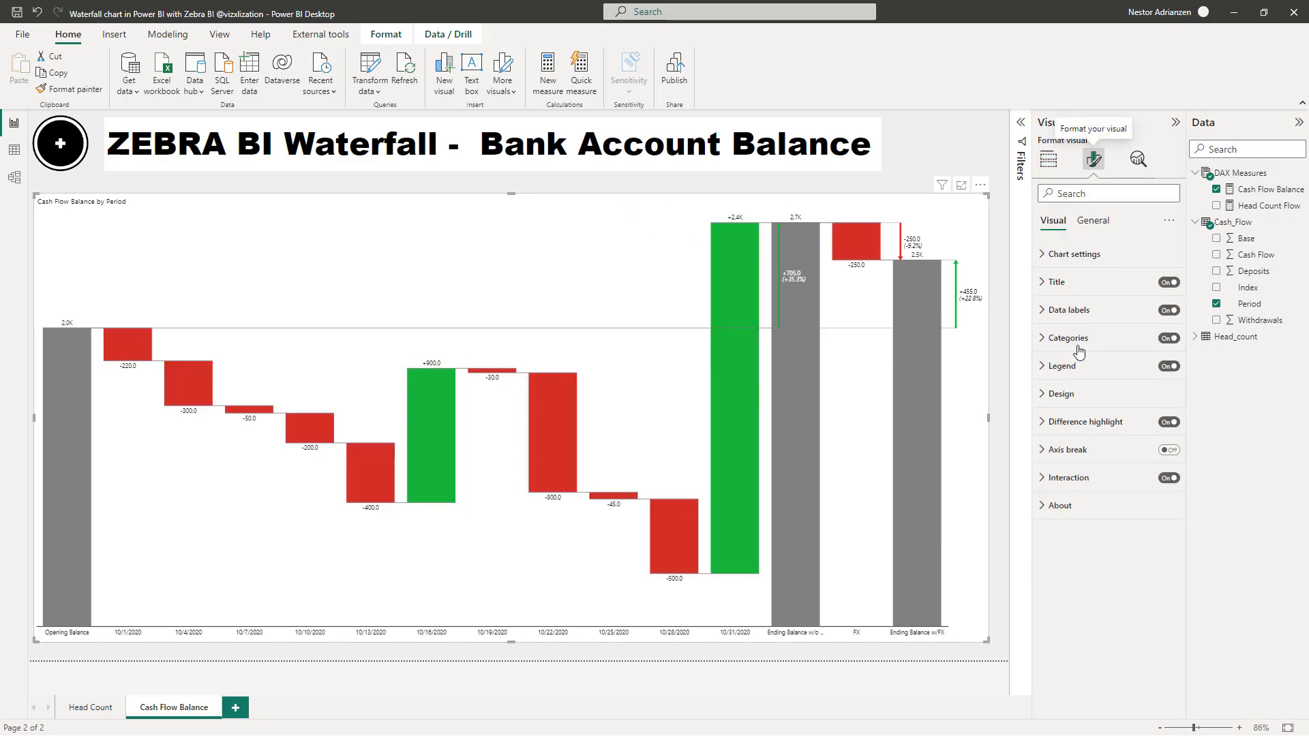
click(1070, 430)
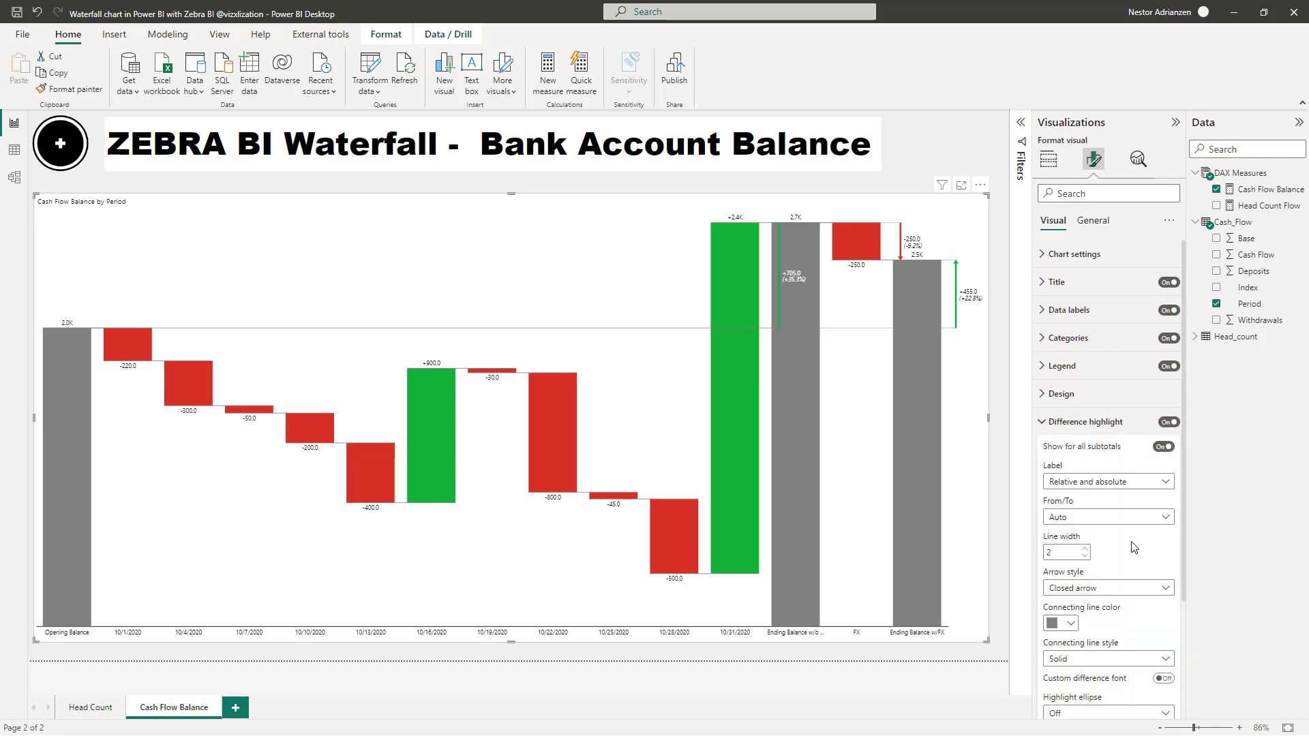
scroll(1112, 538, down, 5)
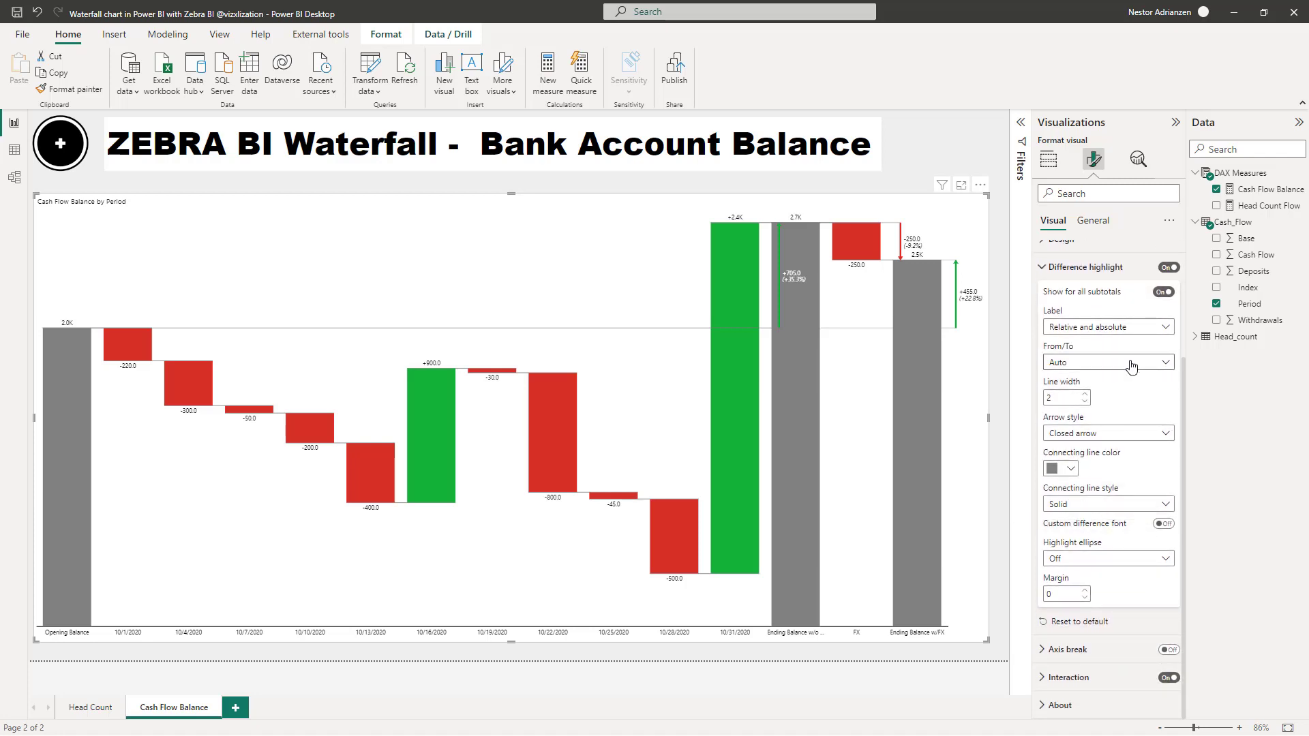
double_click(1050, 397)
text(4)
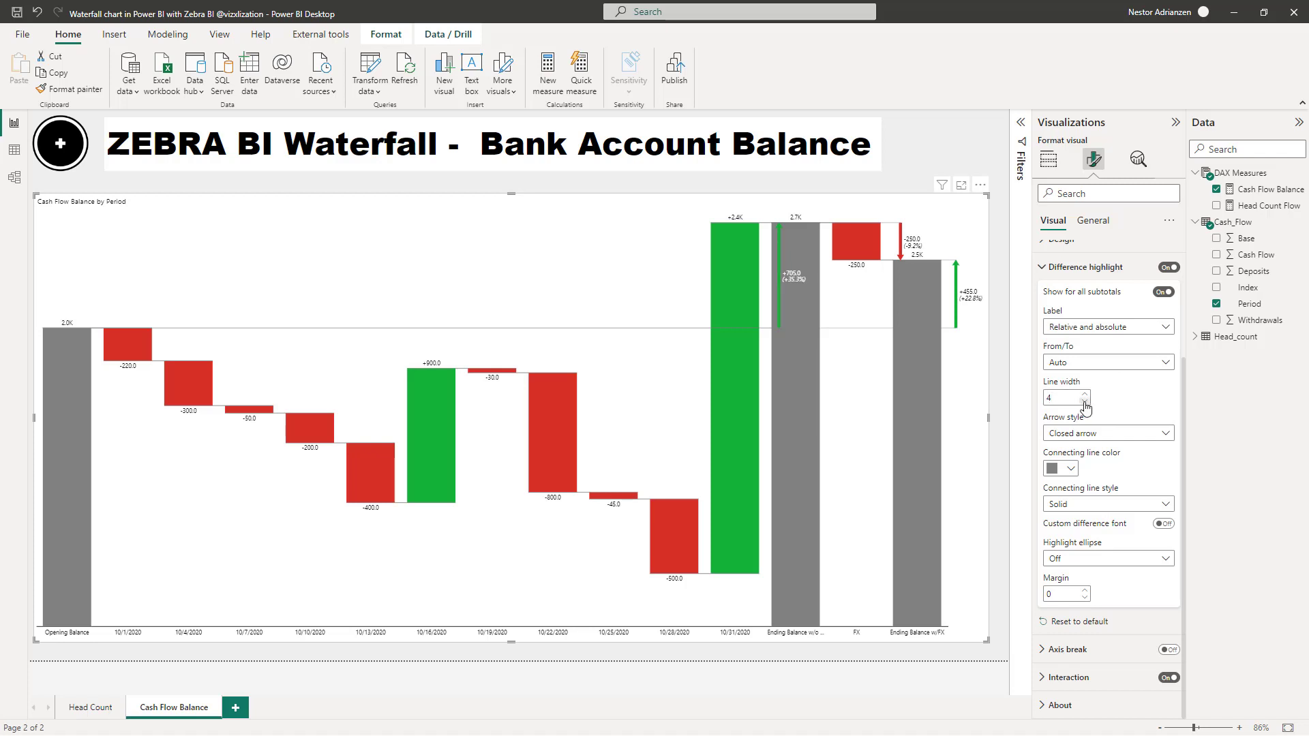
click(1084, 402)
click(1084, 402)
- Try the Round arrow style on the difference highlights and return it to Closed arrow
click(1149, 436)
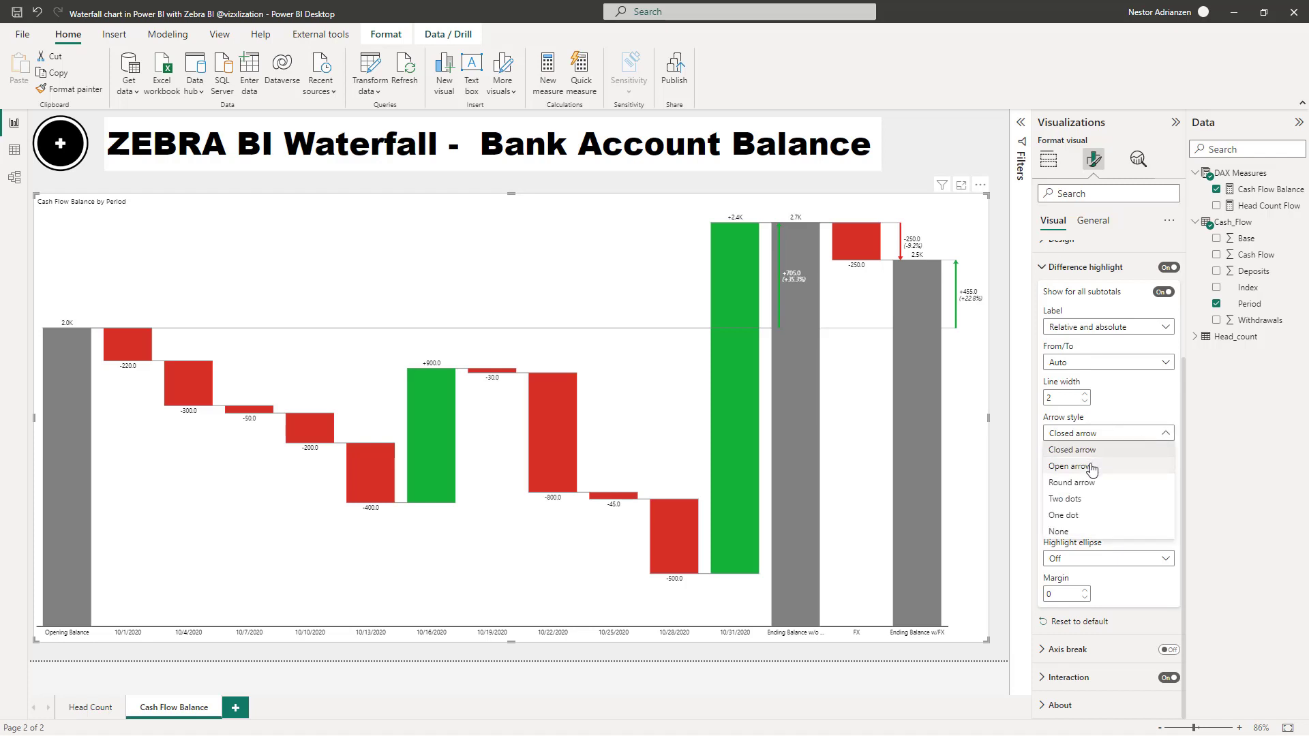
click(1087, 485)
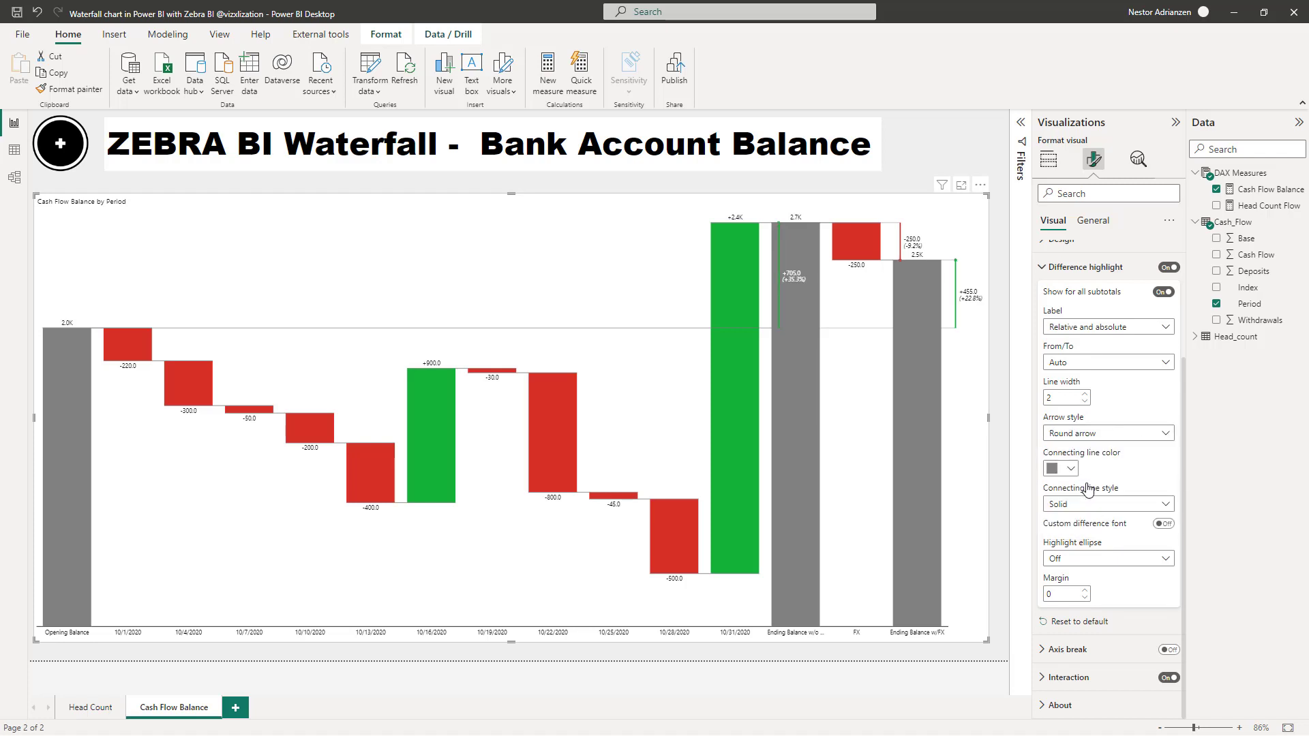
click(1125, 437)
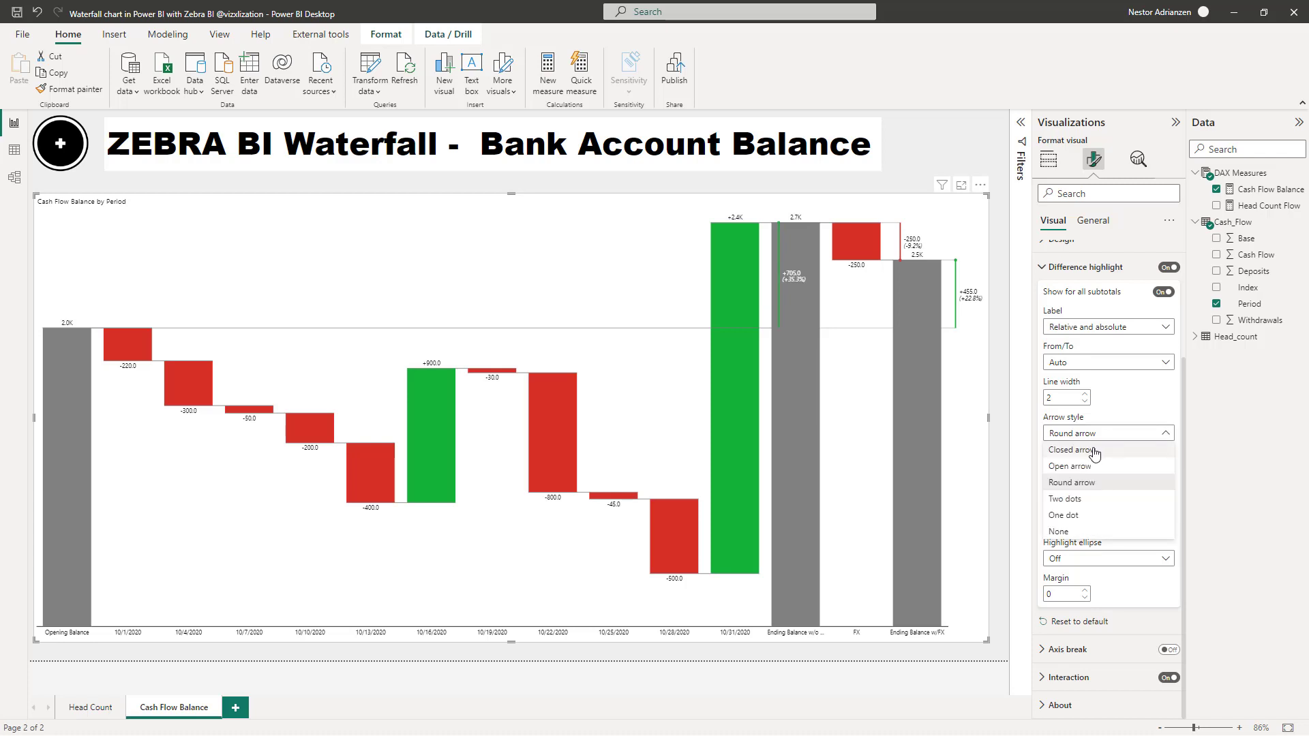
click(1115, 479)
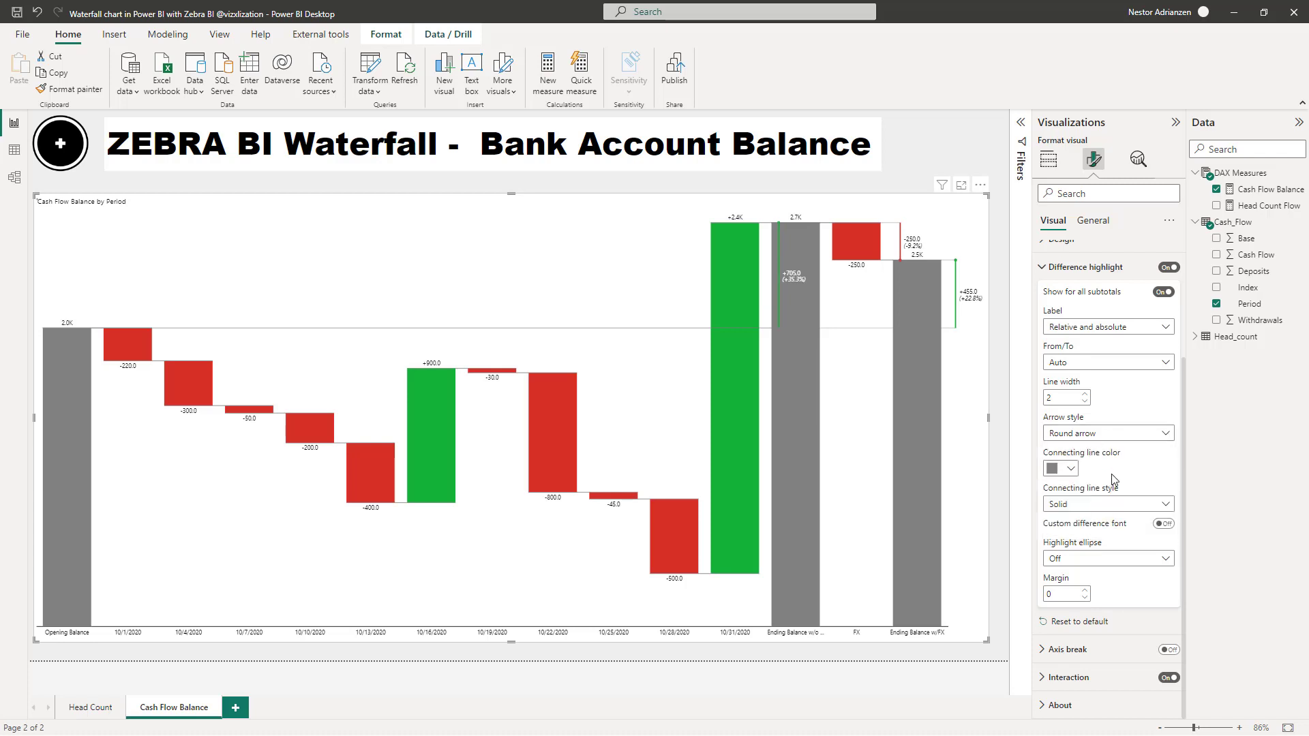
- Set the difference highlight's connecting line color to the theme blue and its line style to Dashed
click(1070, 471)
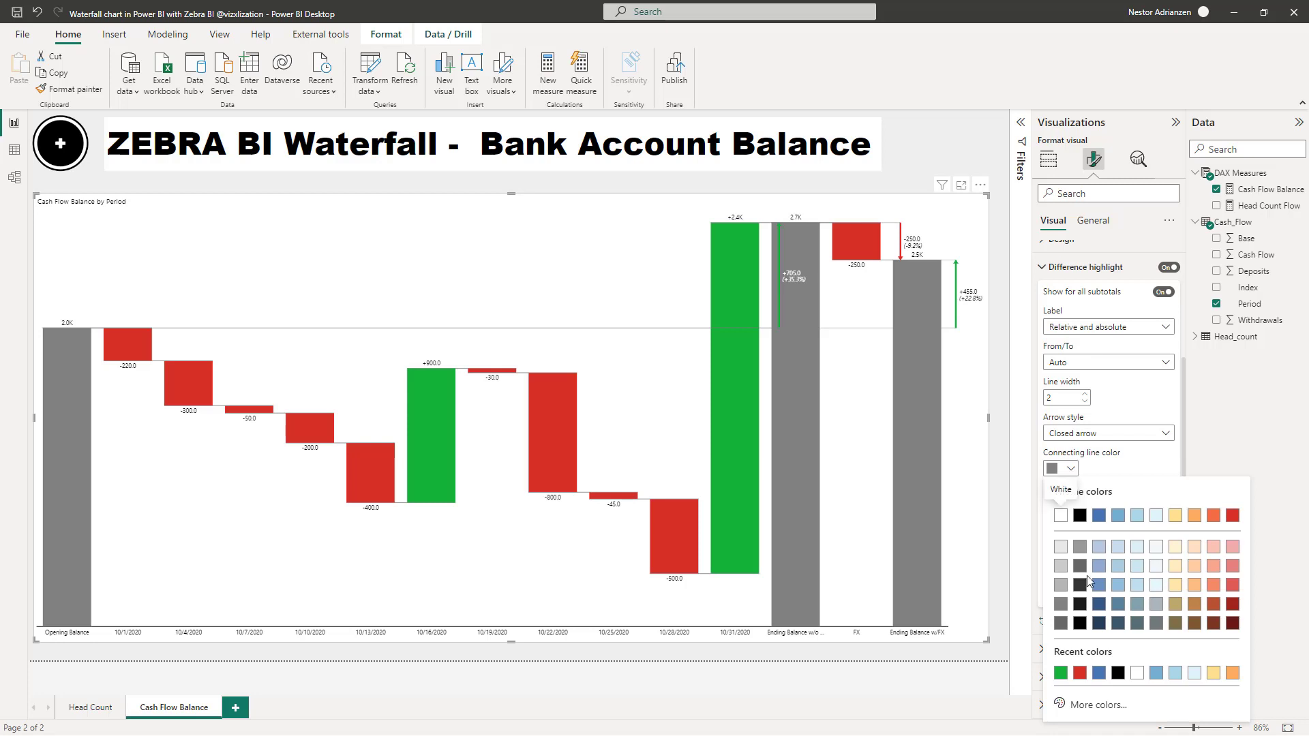
click(1099, 516)
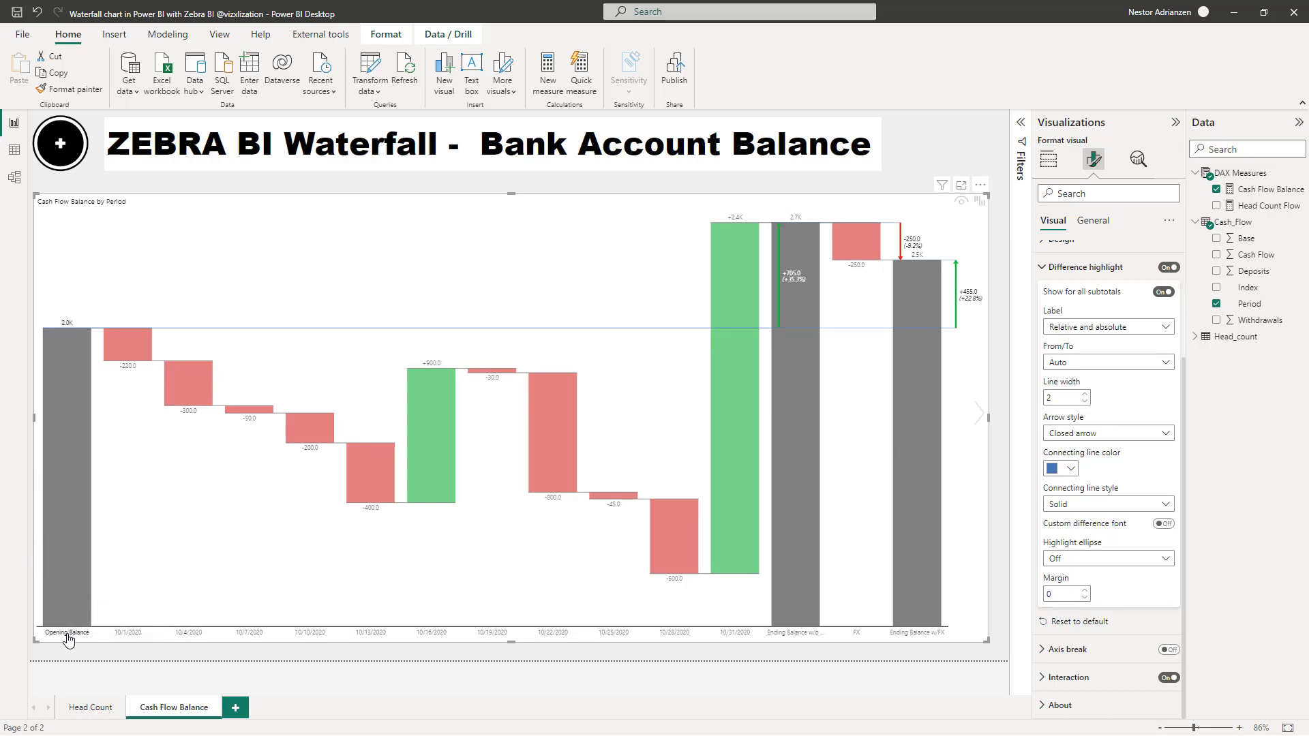
mouse_move(779, 334)
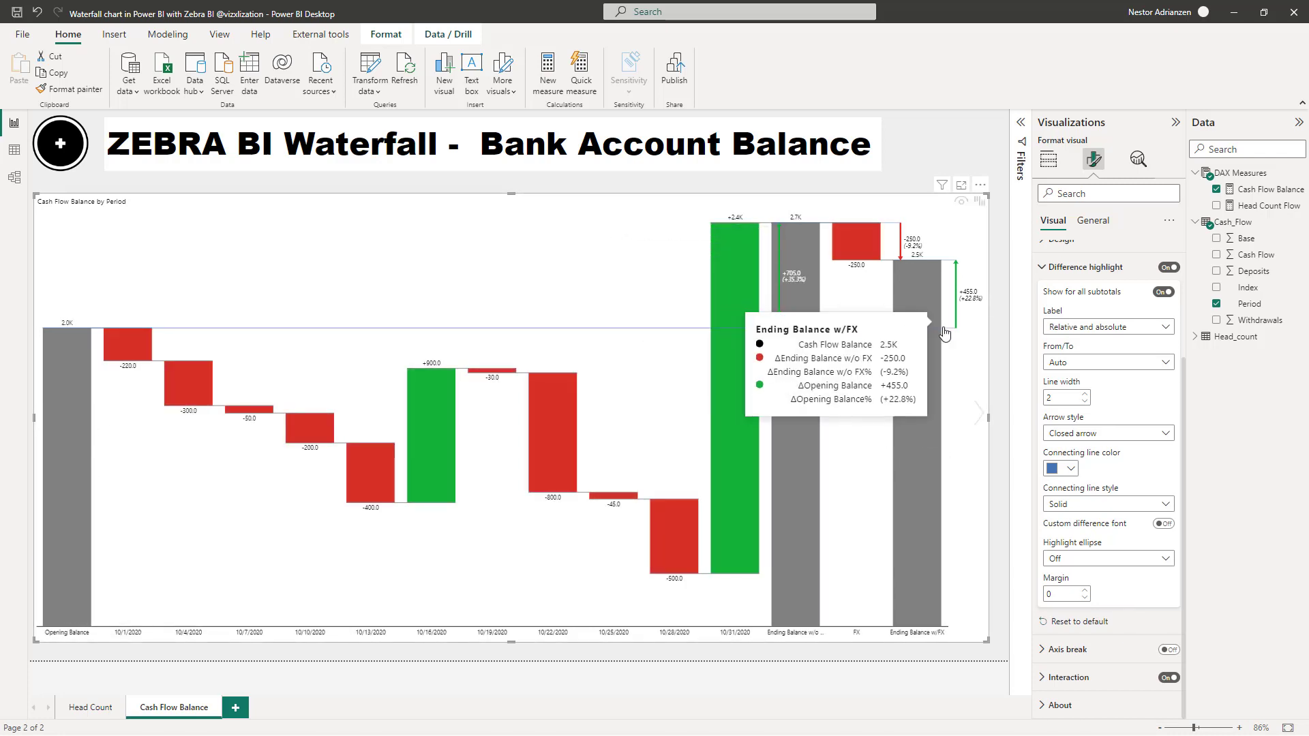
click(1126, 504)
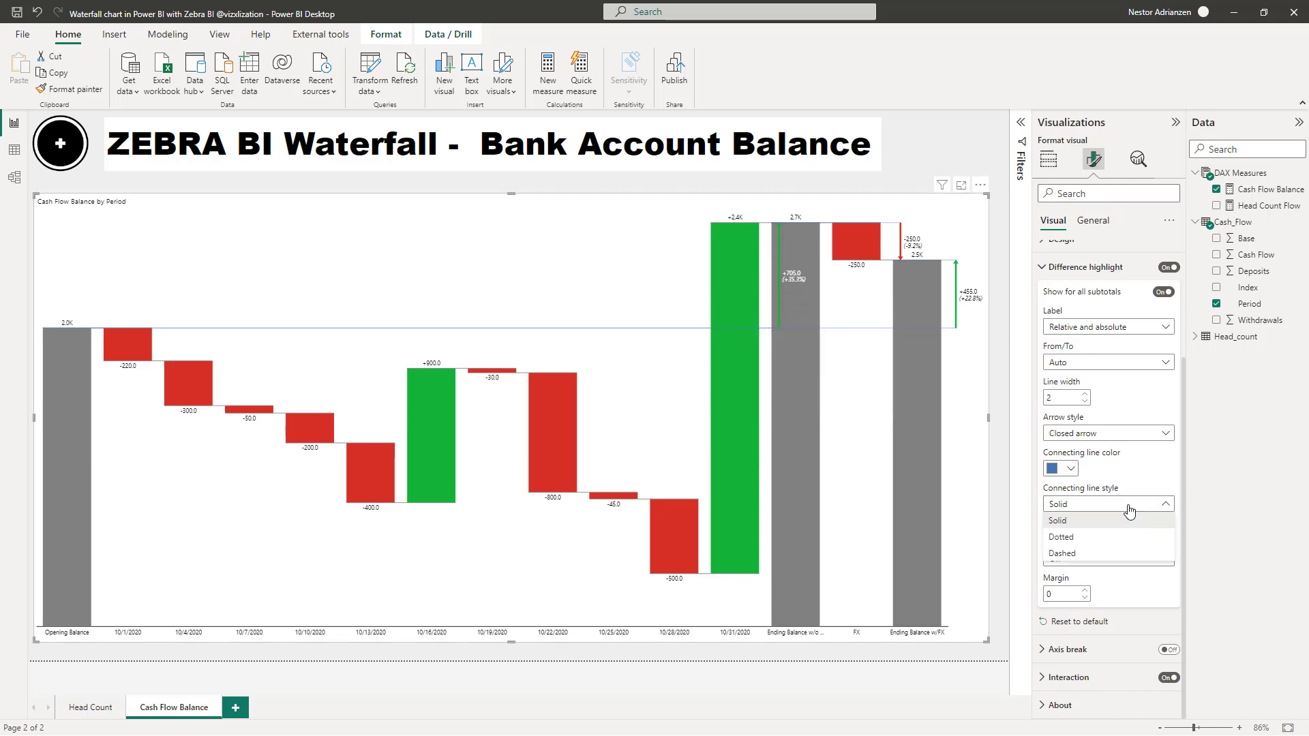
click(1080, 556)
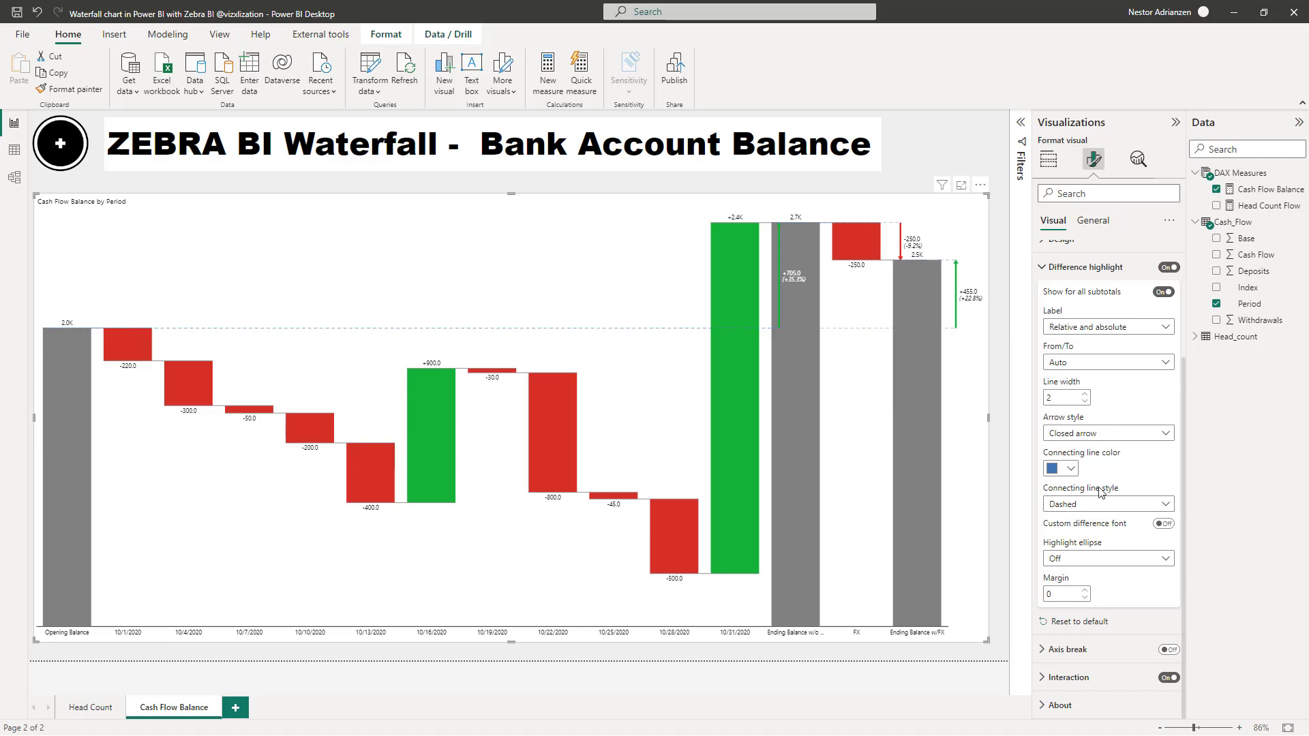
- Surround the difference highlight labels with the Ellipse highlight shape and deselect the chart
click(1145, 559)
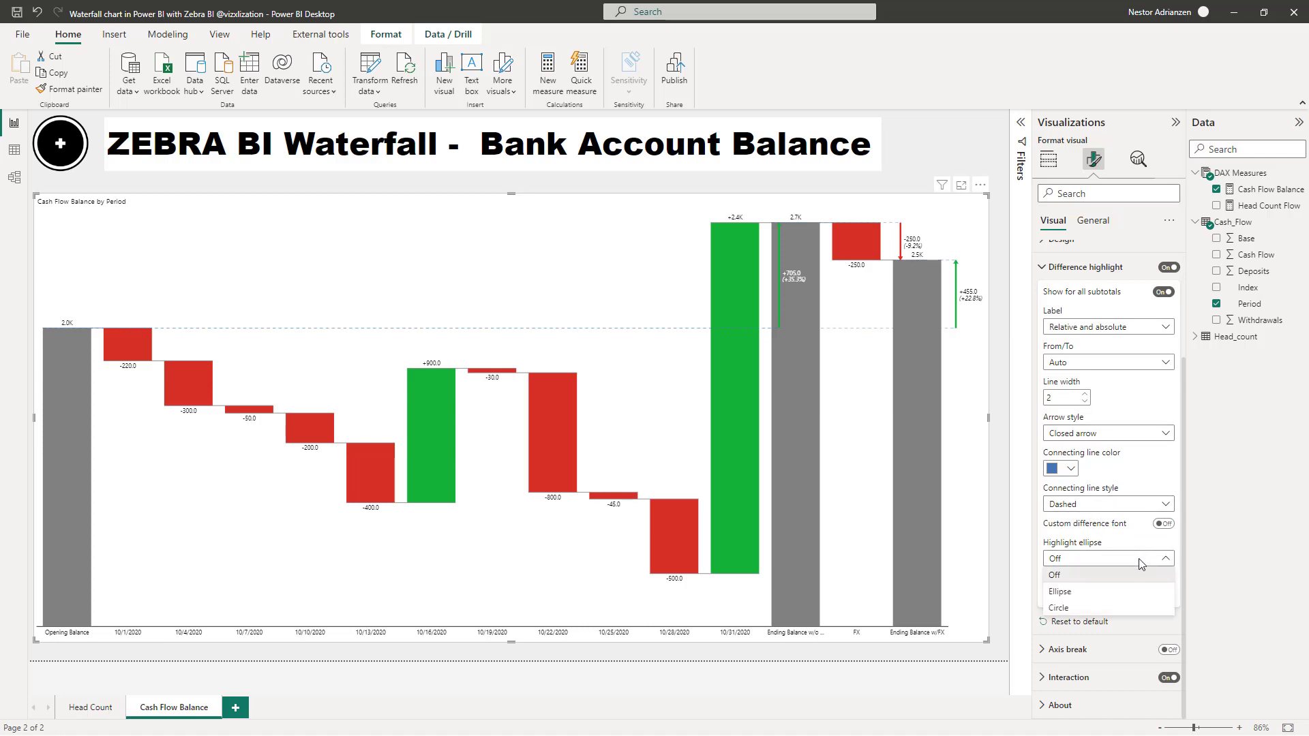
click(1093, 594)
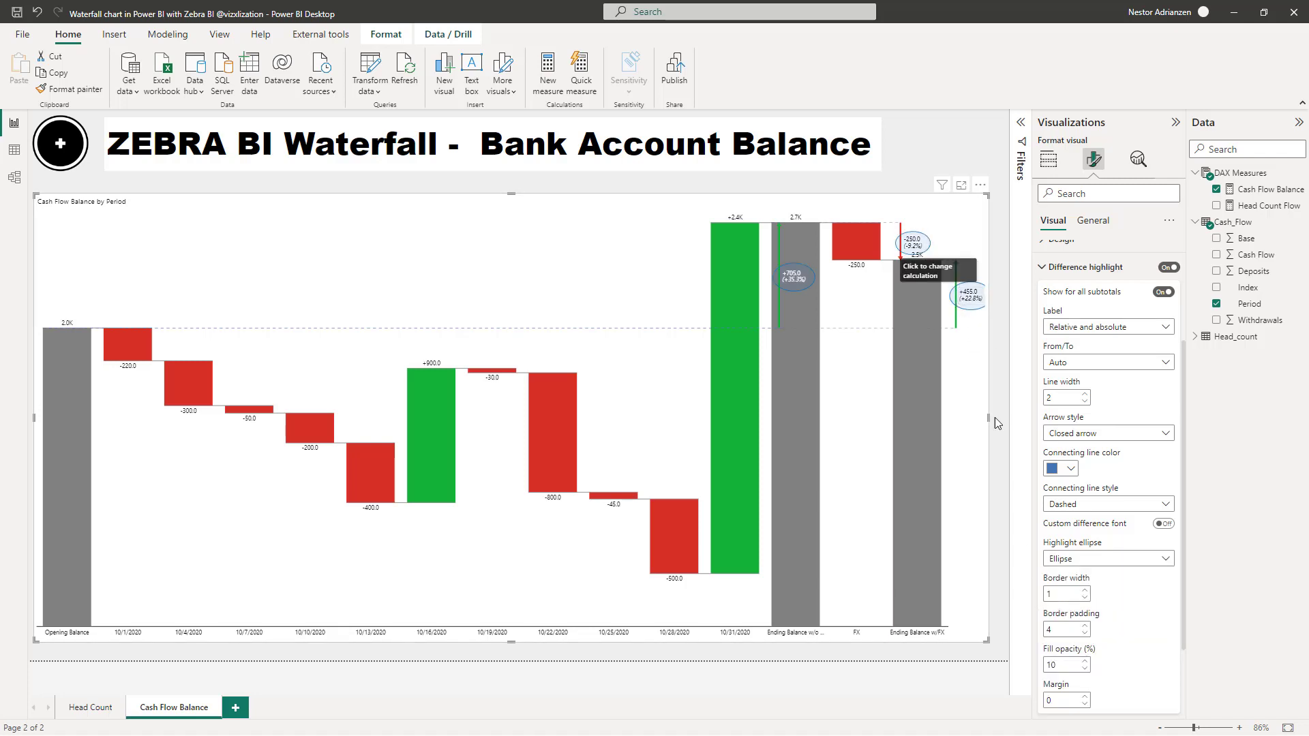
click(996, 417)
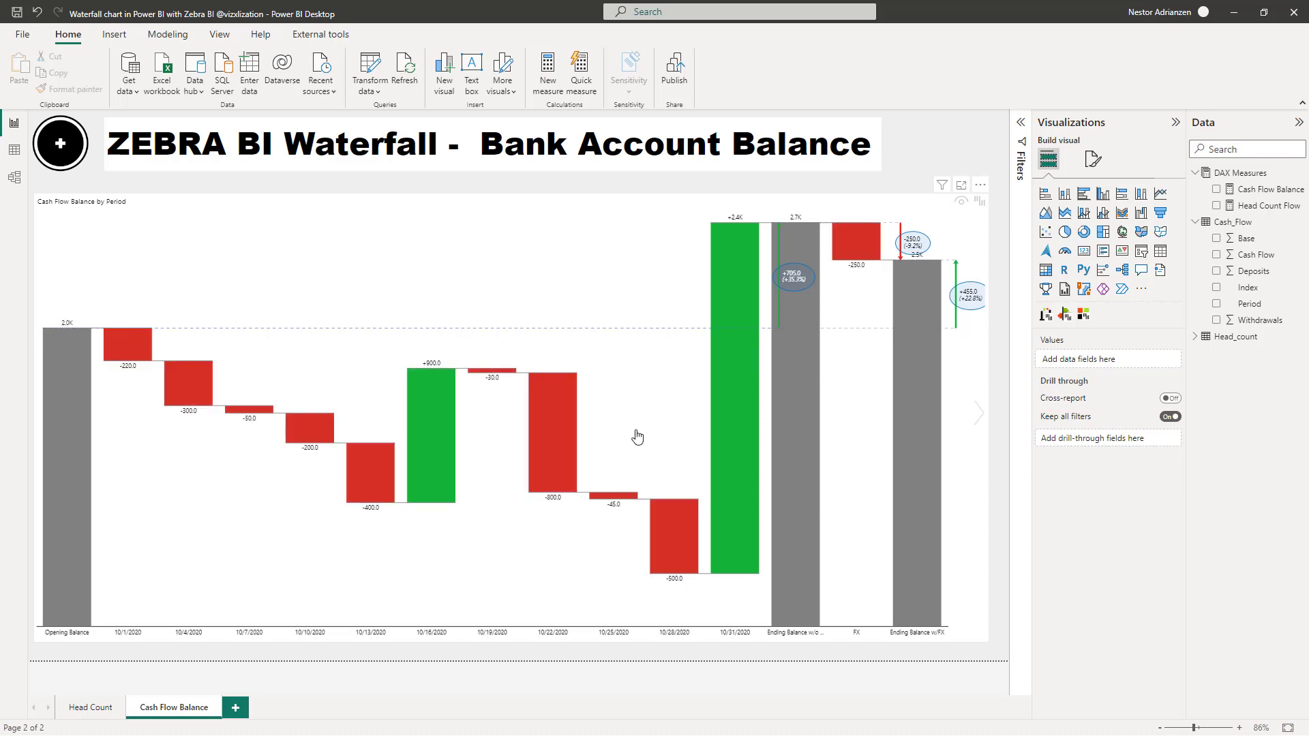
- Set the font size of the cash flow waterfall chart's title to 20
click(602, 205)
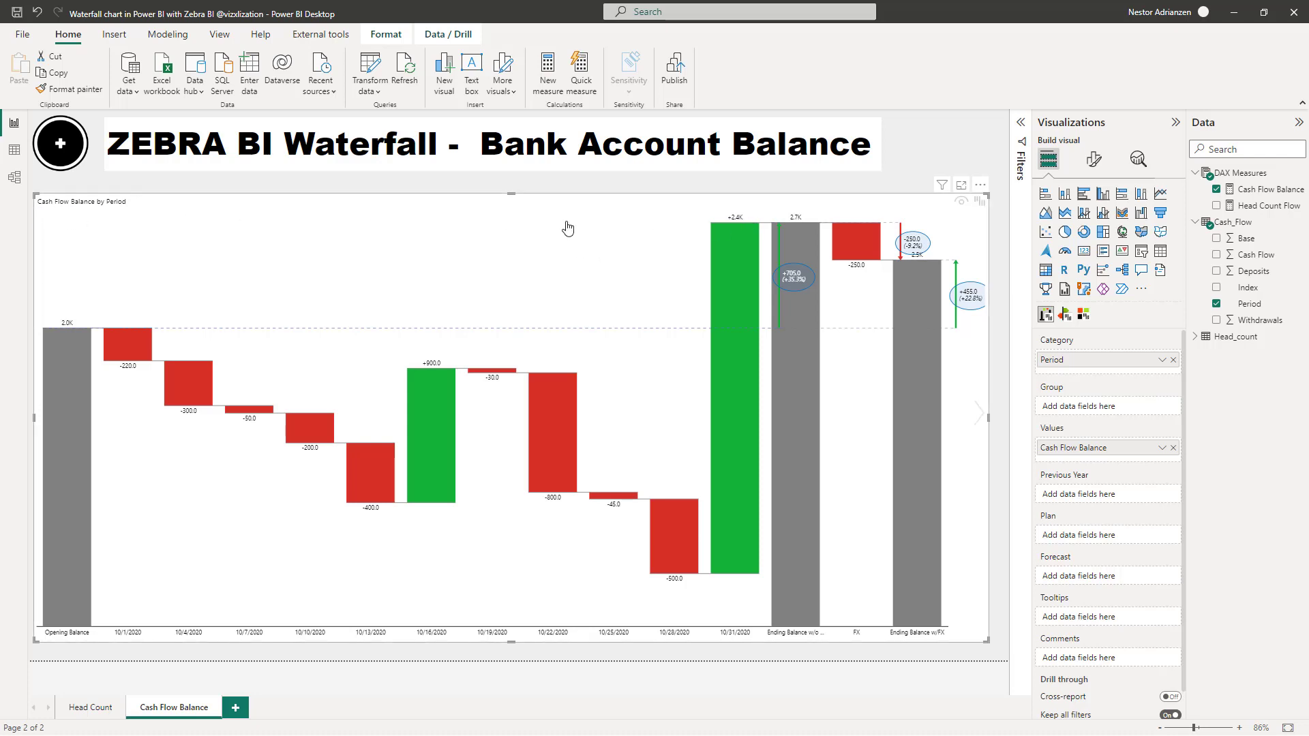
click(130, 206)
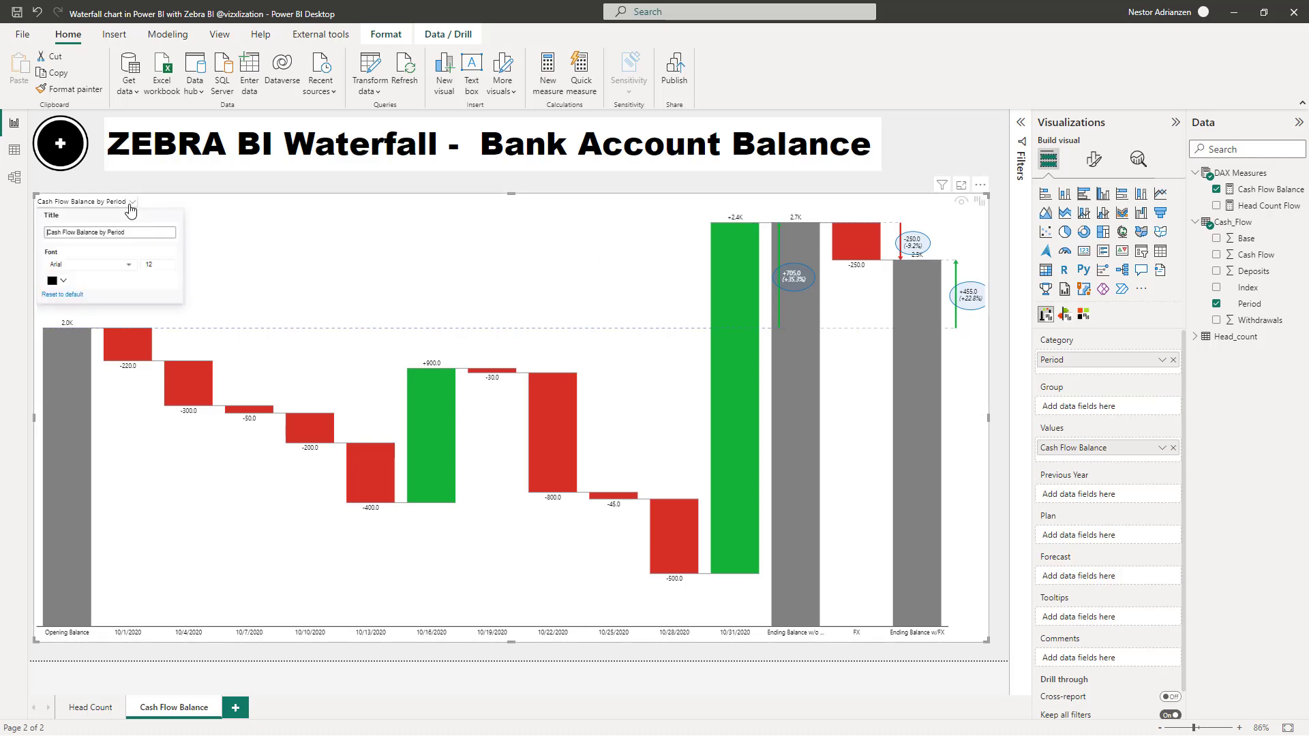
click(170, 264)
click(170, 264)
click(169, 264)
click(170, 264)
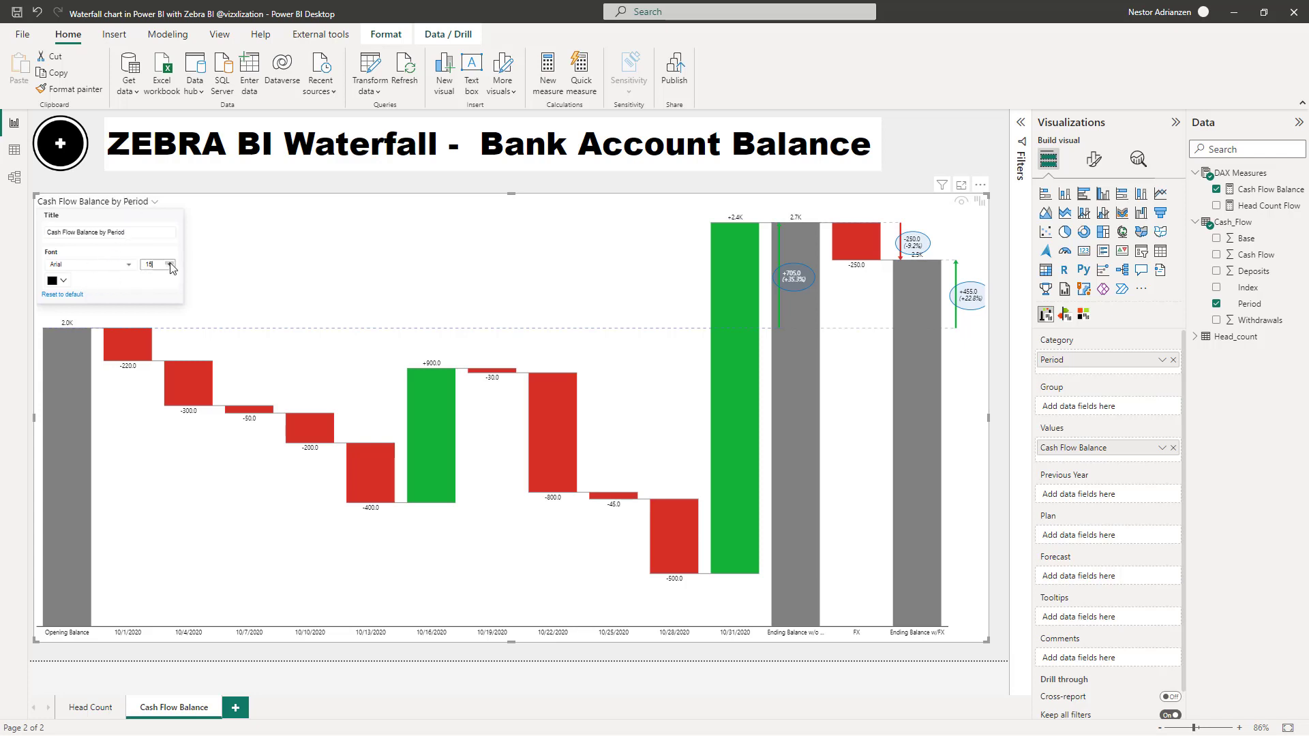
click(170, 264)
click(169, 264)
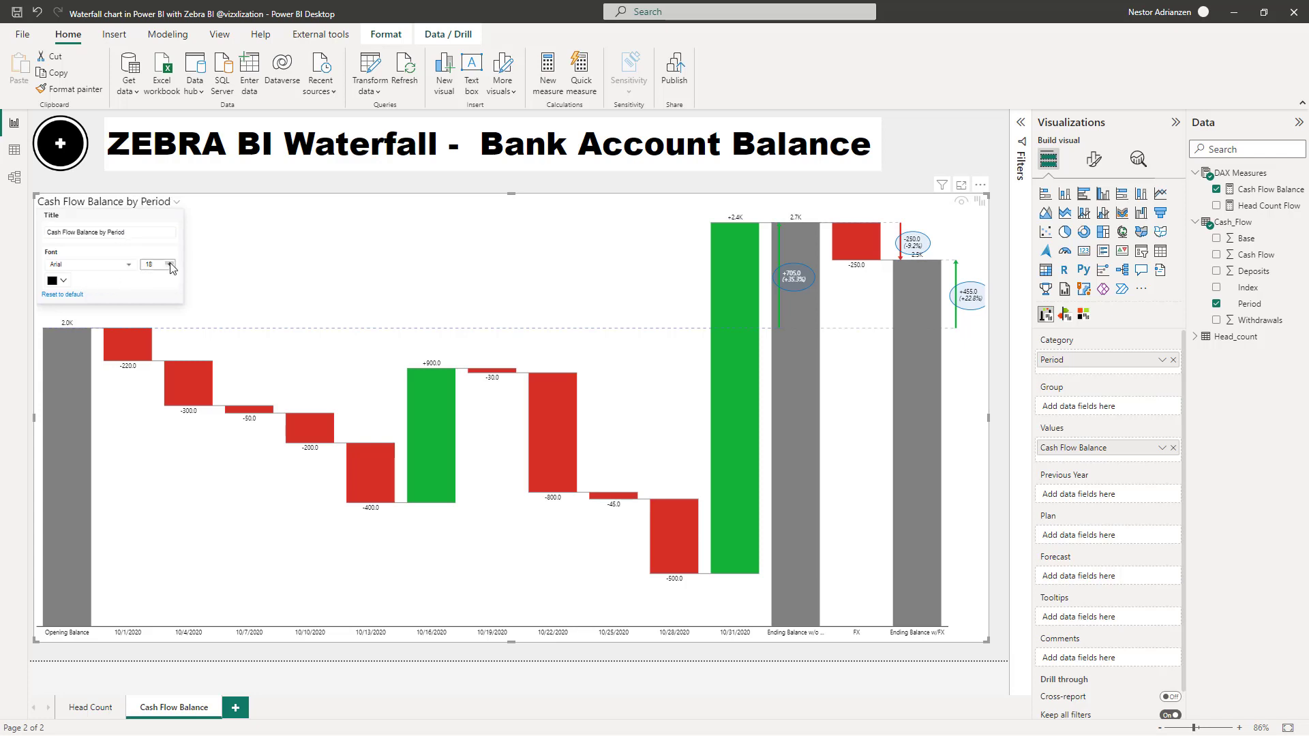
click(170, 264)
click(170, 264)
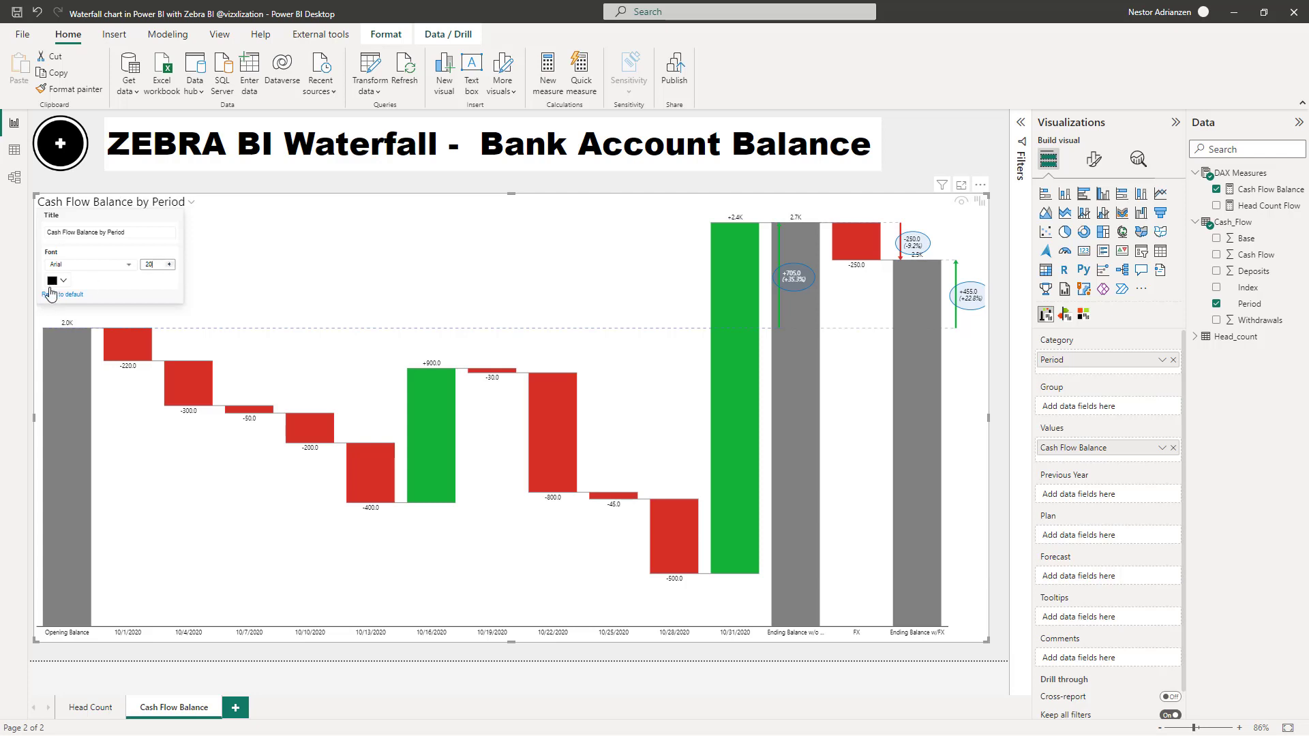
- Change the font of the chart title "Cash Flow Balance by Period" to Arial Black
click(63, 282)
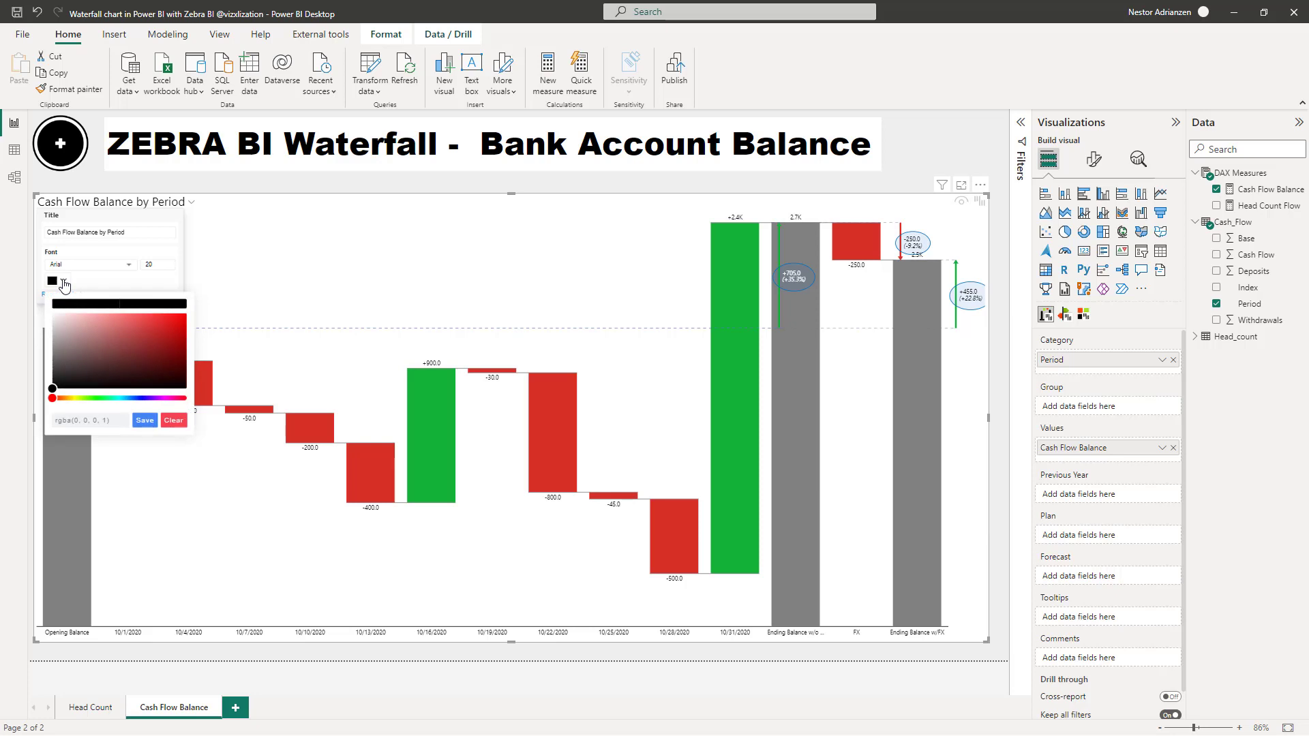
click(63, 282)
click(93, 271)
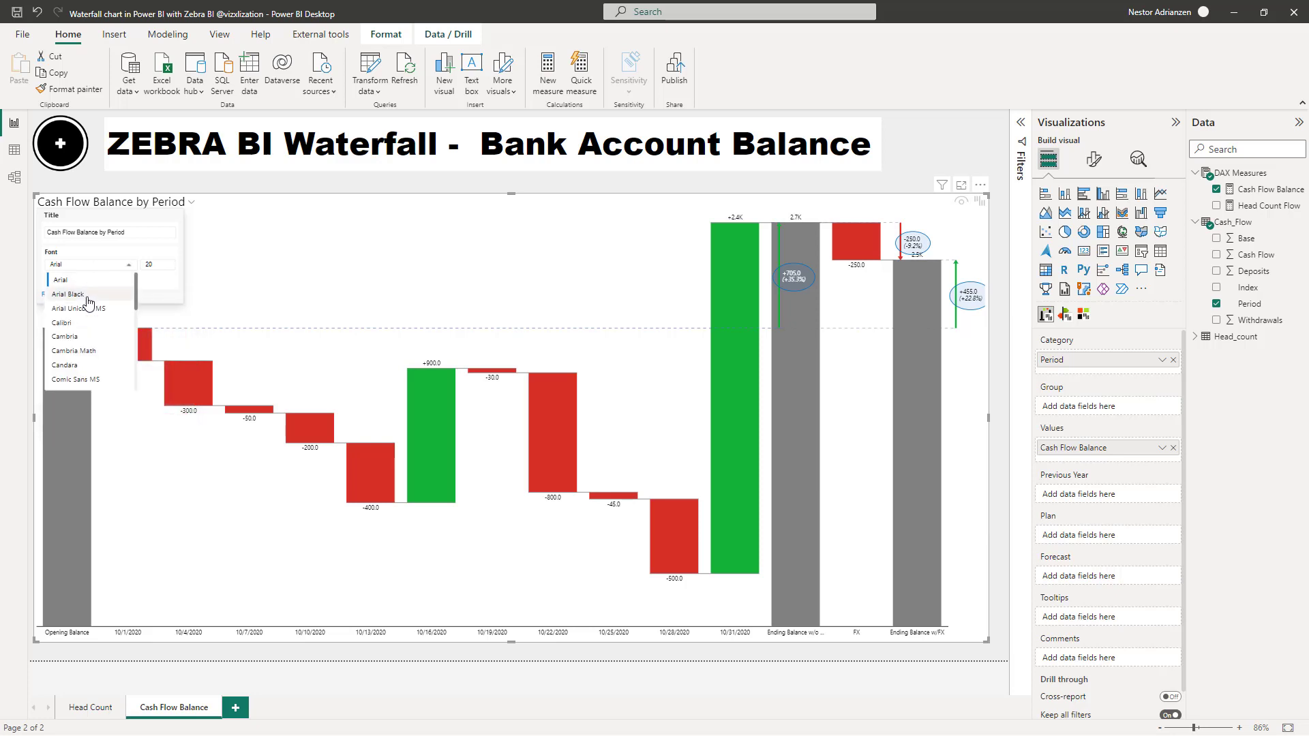
click(68, 294)
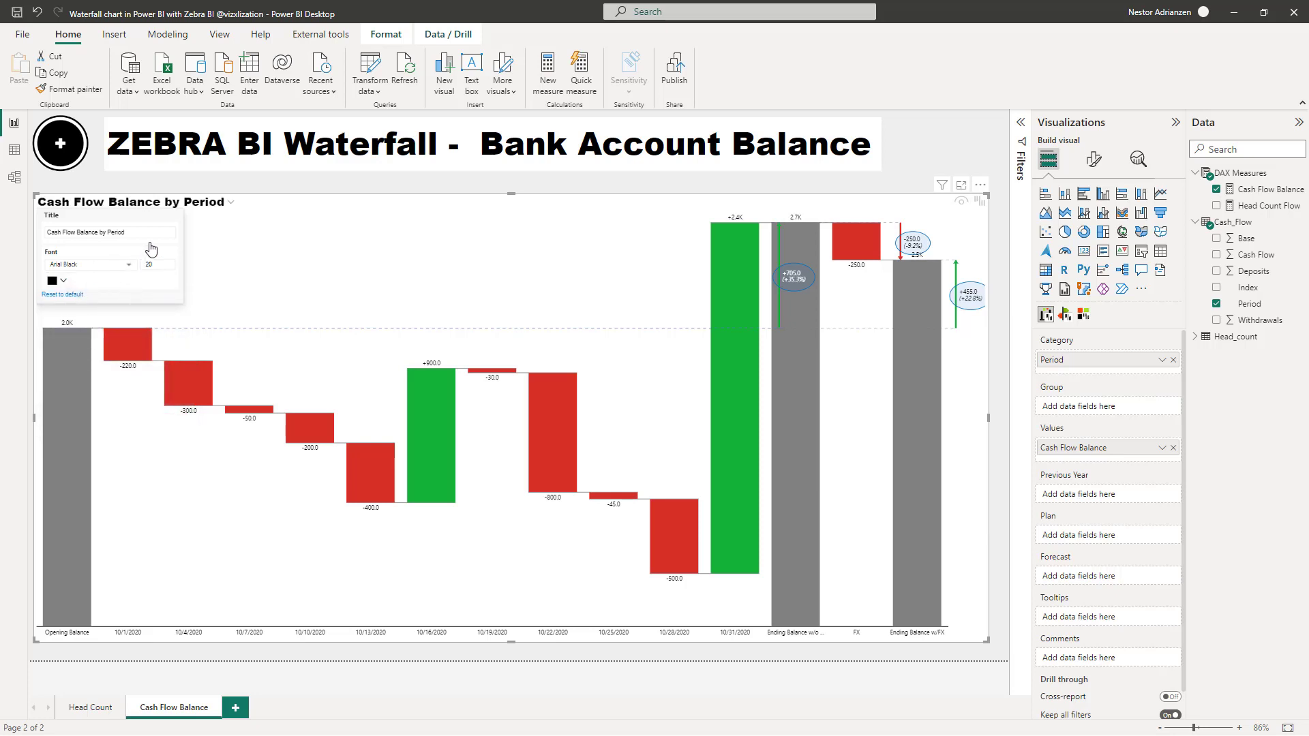
- Center the chart title horizontally in the visual's title formatting and deselect the chart
click(1094, 160)
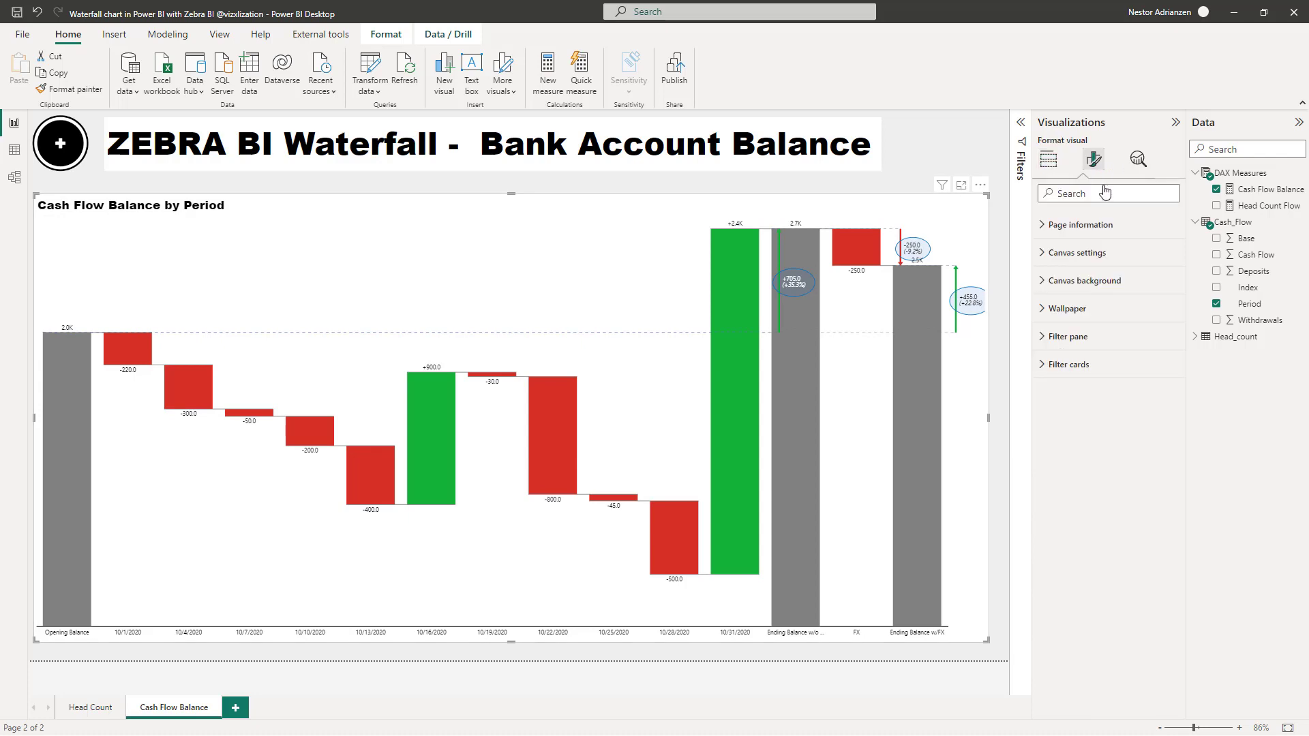
click(1077, 282)
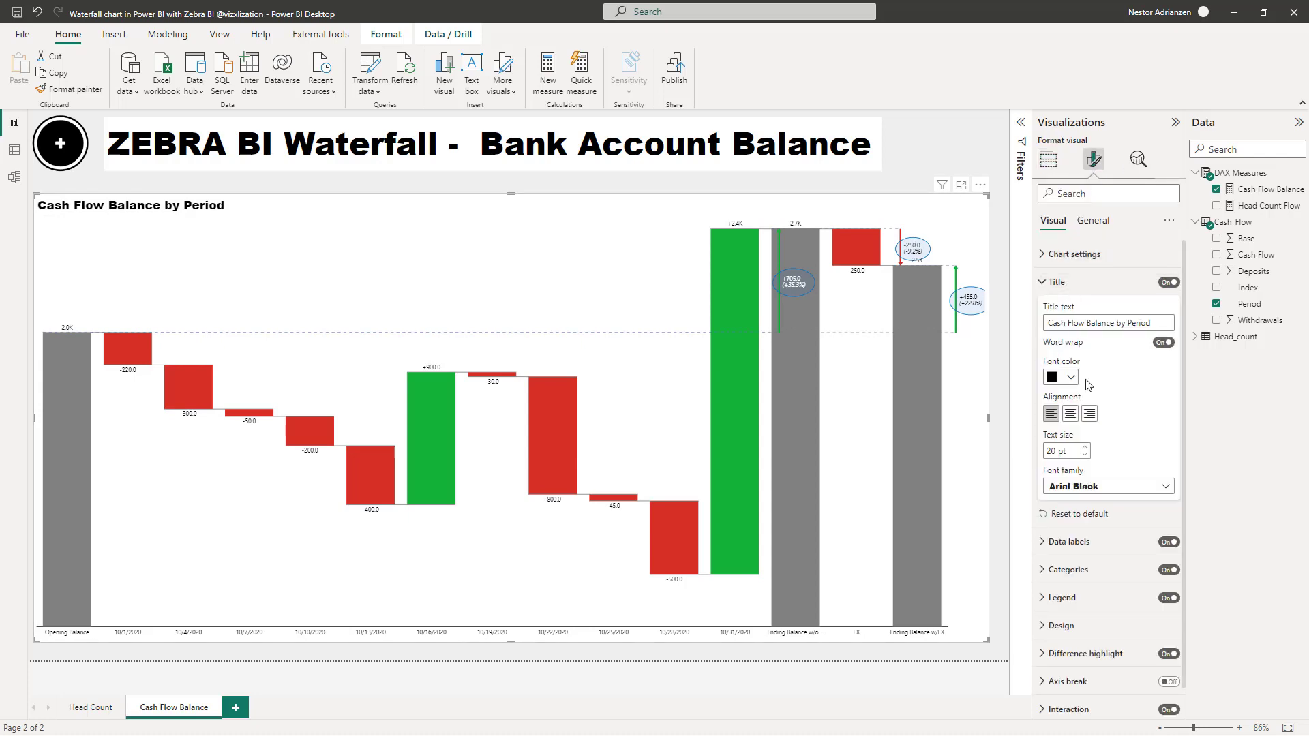
click(1070, 414)
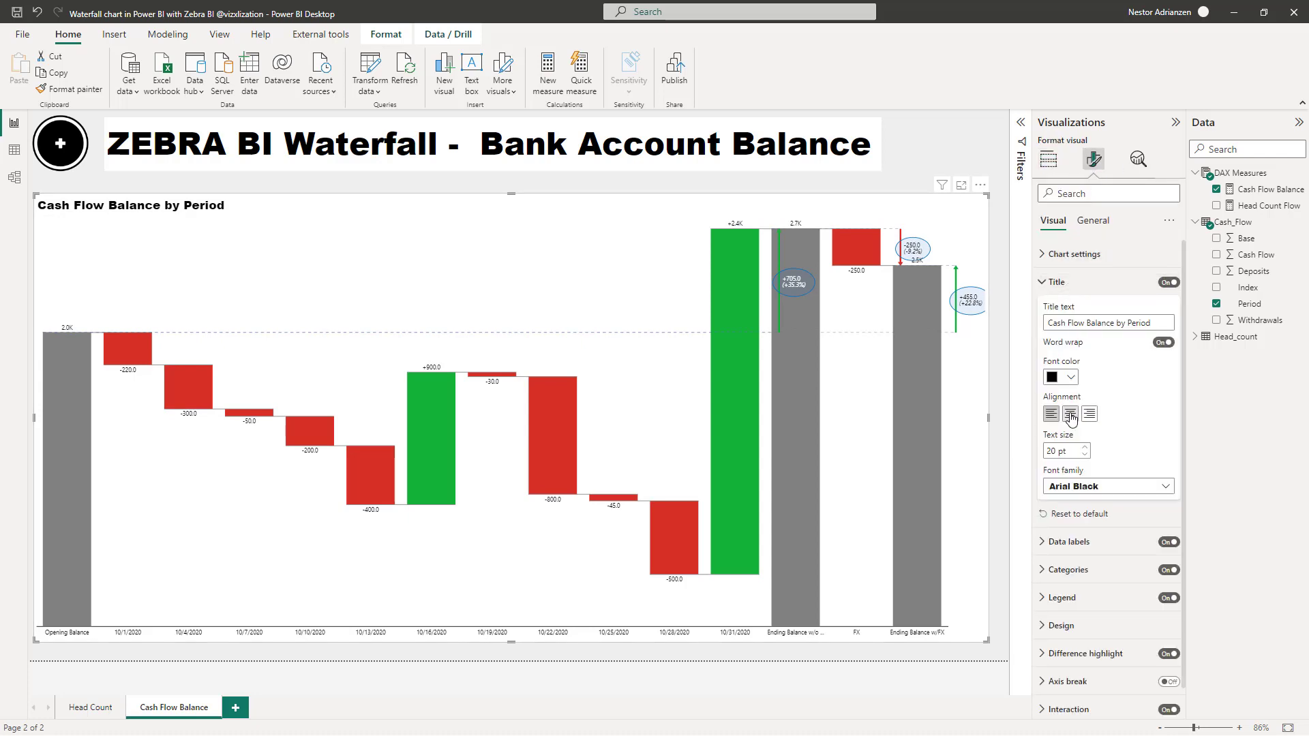
click(854, 182)
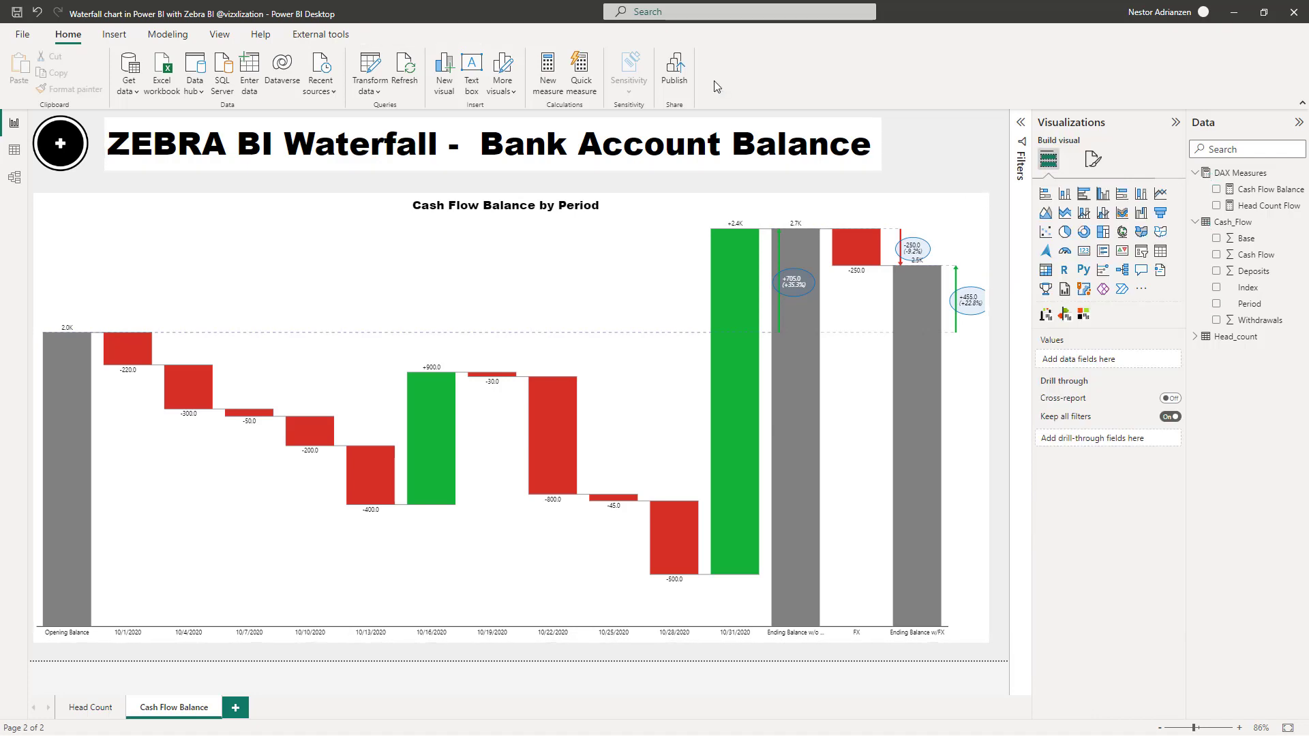
- Examine the opening balance and both ending balance columns, including the tooltip differences for Ending Balance w/FX
mouse_move(64, 570)
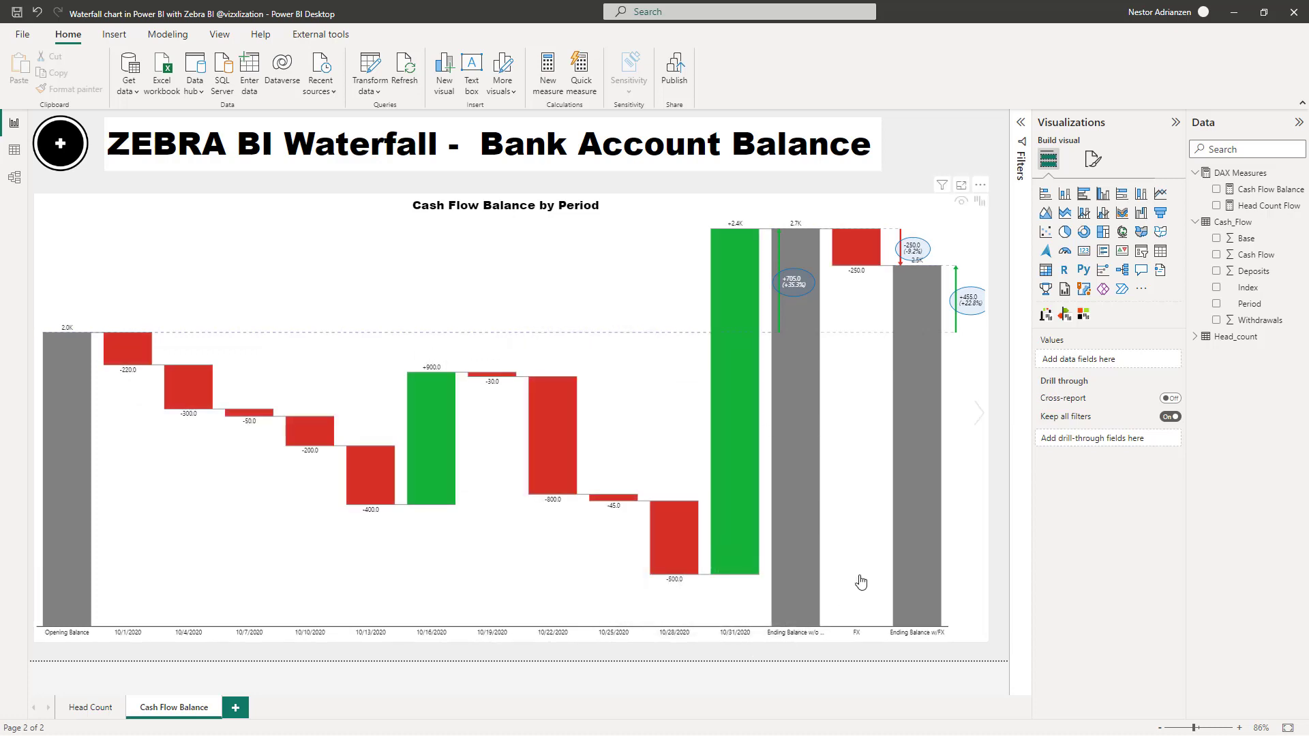
click(794, 619)
mouse_move(794, 235)
mouse_move(901, 283)
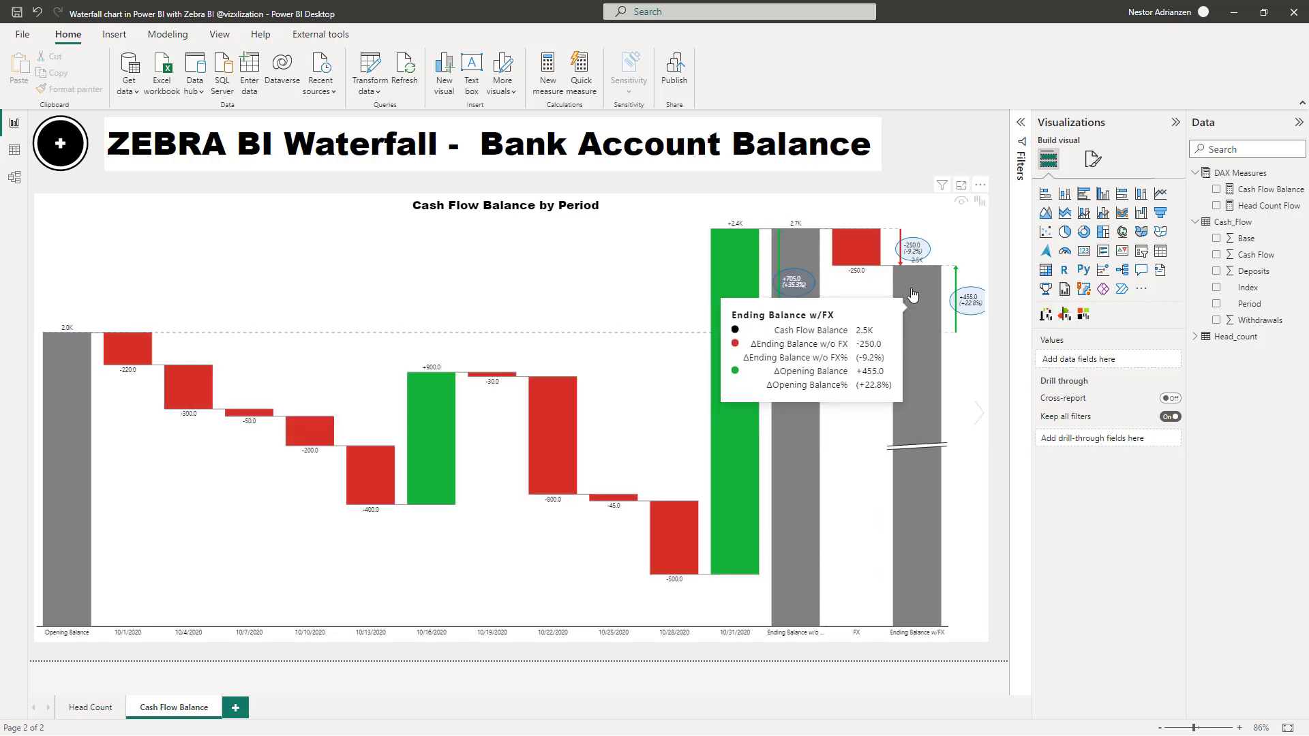